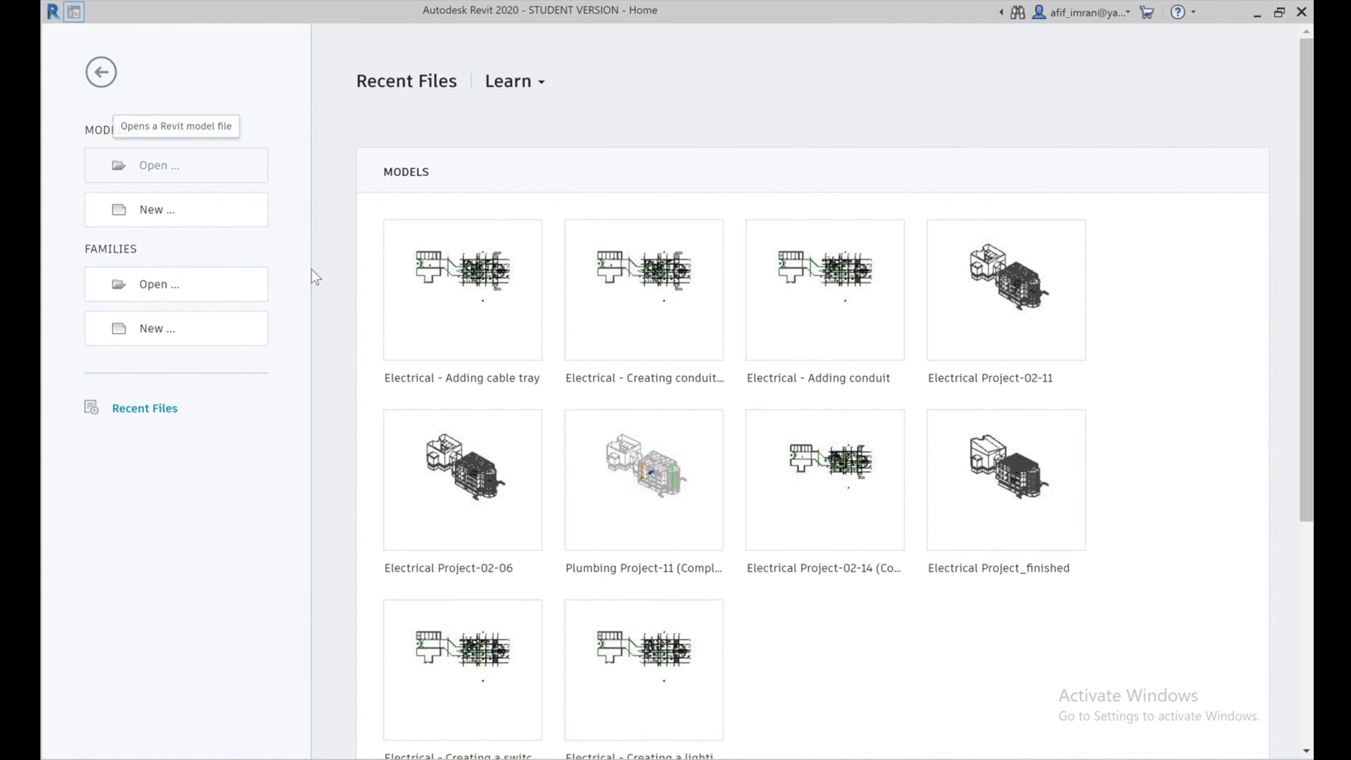
Open the 'Electrical - Adding cable tray' project from the Chapter02 folder
double_click(505, 245)
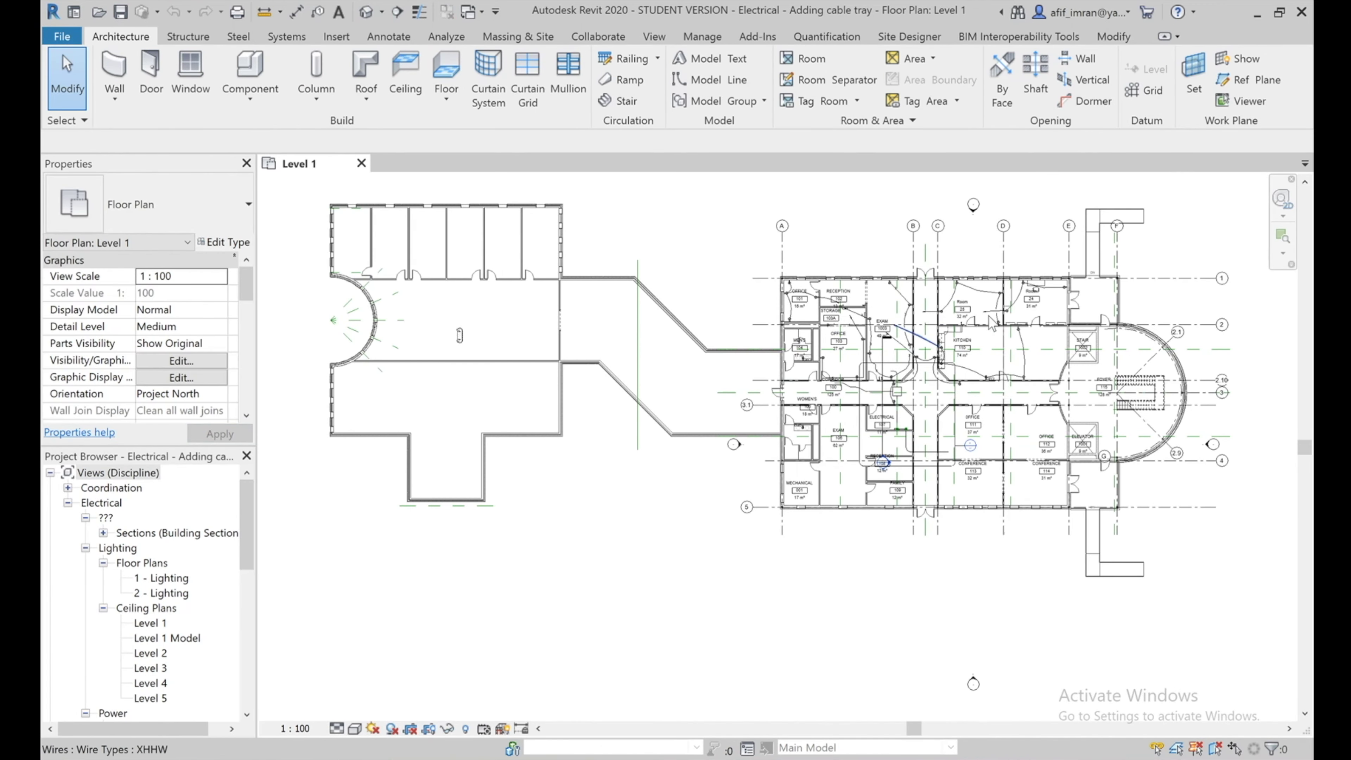
Zoom into the corridor and select the entire curved conduit branch using Tab
scroll(1005, 359, up, 3)
scroll(805, 375, up, 1)
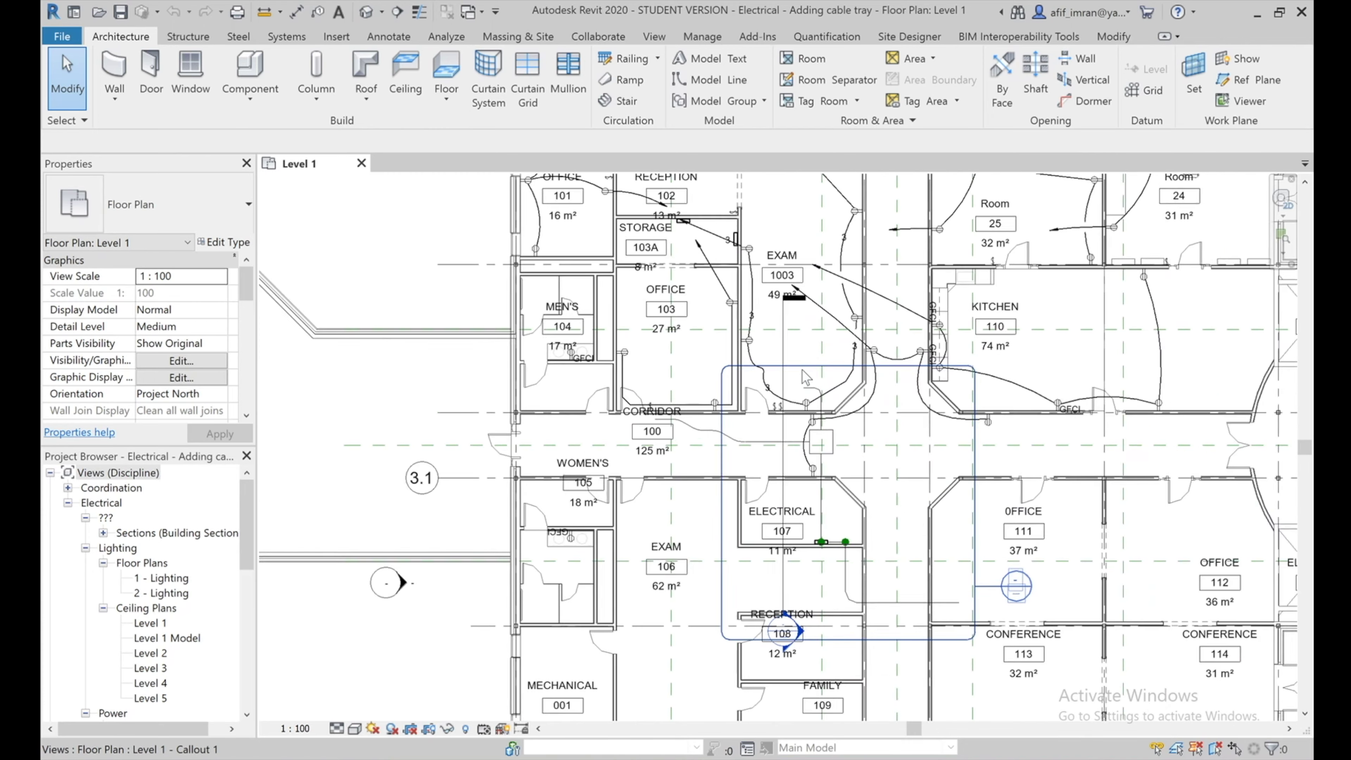
scroll(776, 410, up, 2)
scroll(749, 447, up, 2)
scroll(734, 474, up, 2)
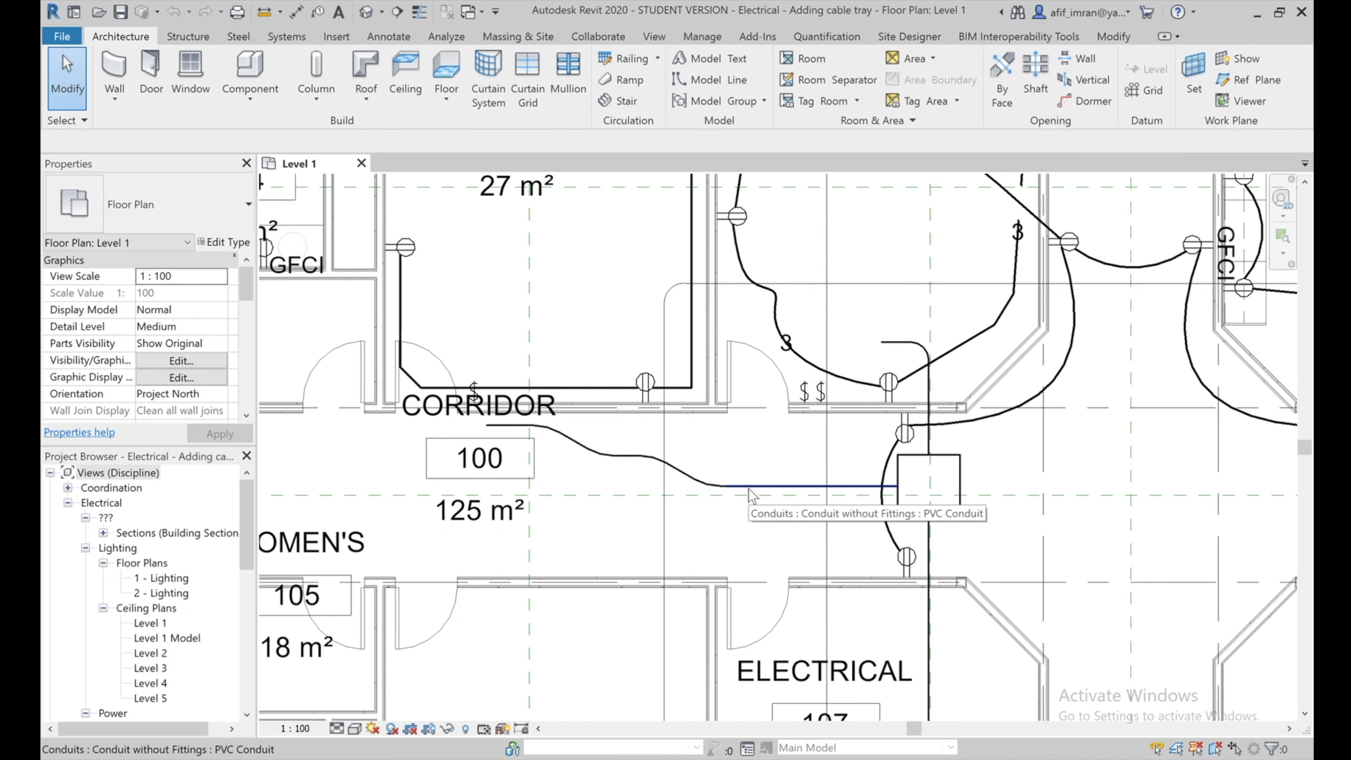
key(Tab)
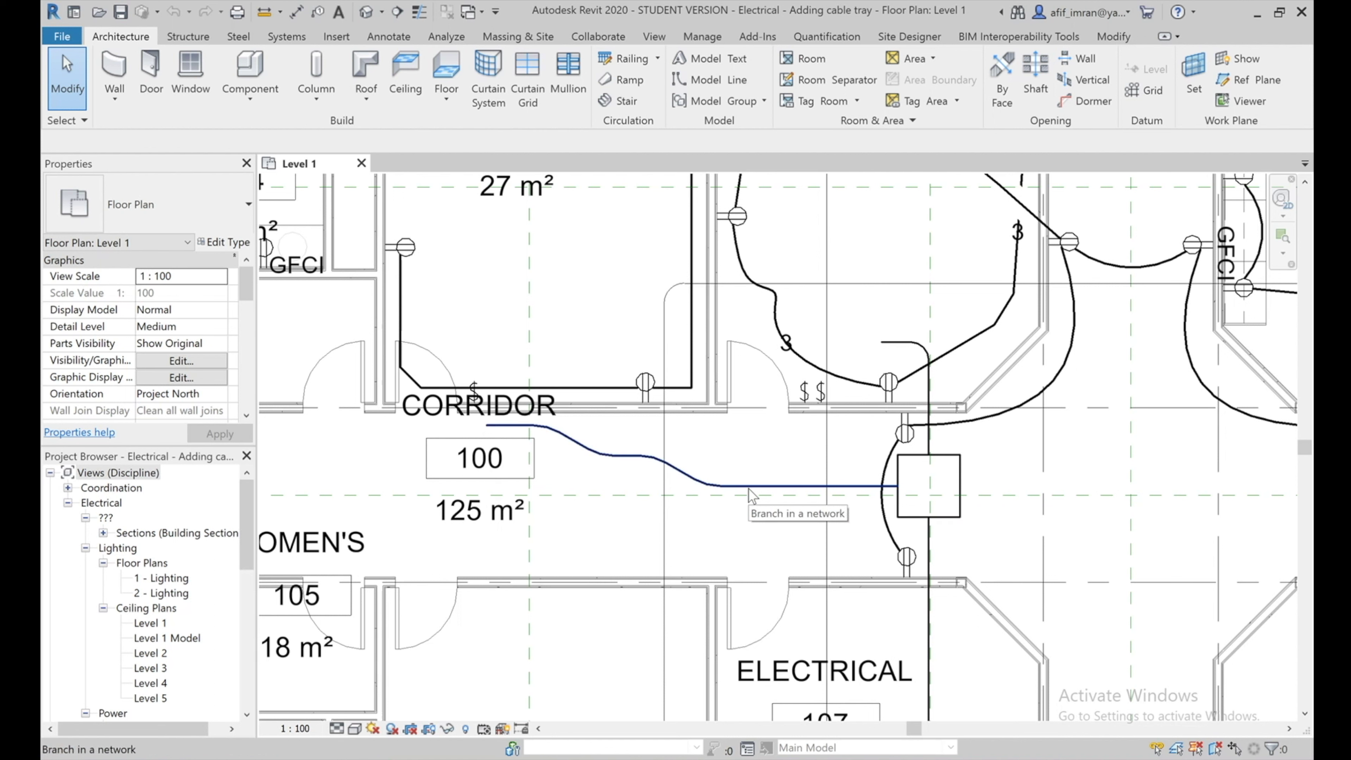
click(751, 494)
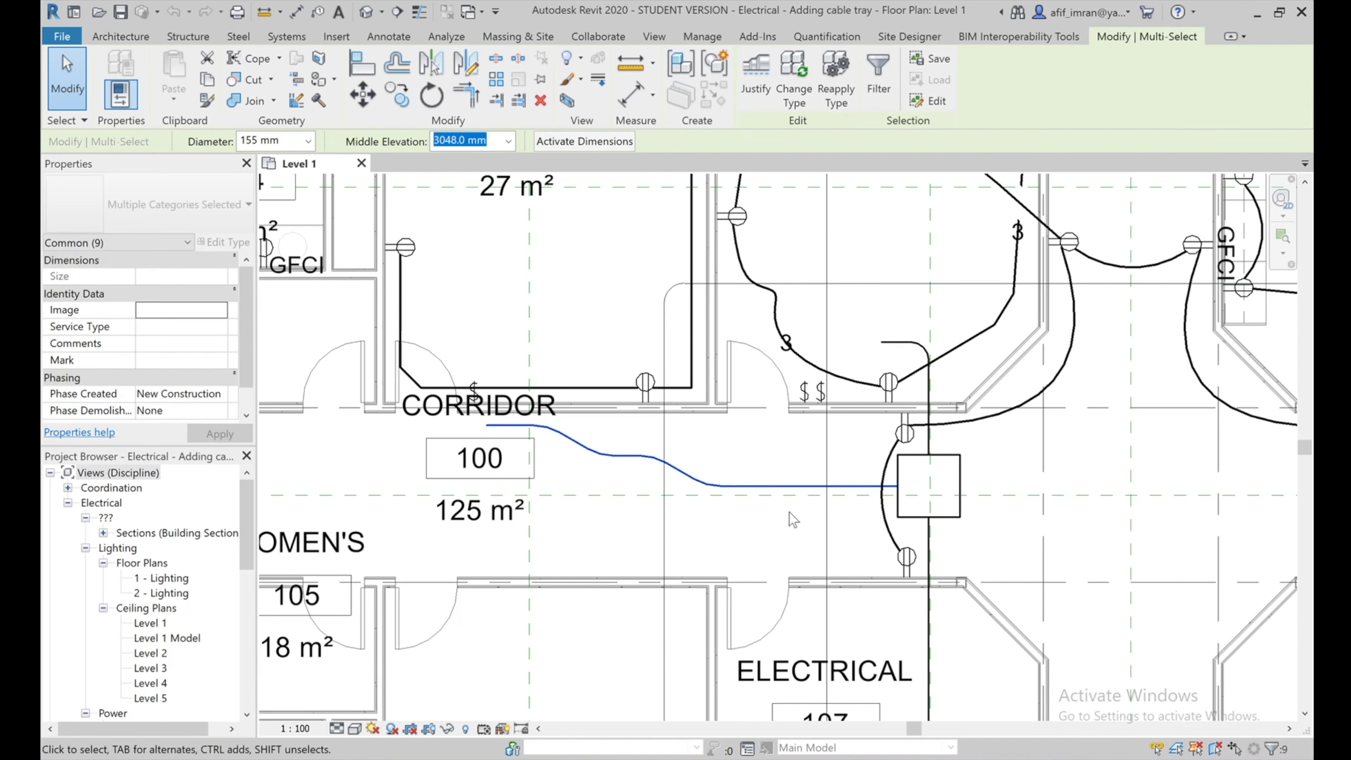
Clear the selection, adjust the zoom, and select the corridor junction box
click(757, 495)
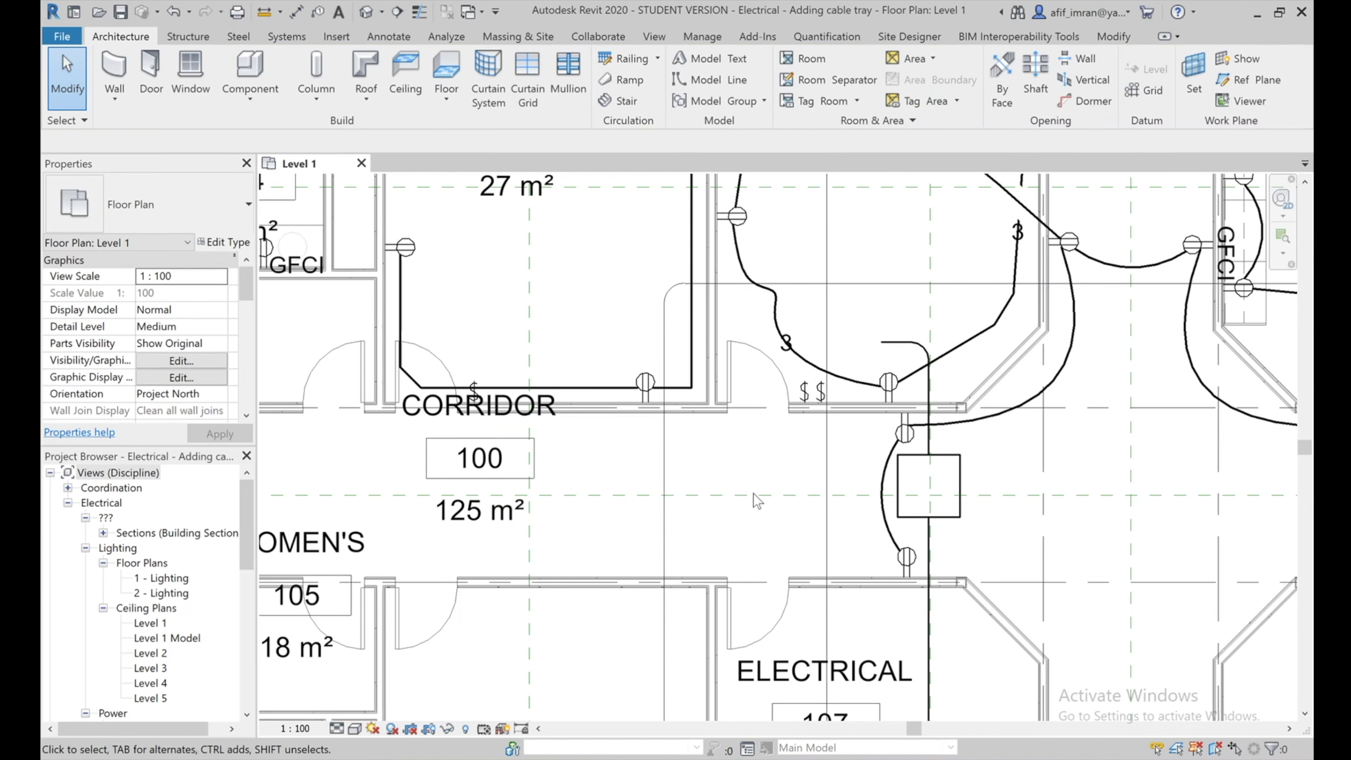
scroll(738, 439, down, 2)
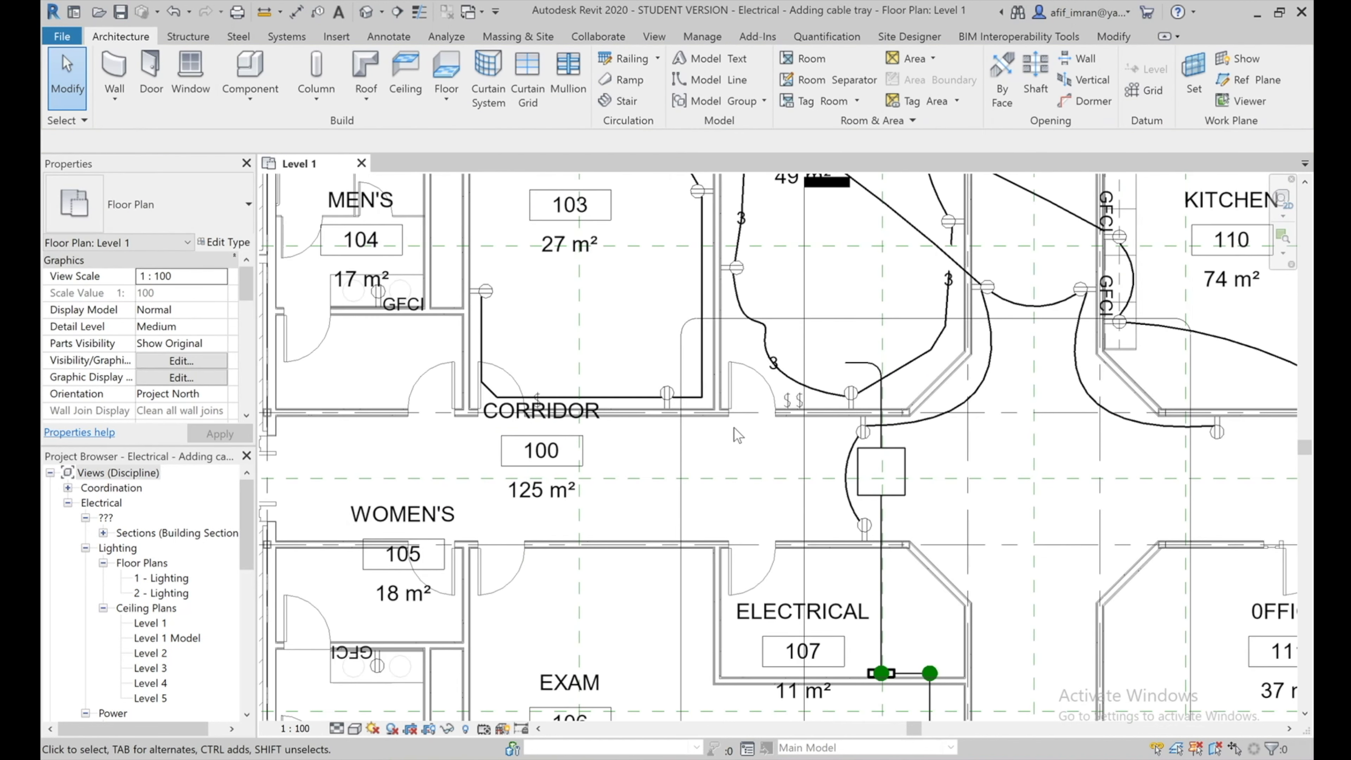
scroll(737, 434, down, 1)
scroll(733, 428, down, 1)
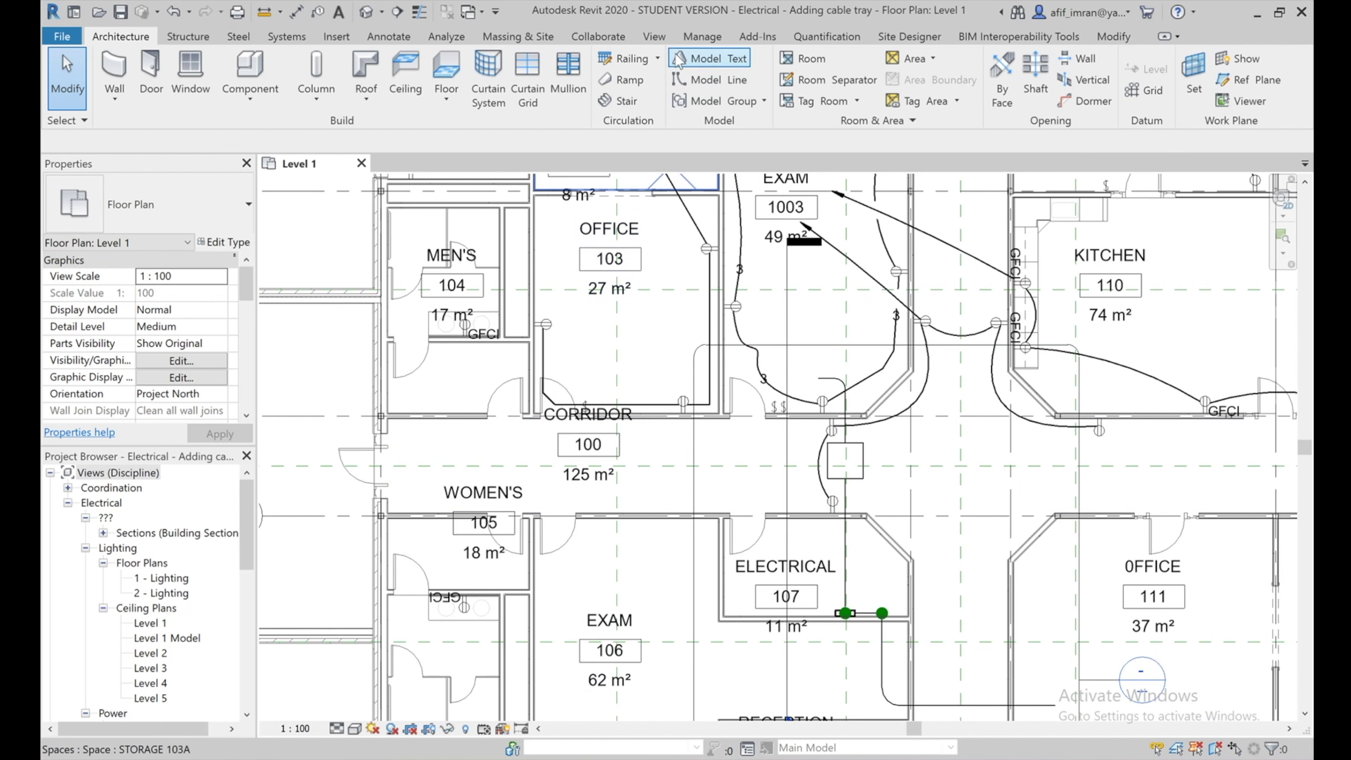
scroll(851, 451, up, 3)
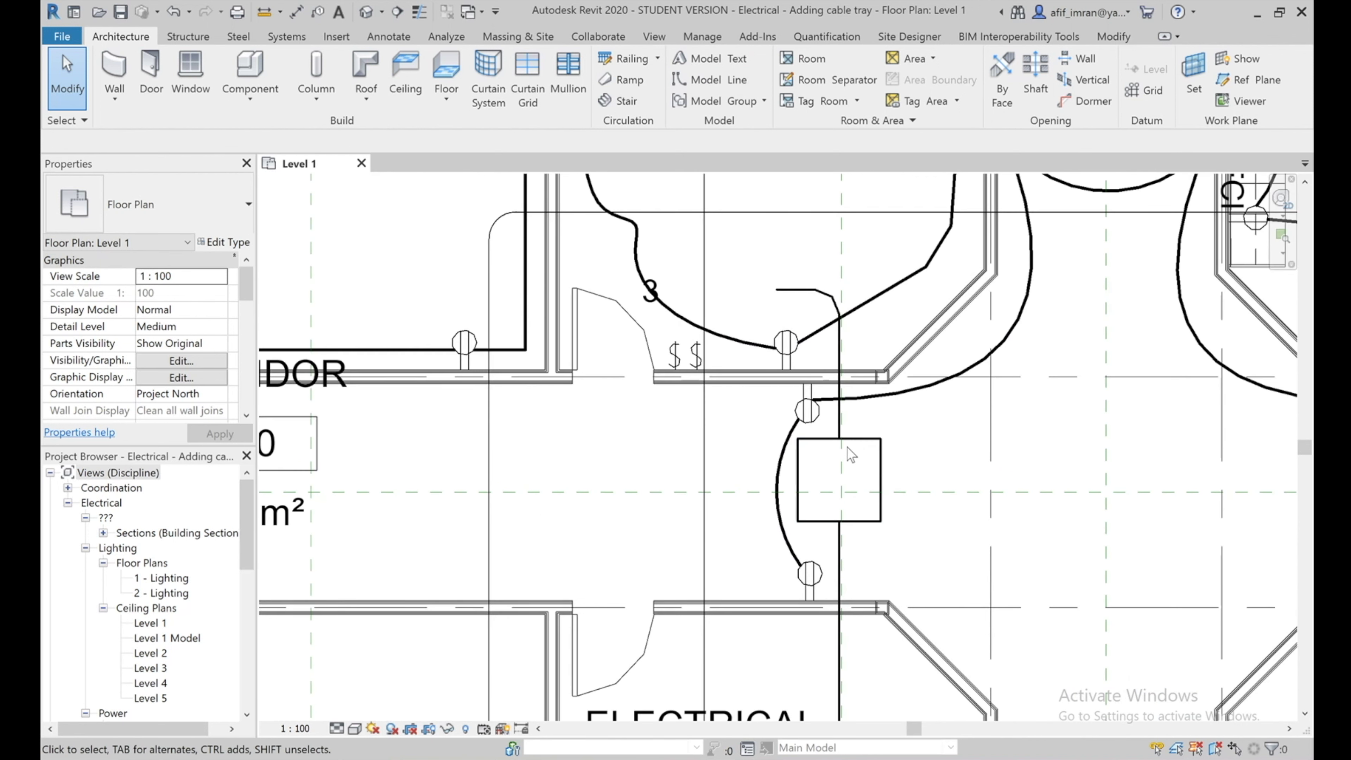
click(799, 468)
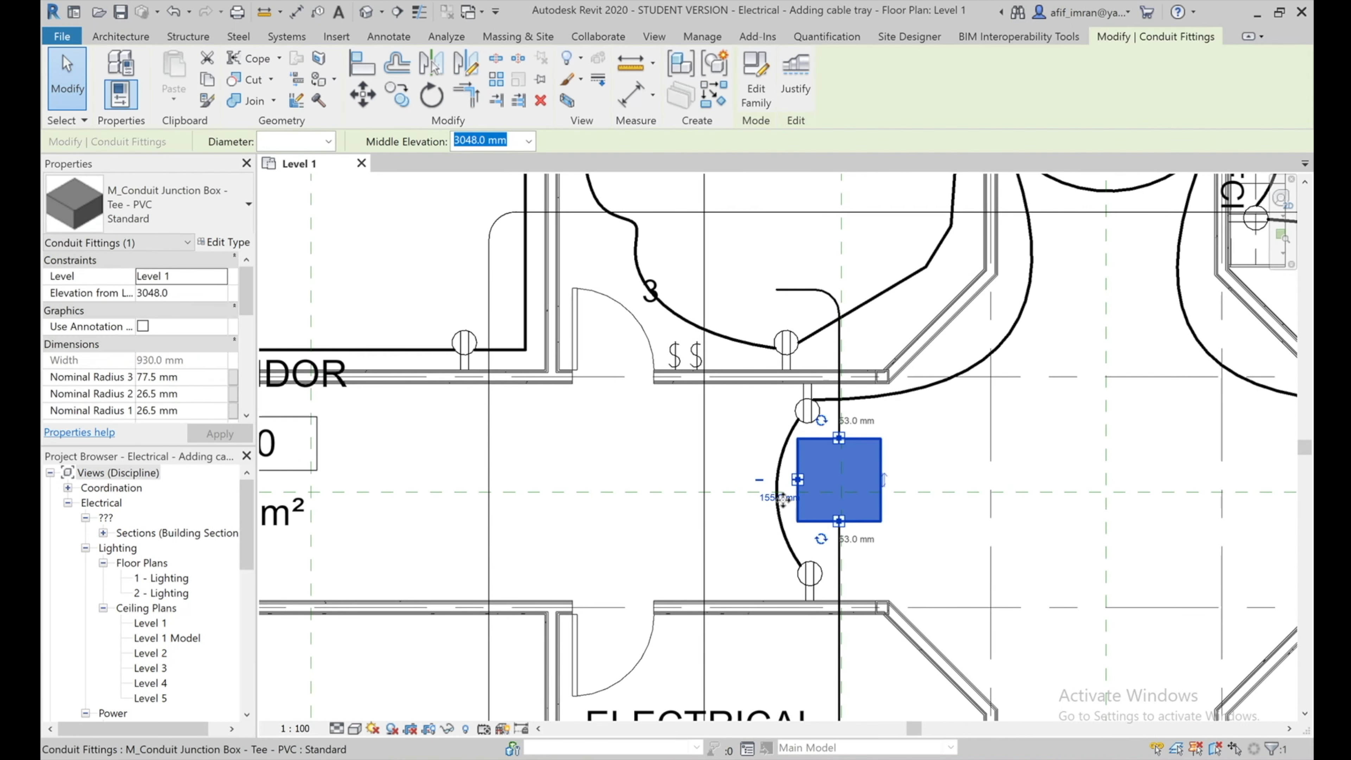
Draw a 155 mm conduit from the junction box running west, north, then west again
right_click(797, 483)
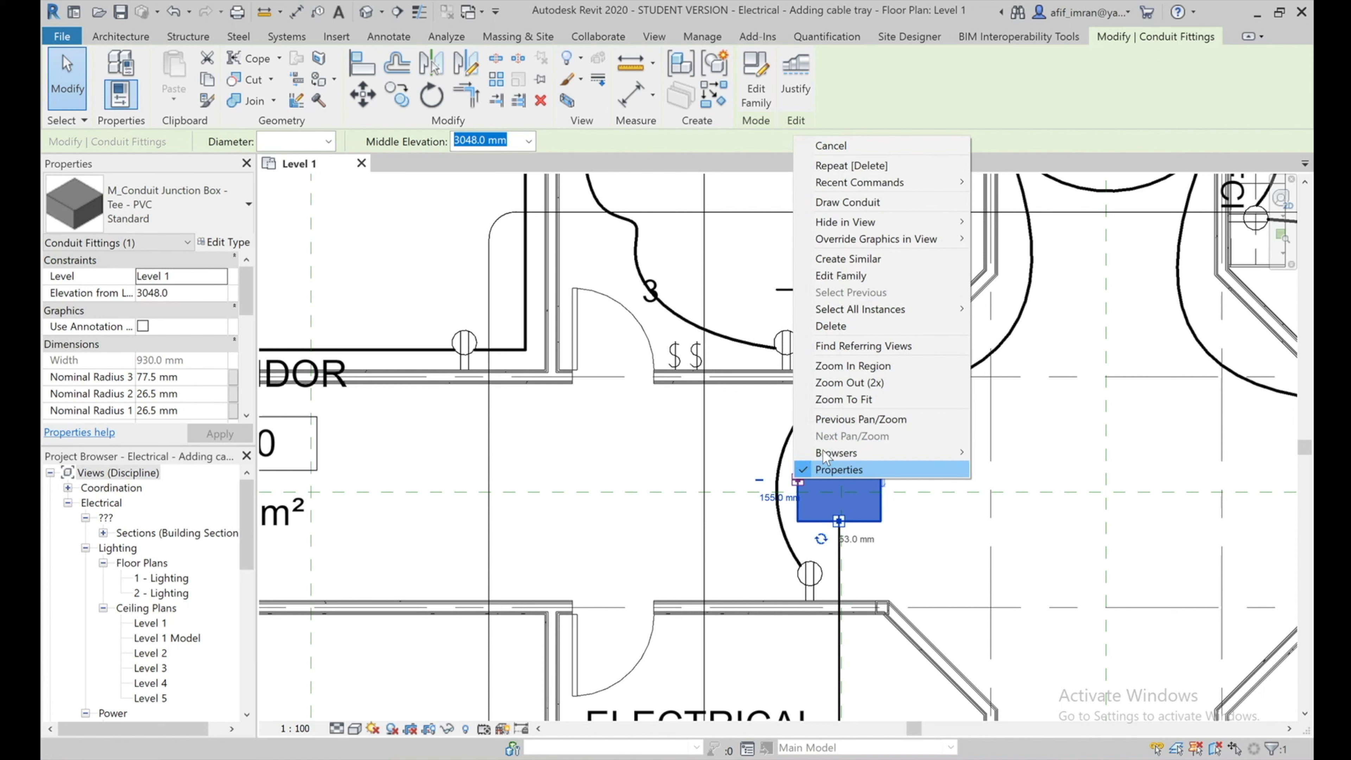
click(850, 204)
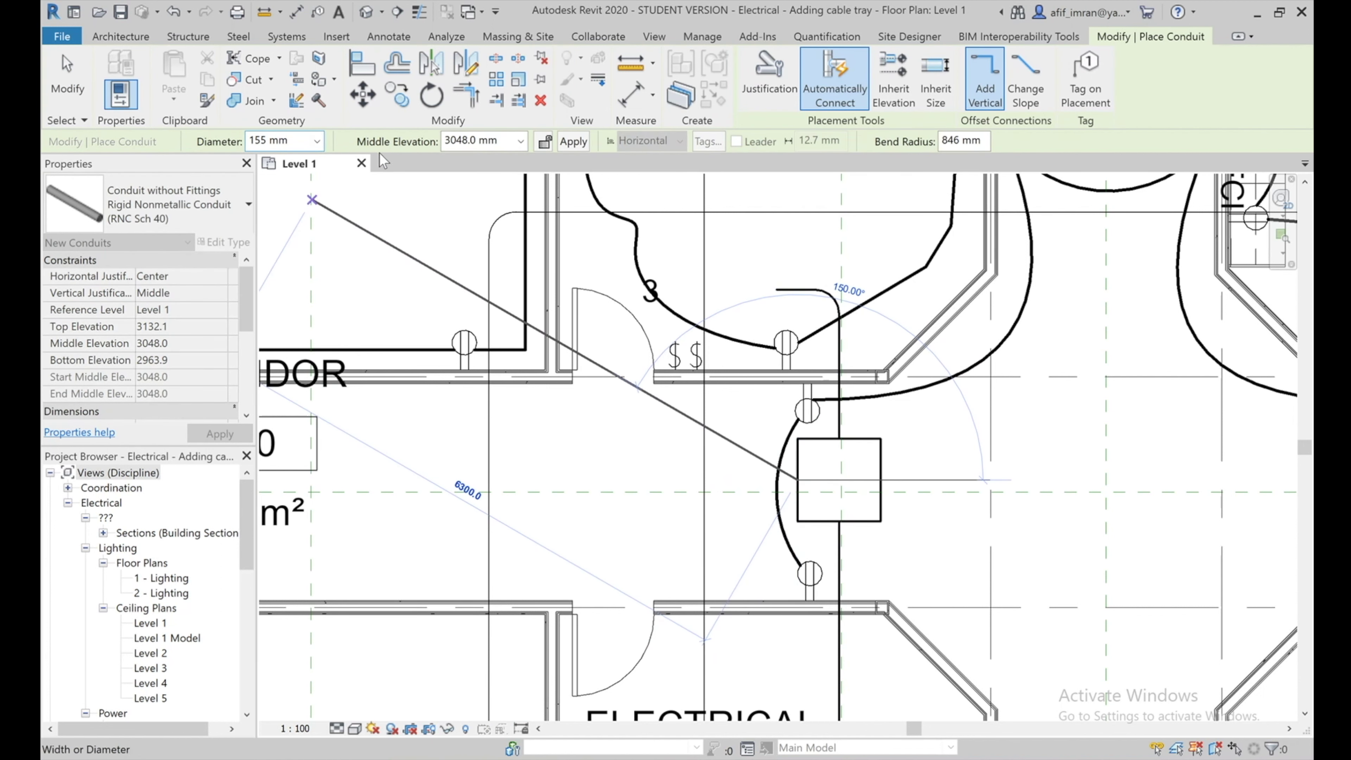
scroll(660, 473, down, 2)
scroll(660, 474, down, 2)
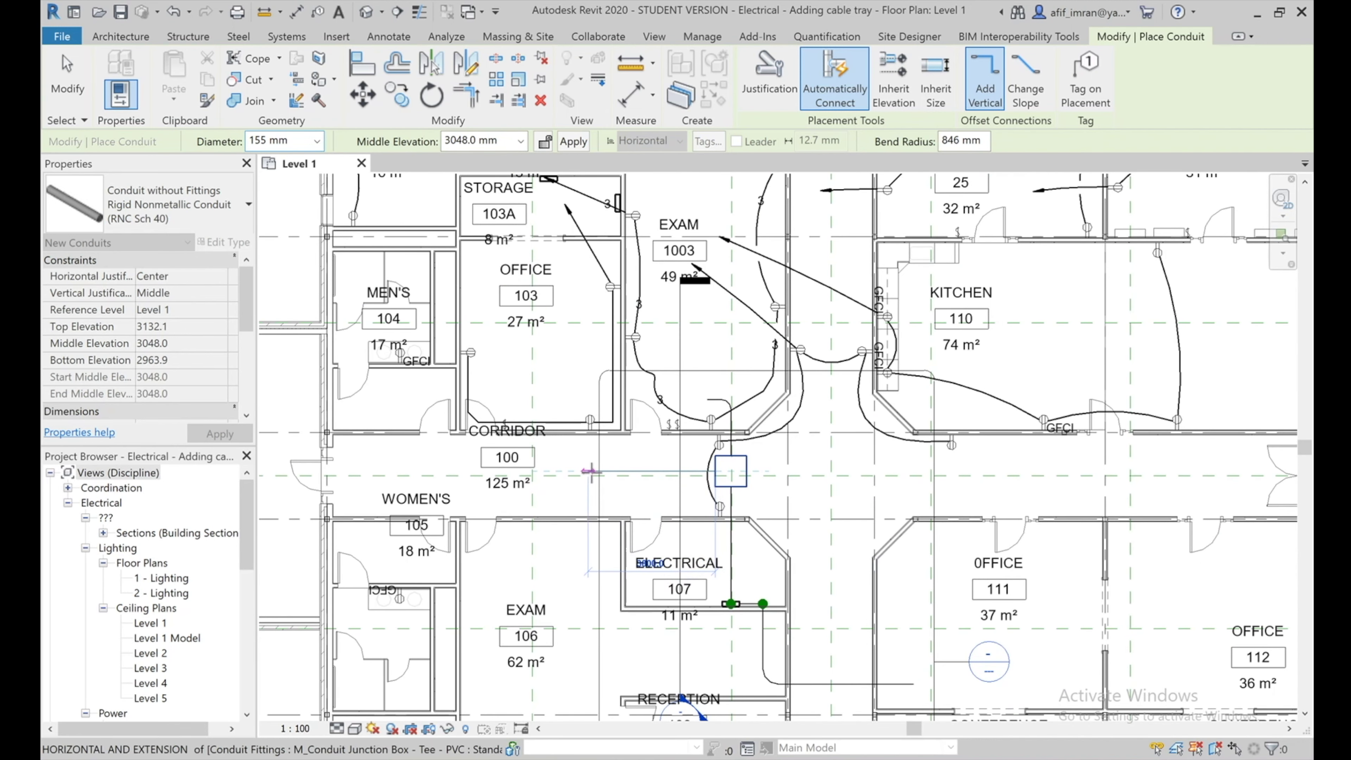
click(561, 471)
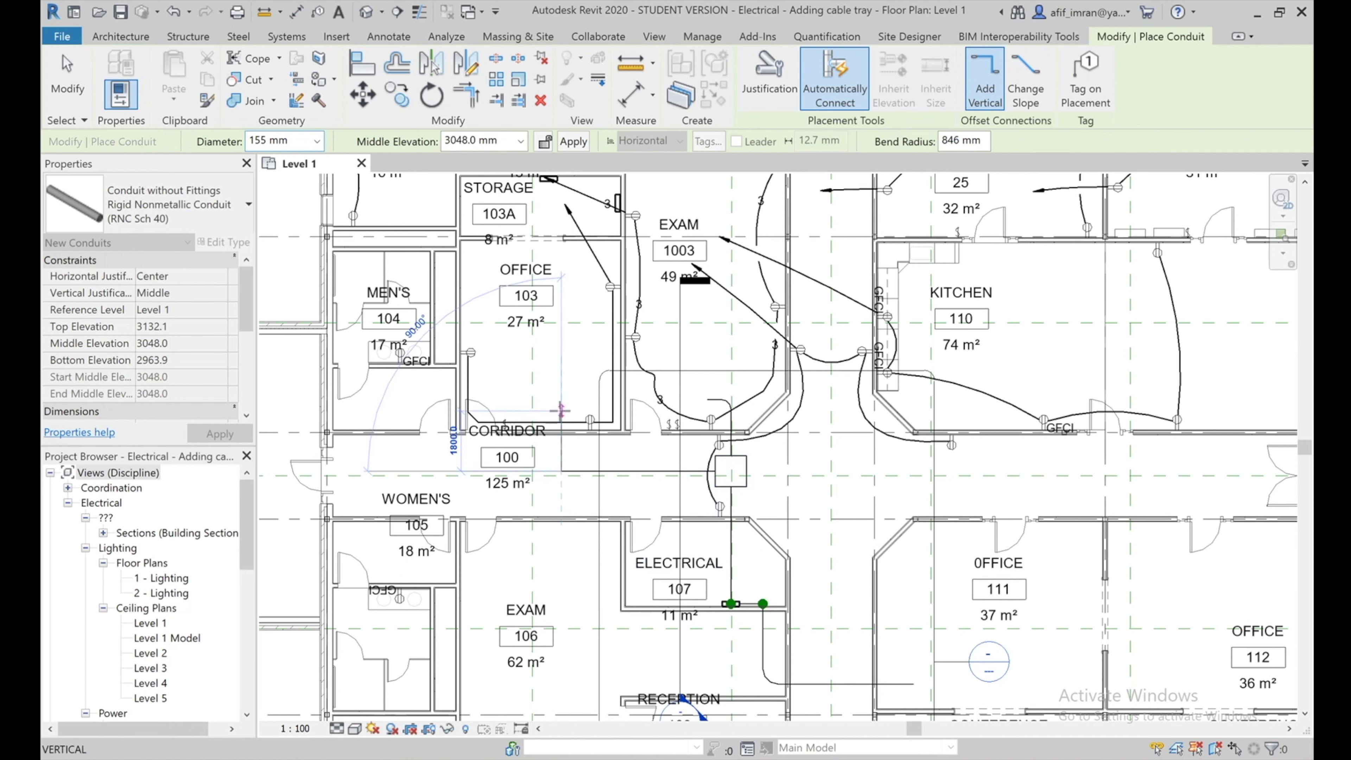
click(561, 400)
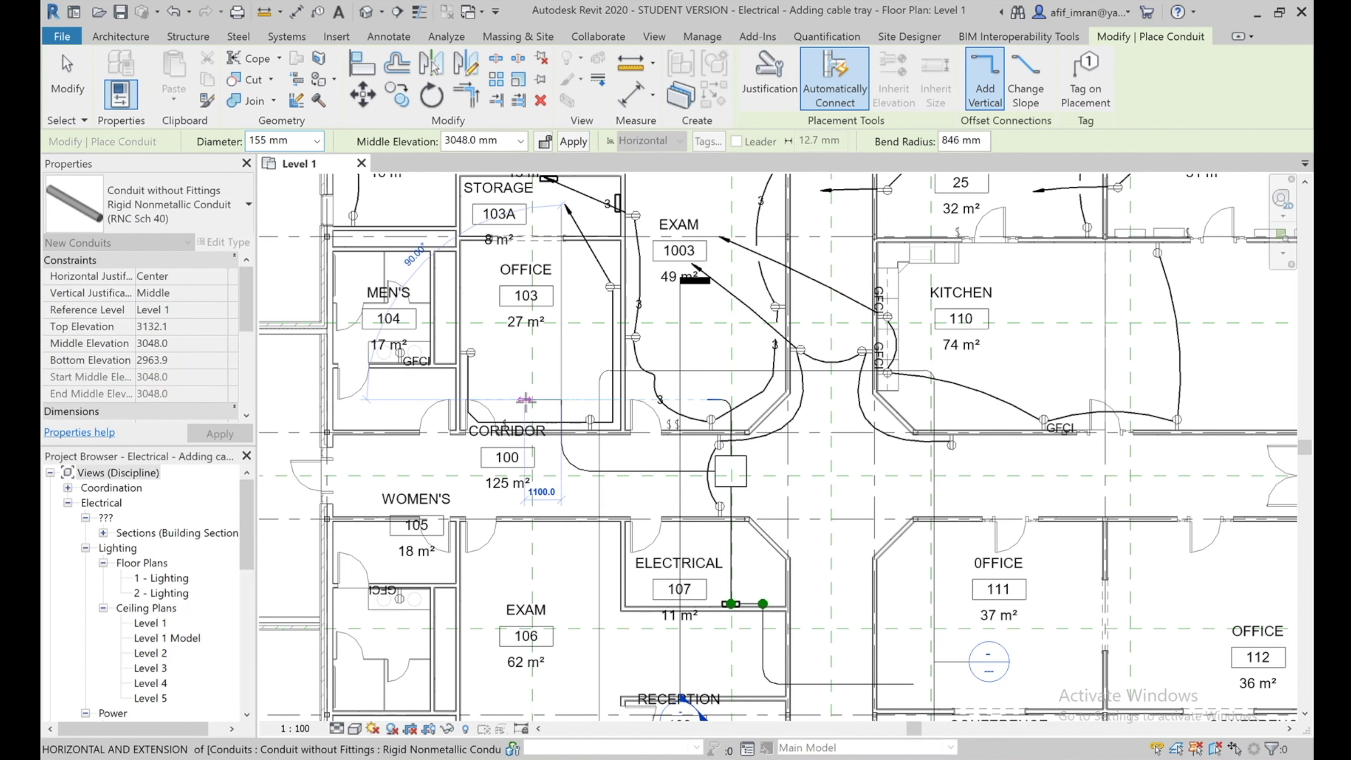
click(524, 399)
key(Escape)
key(Escape)
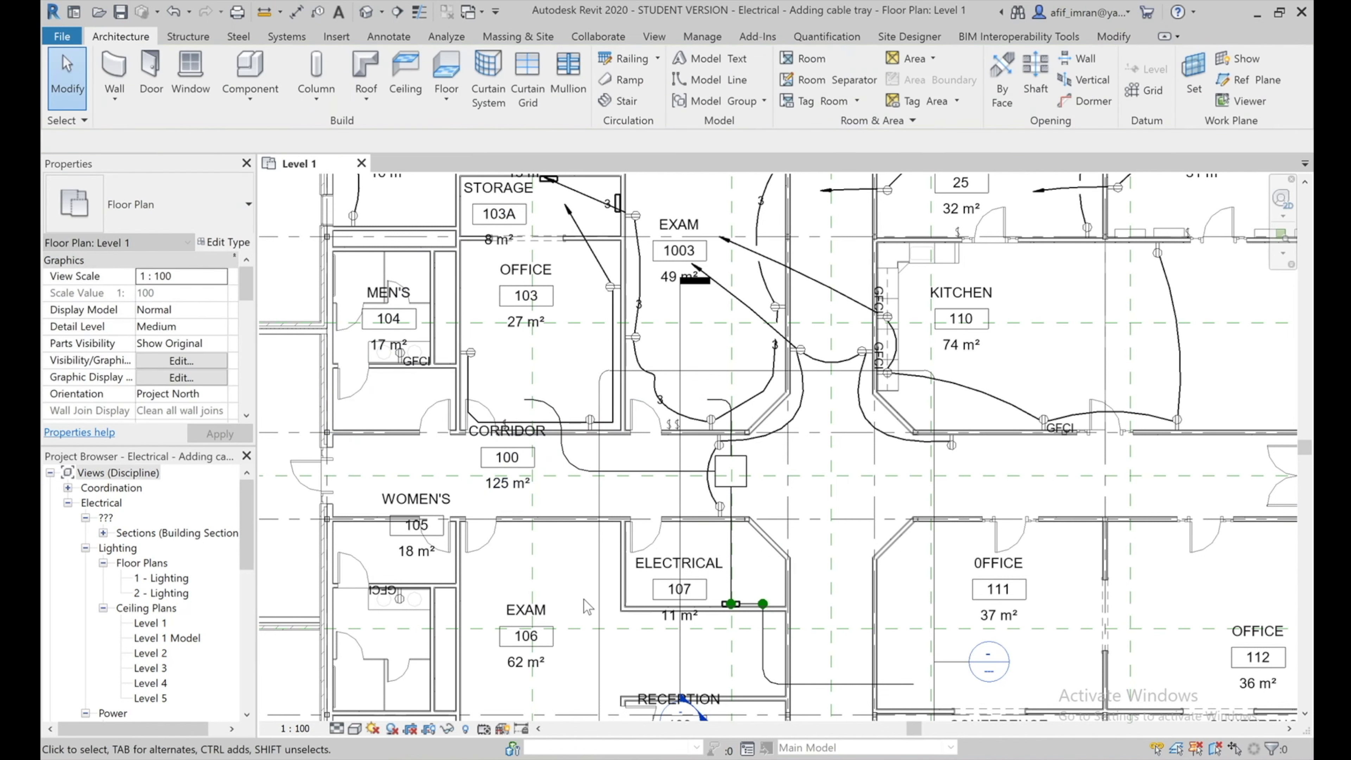
Reshape the Office 103 and Exam 1003 wires by dragging their vertices
scroll(588, 606, down, 5)
scroll(598, 495, up, 4)
scroll(598, 495, up, 2)
scroll(590, 433, up, 2)
scroll(590, 434, up, 2)
click(600, 449)
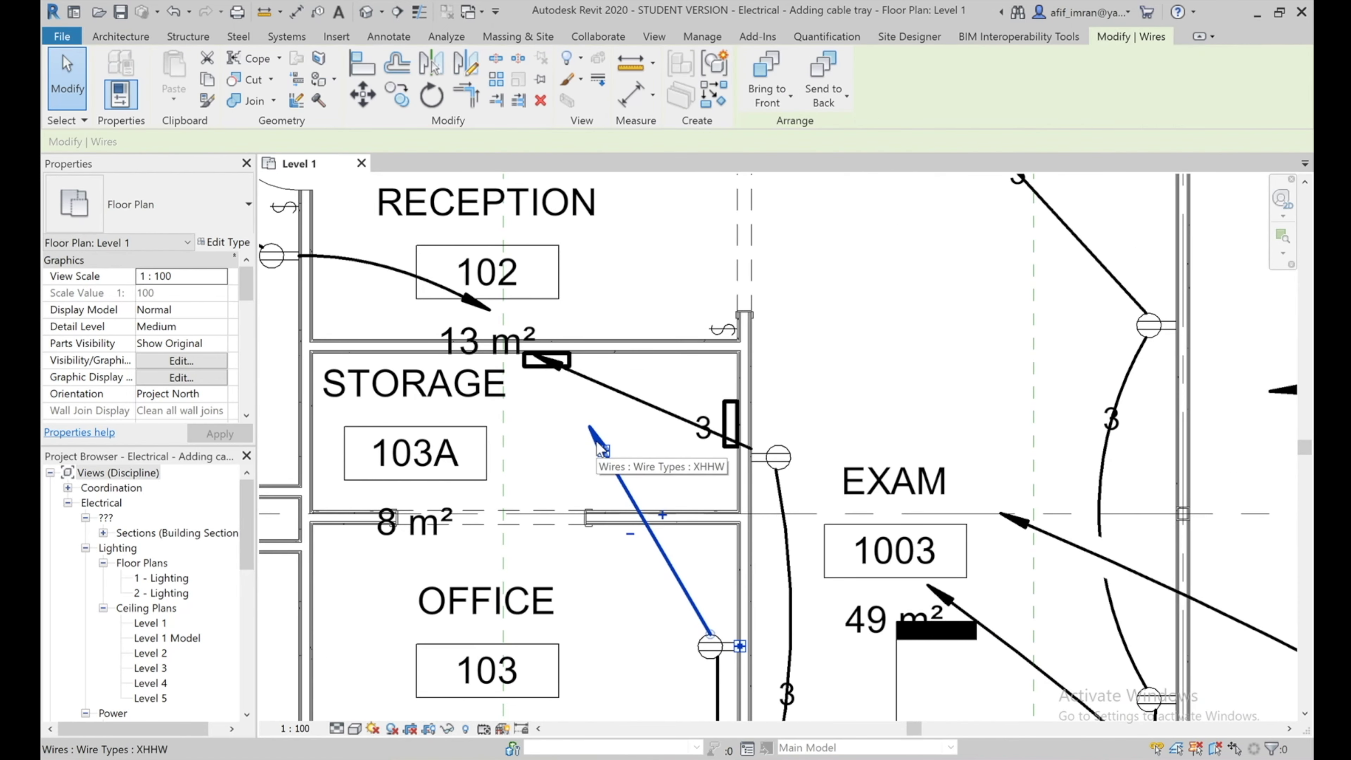
drag(603, 451, 654, 566)
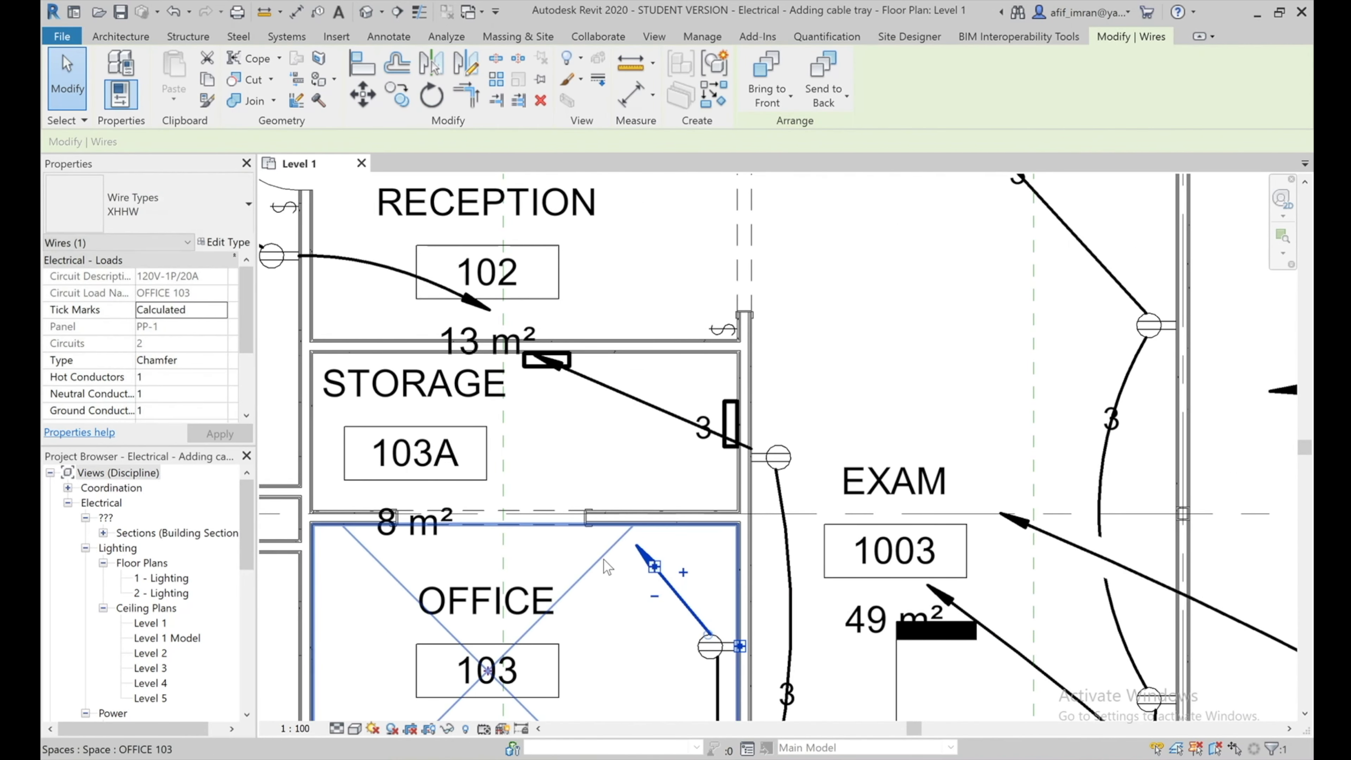
click(612, 391)
drag(683, 398, 690, 482)
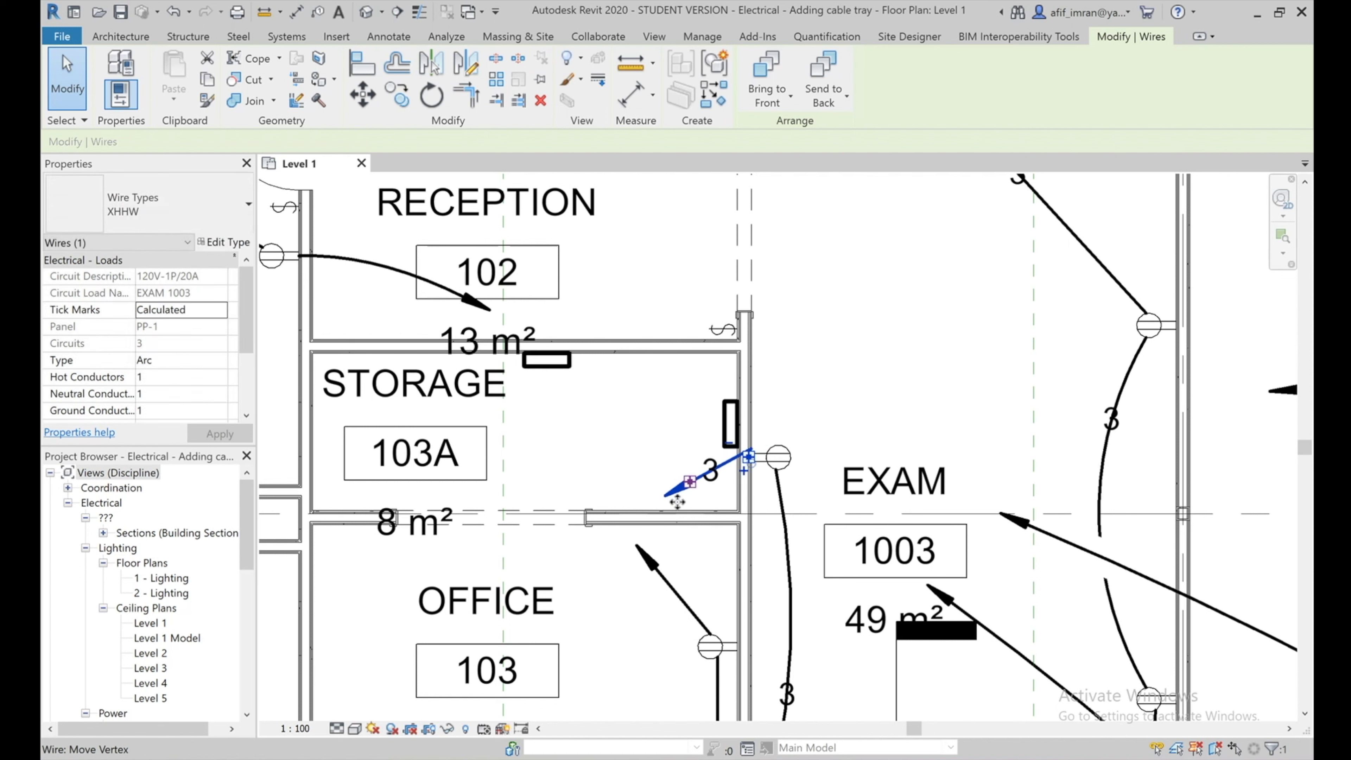
Rehost panelboard PP-1 onto the wall between Storage 103A and Office 103
click(568, 368)
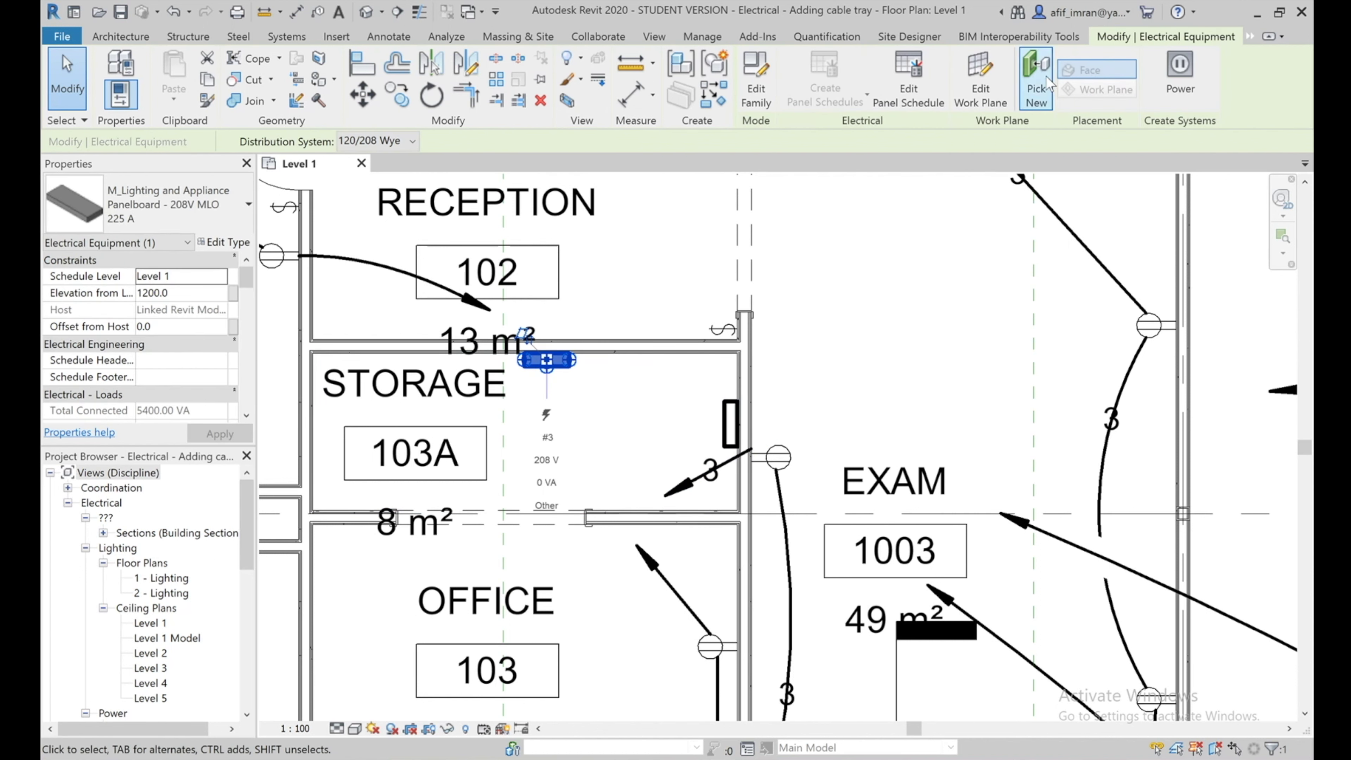
click(1034, 80)
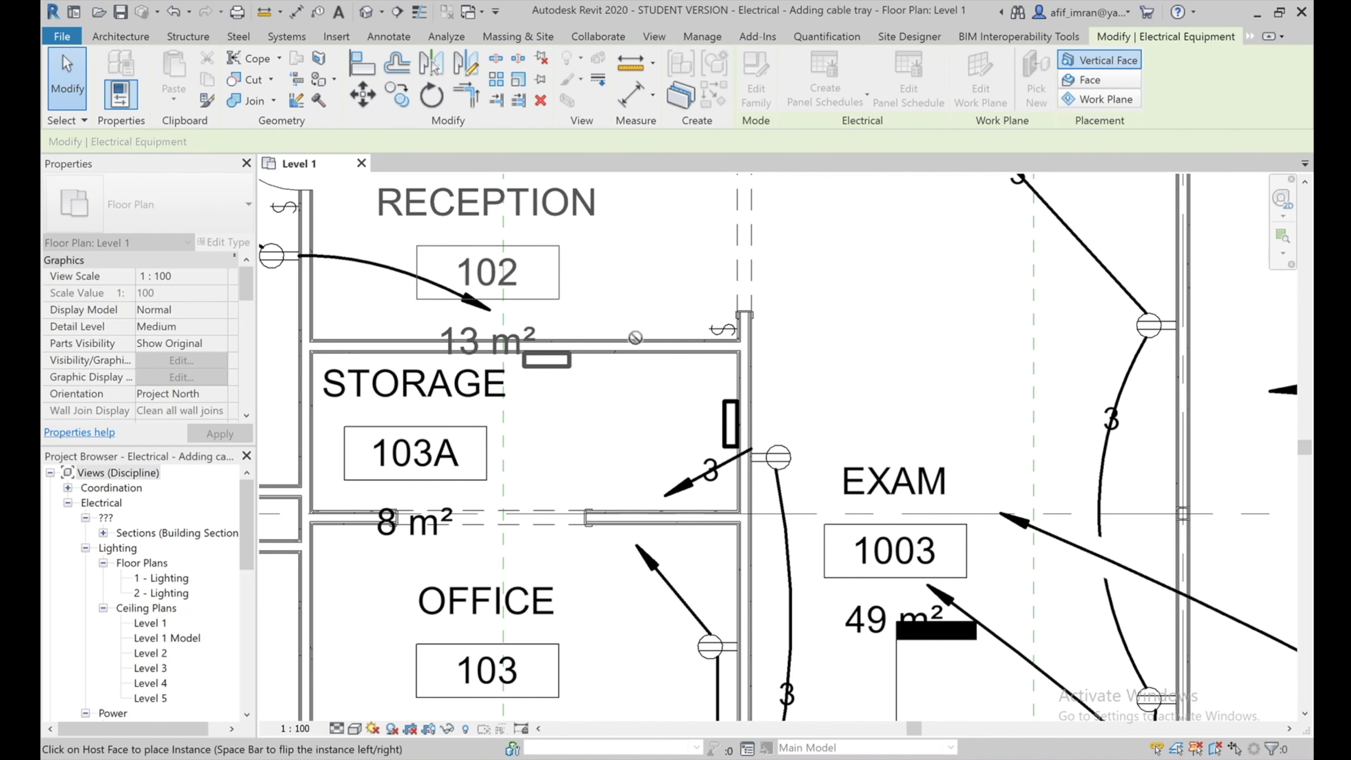
click(628, 507)
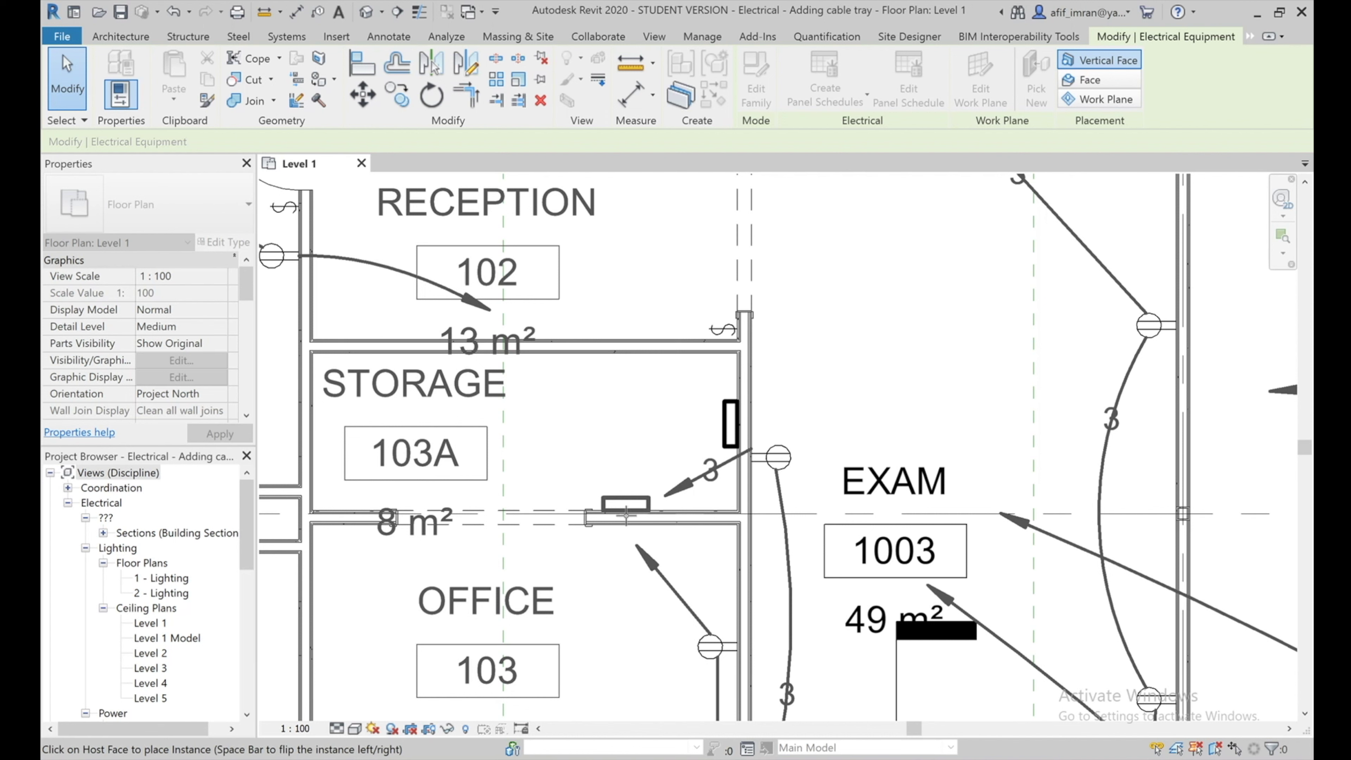
click(630, 506)
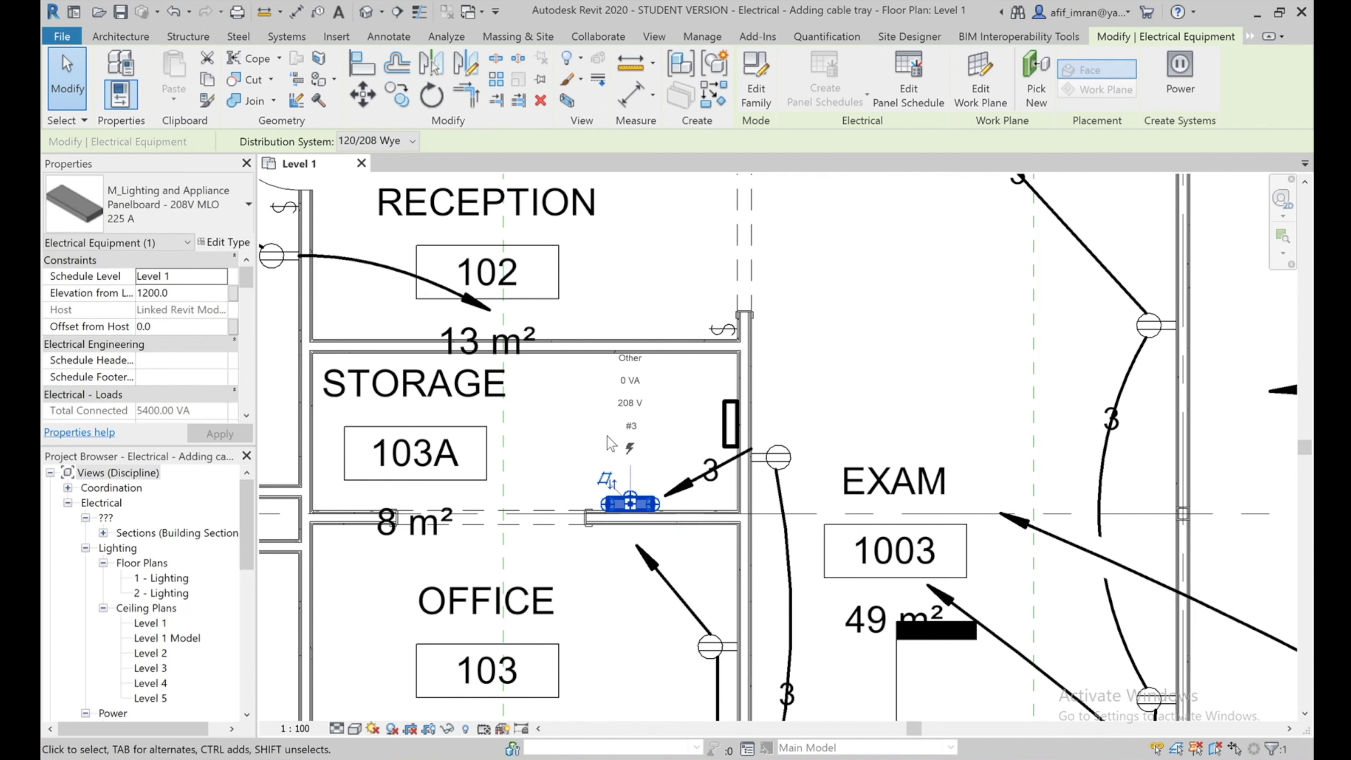
click(74, 82)
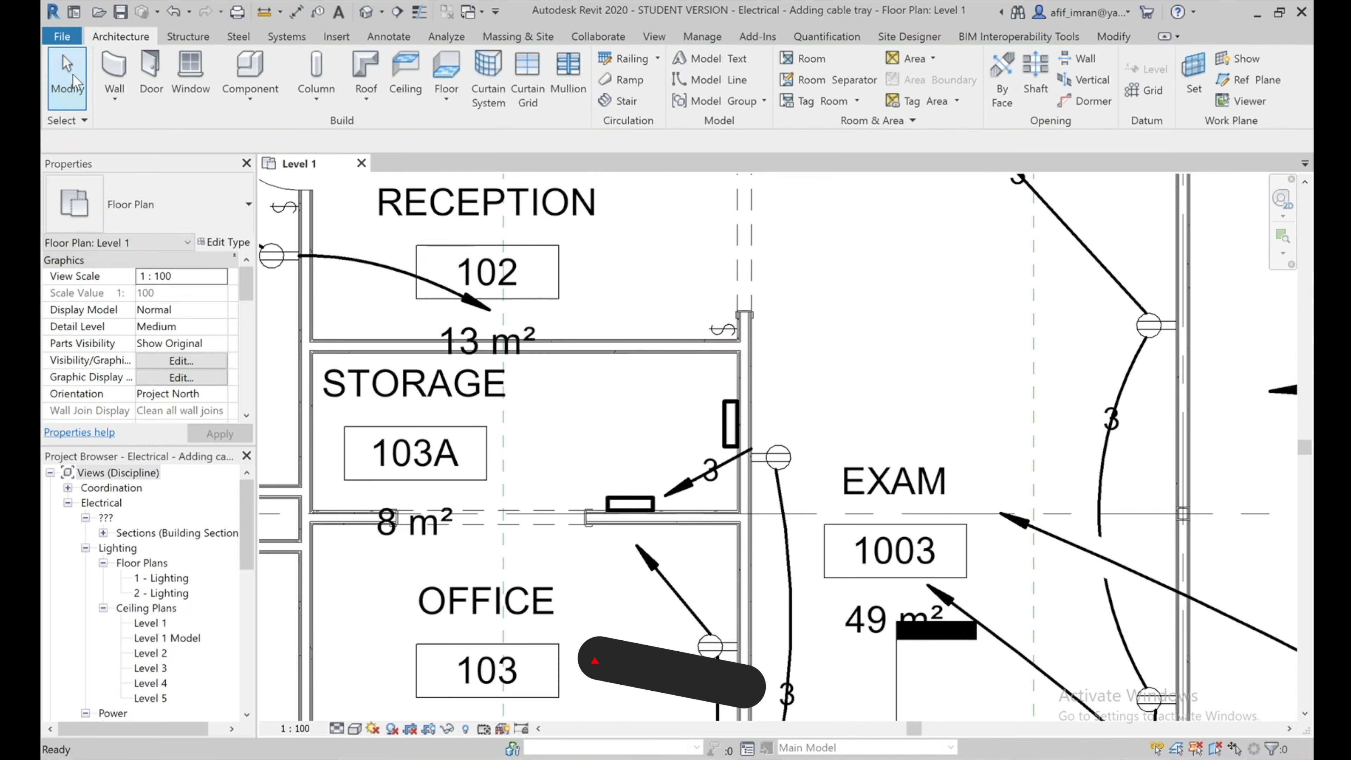
scroll(475, 345, down, 3)
scroll(475, 345, down, 2)
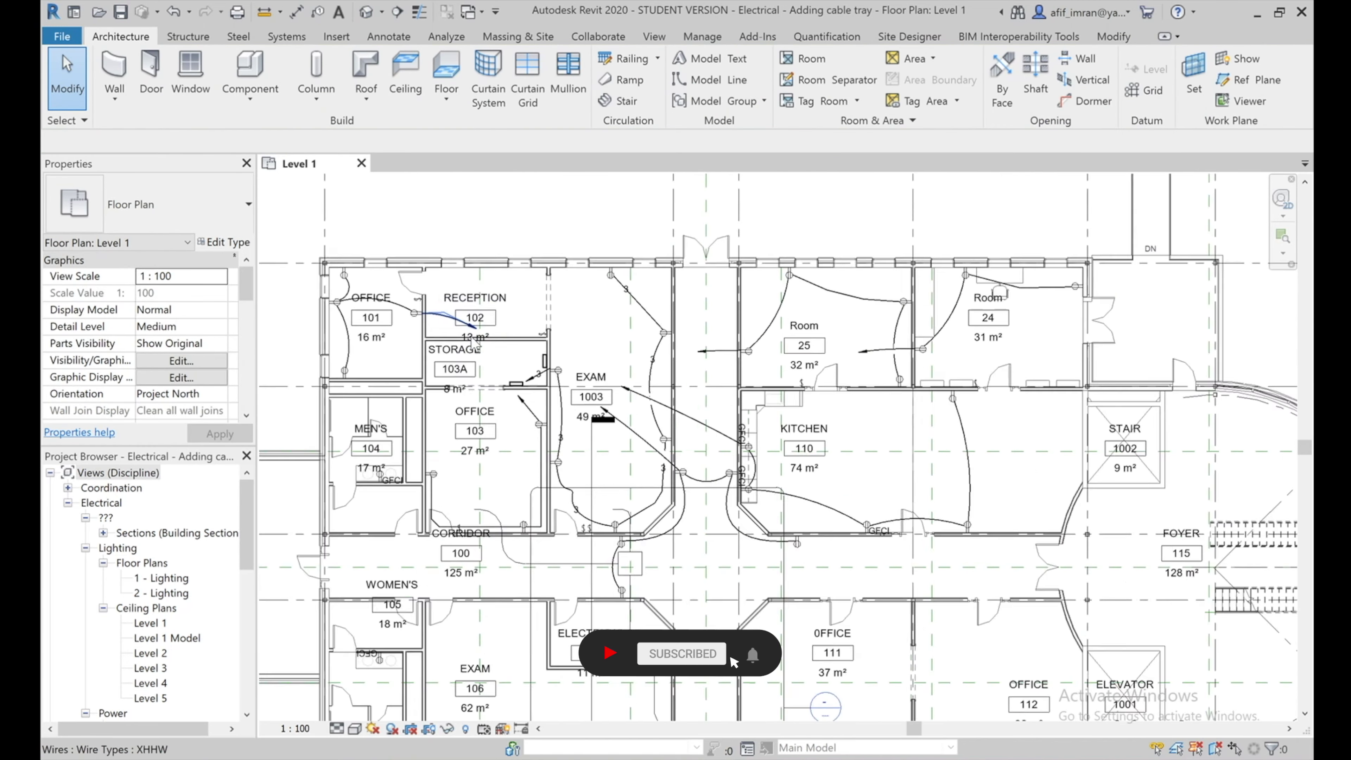
scroll(551, 596, up, 2)
scroll(550, 585, up, 2)
scroll(548, 559, up, 2)
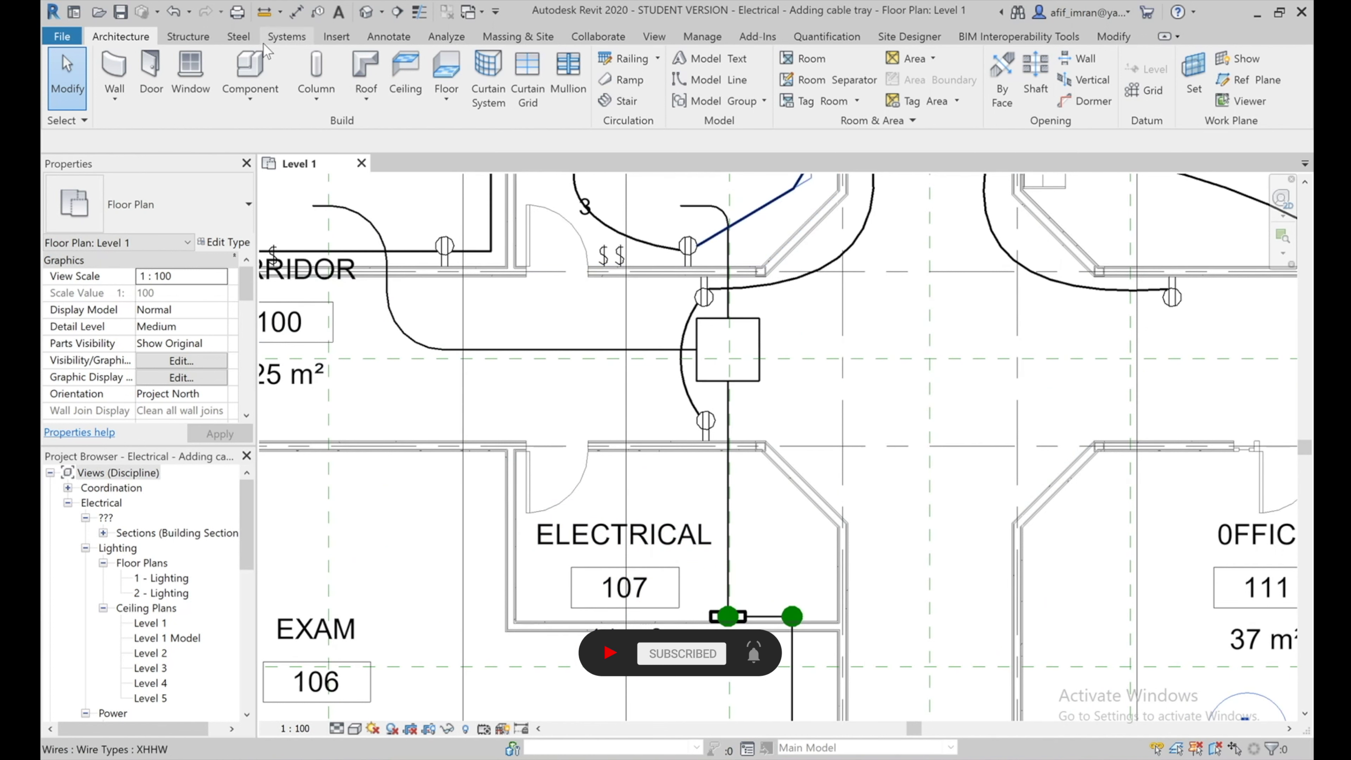
Start placing cable tray using the Ladder Cable Tray type, 300 mm wide by 100 mm high
click(271, 39)
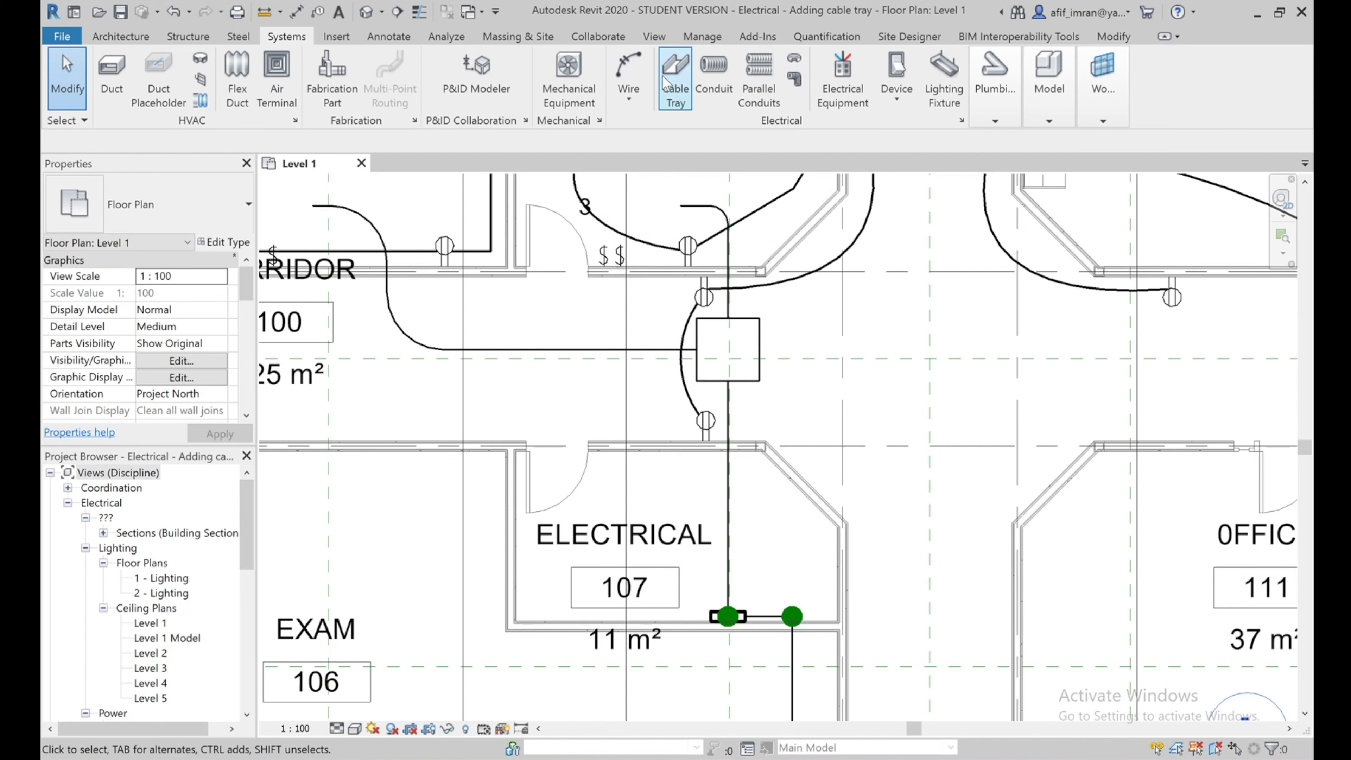
click(675, 80)
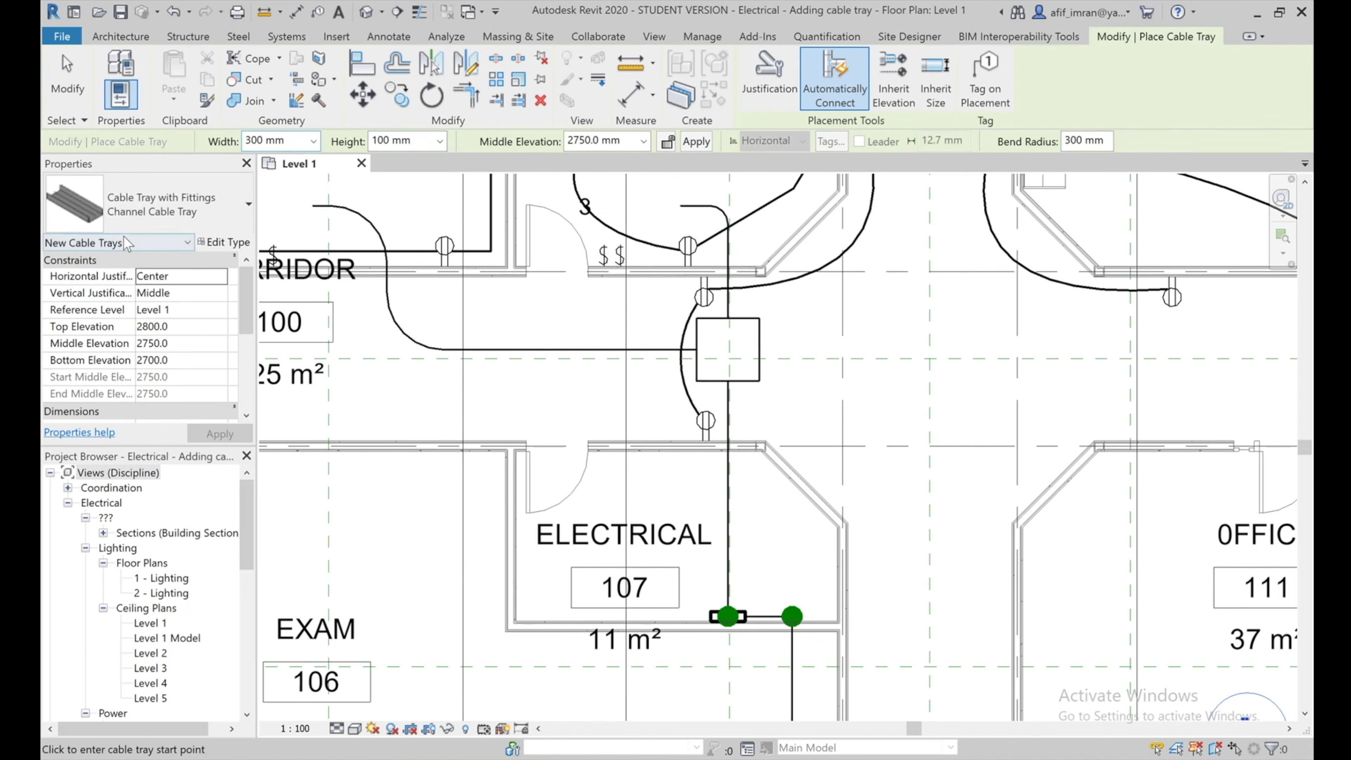
click(237, 222)
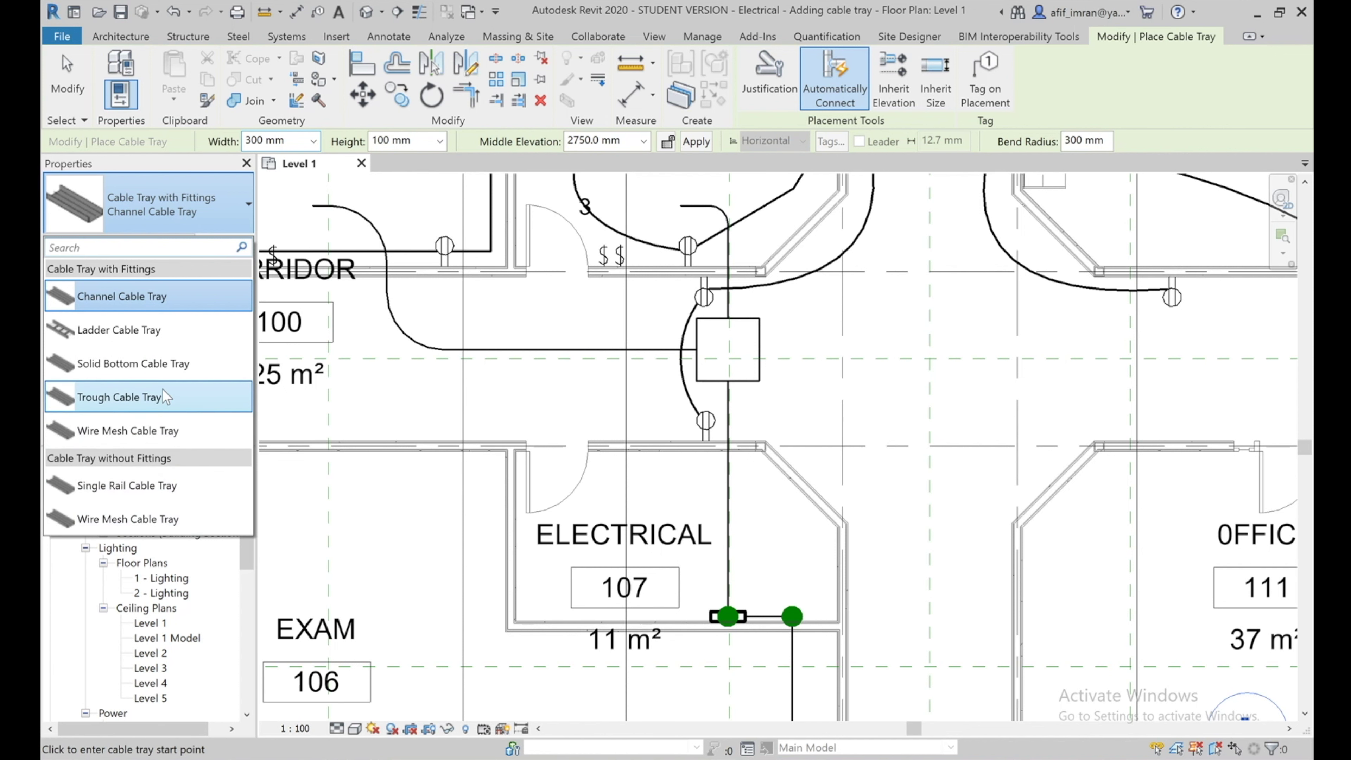
mouse_move(118, 330)
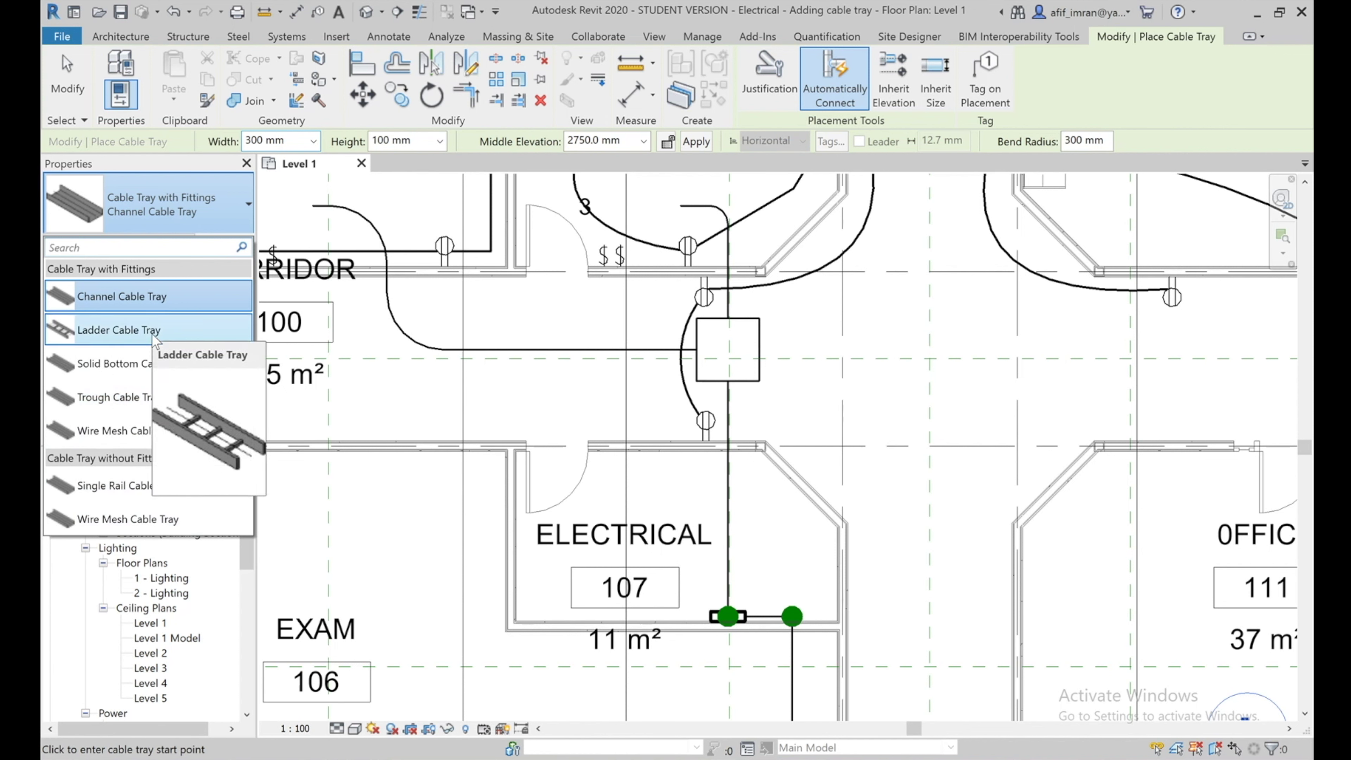
click(155, 336)
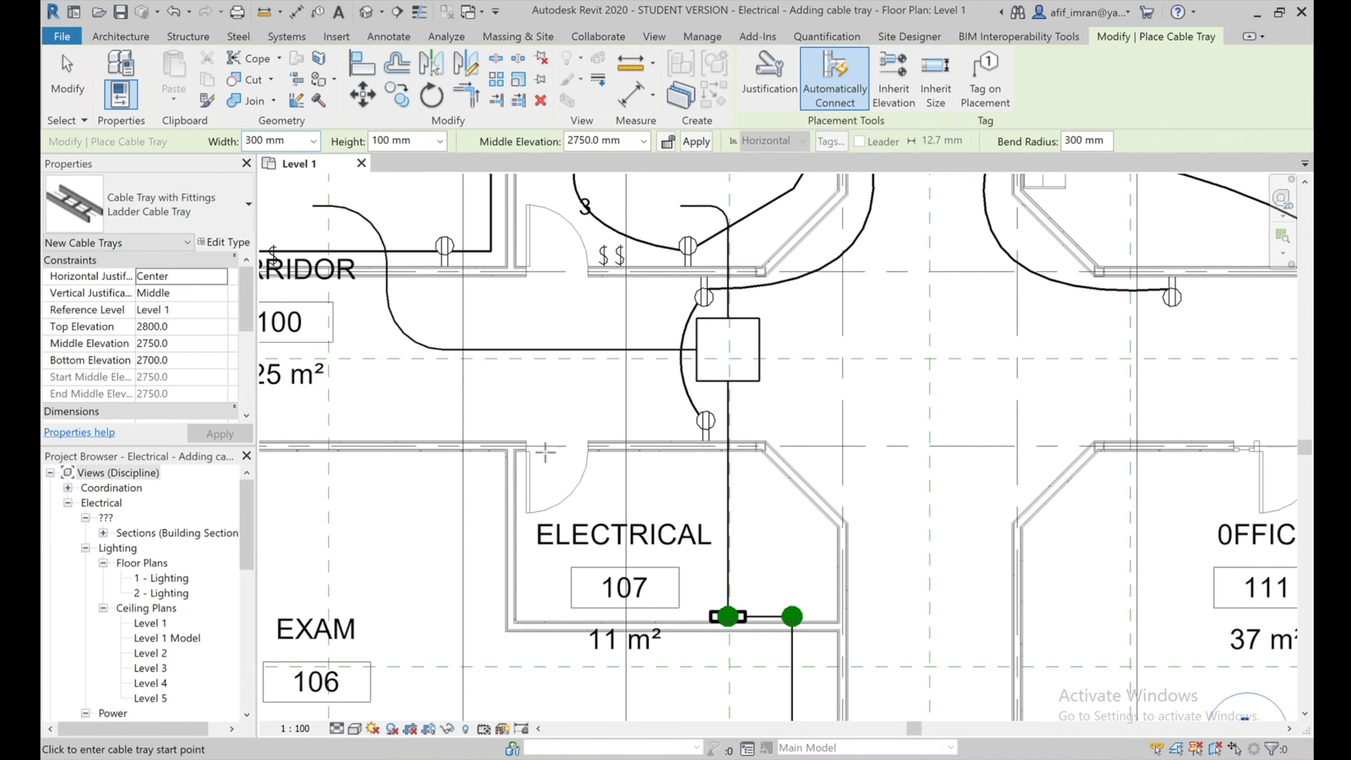
scroll(544, 451, down, 2)
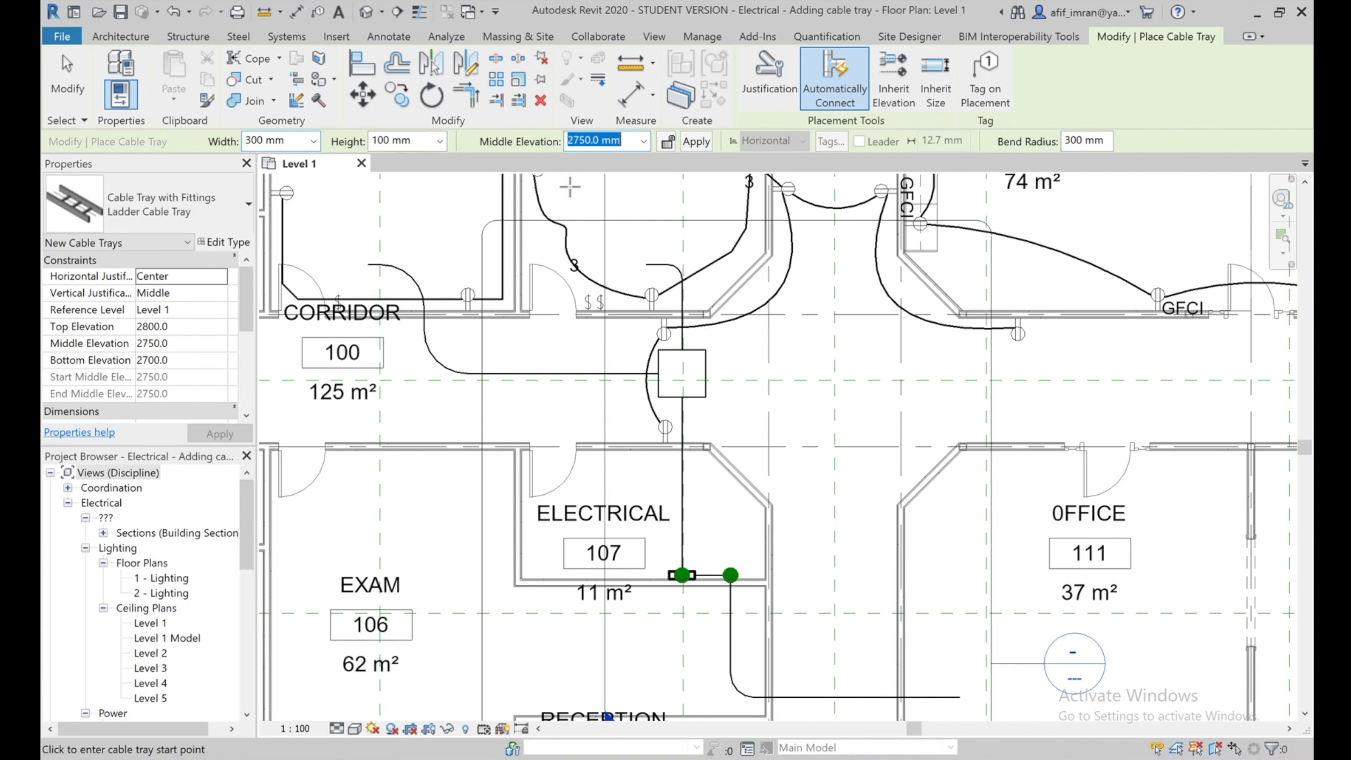
Start the ladder tray at 50 mm inside Electrical 107, then raise it to 2750 mm
text(500)
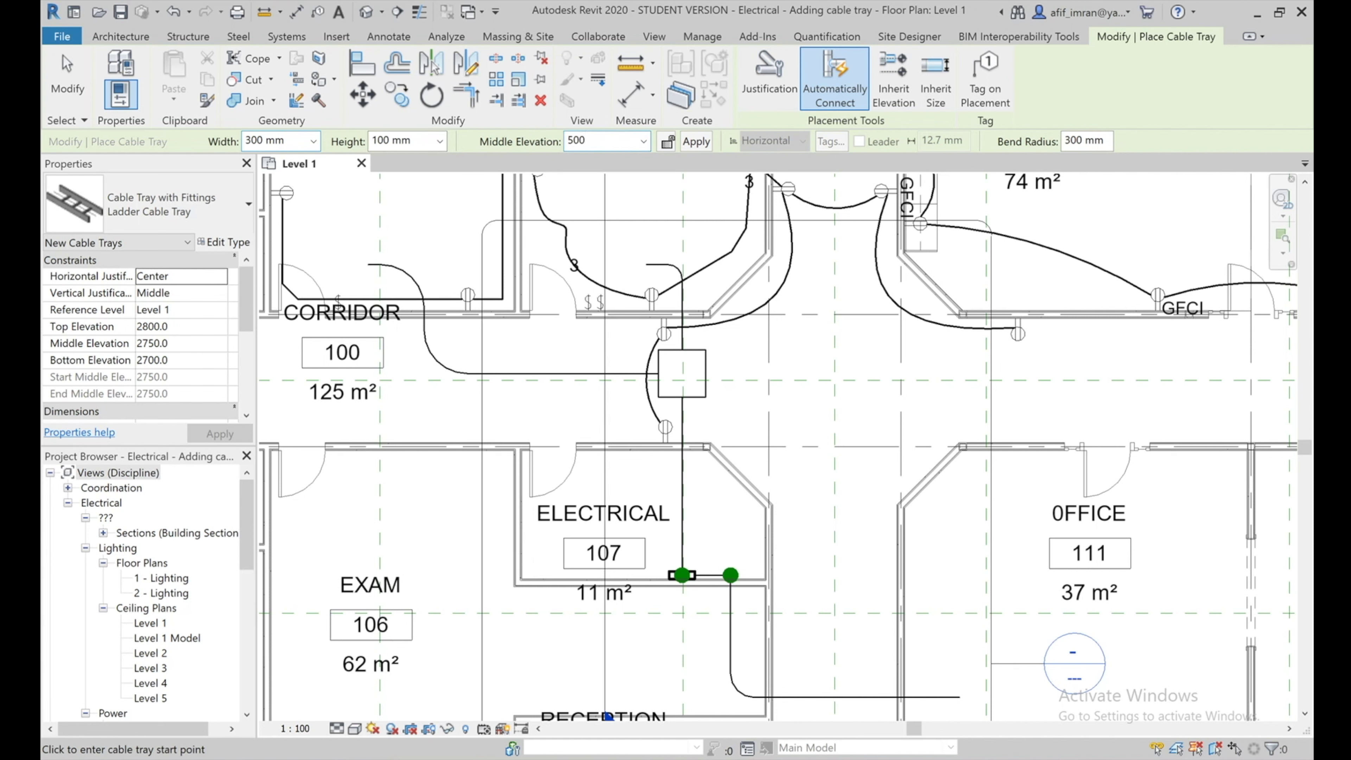
key(Return)
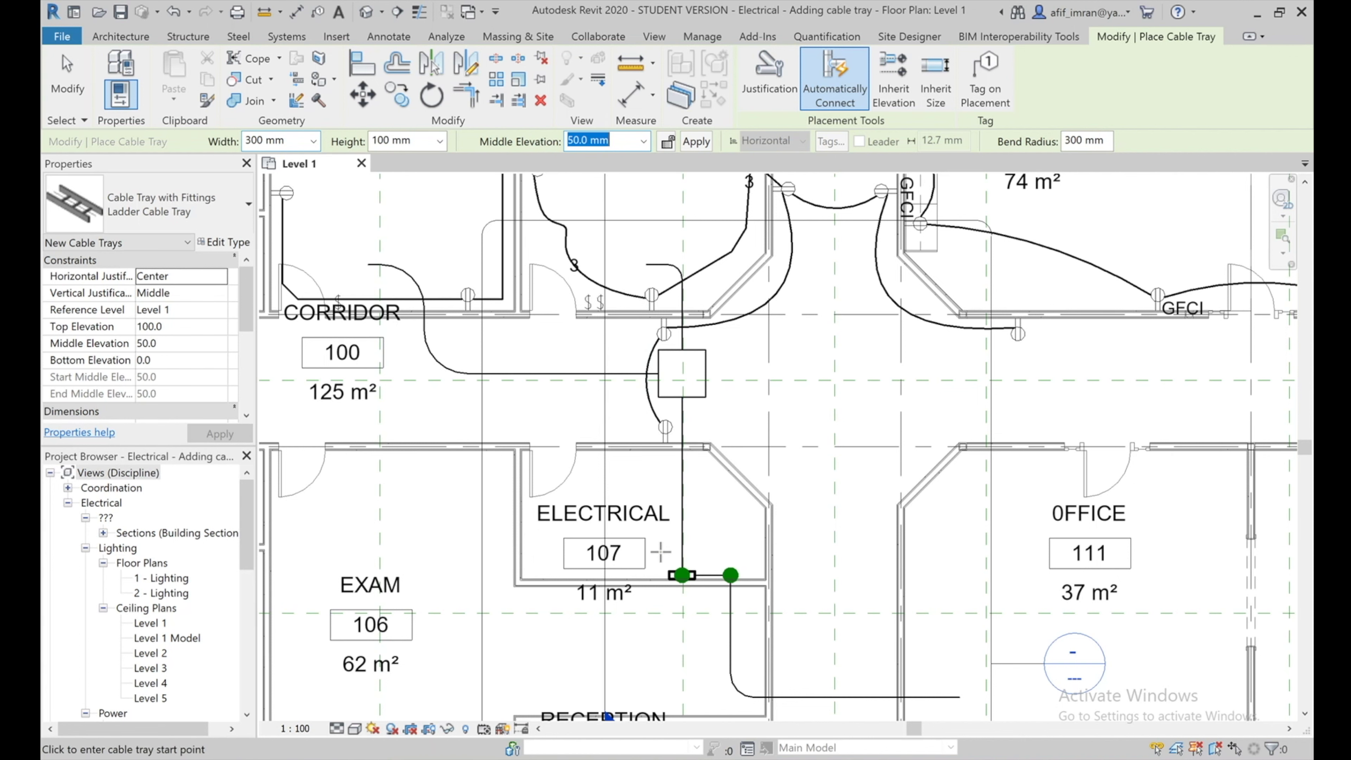
scroll(660, 552, up, 2)
scroll(660, 552, up, 1)
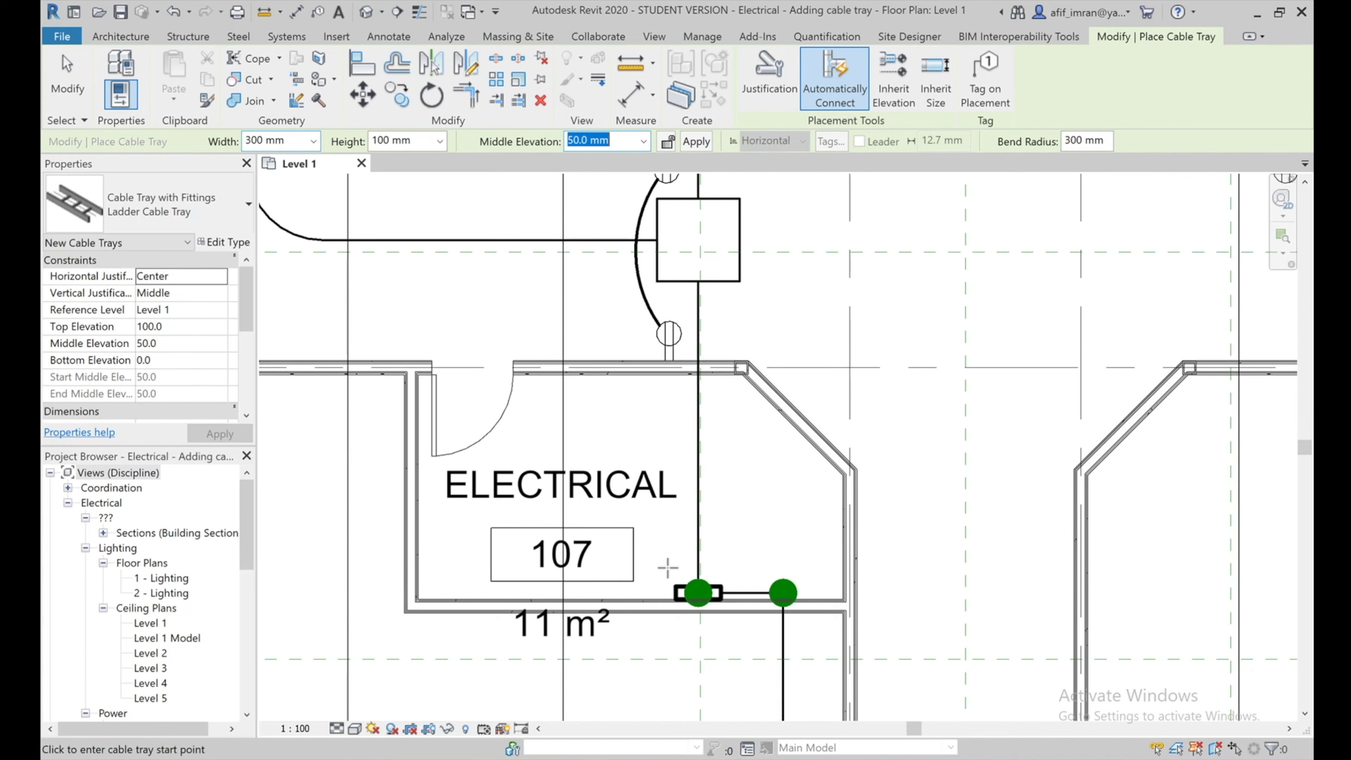
click(667, 567)
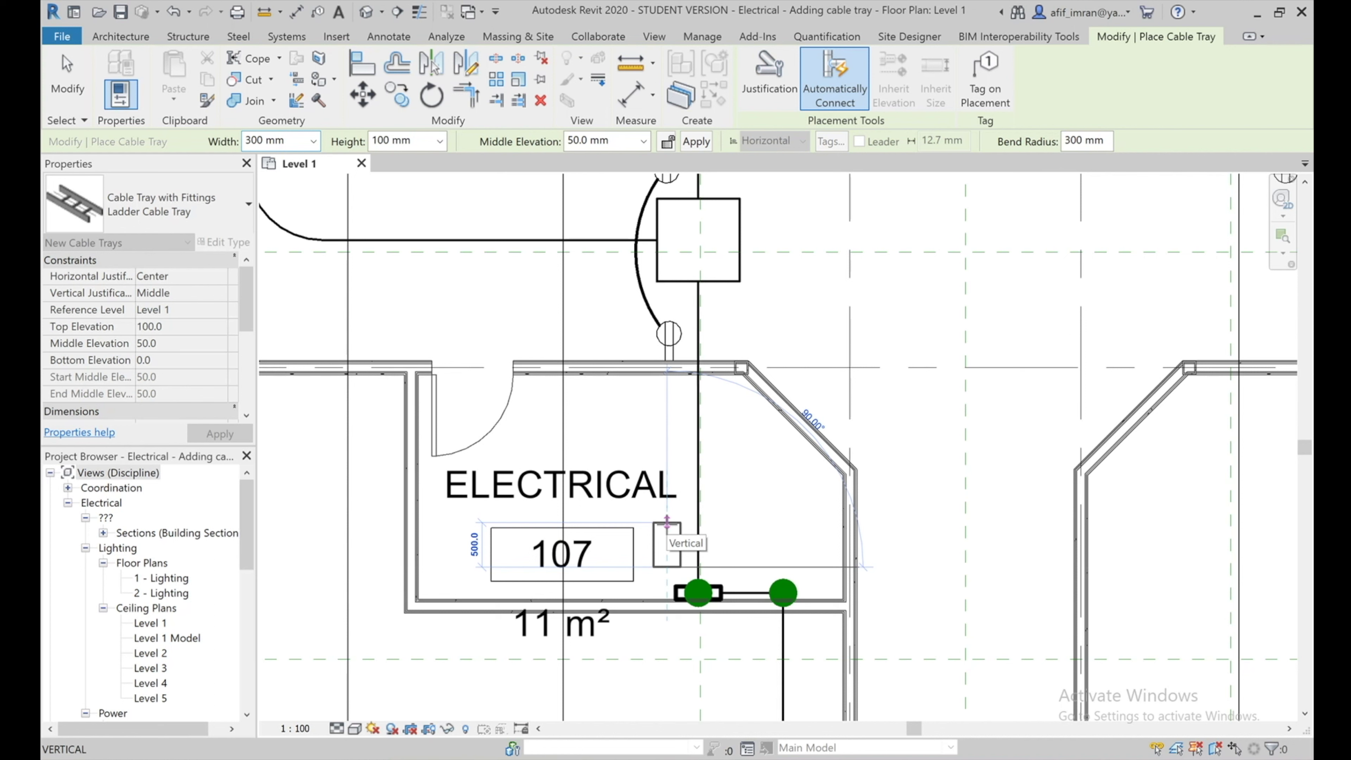
click(667, 522)
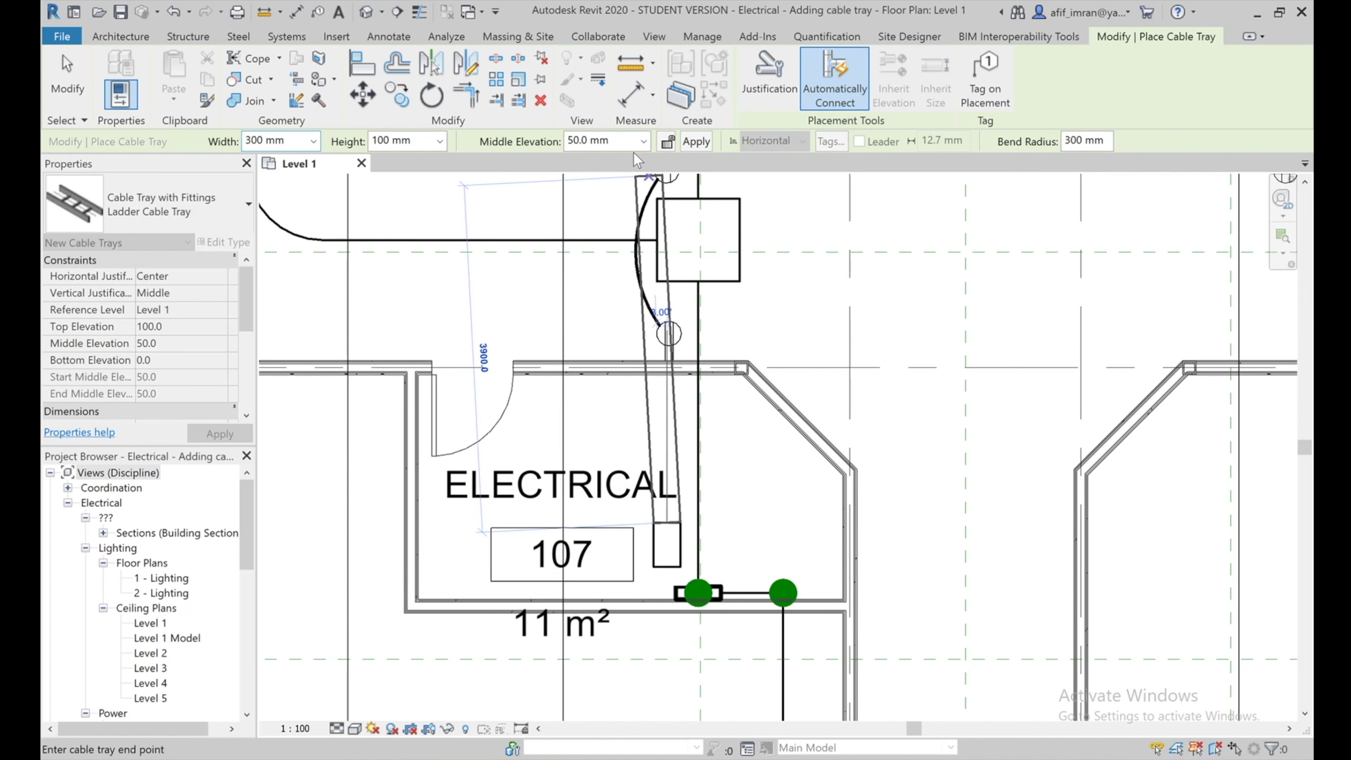
click(600, 140)
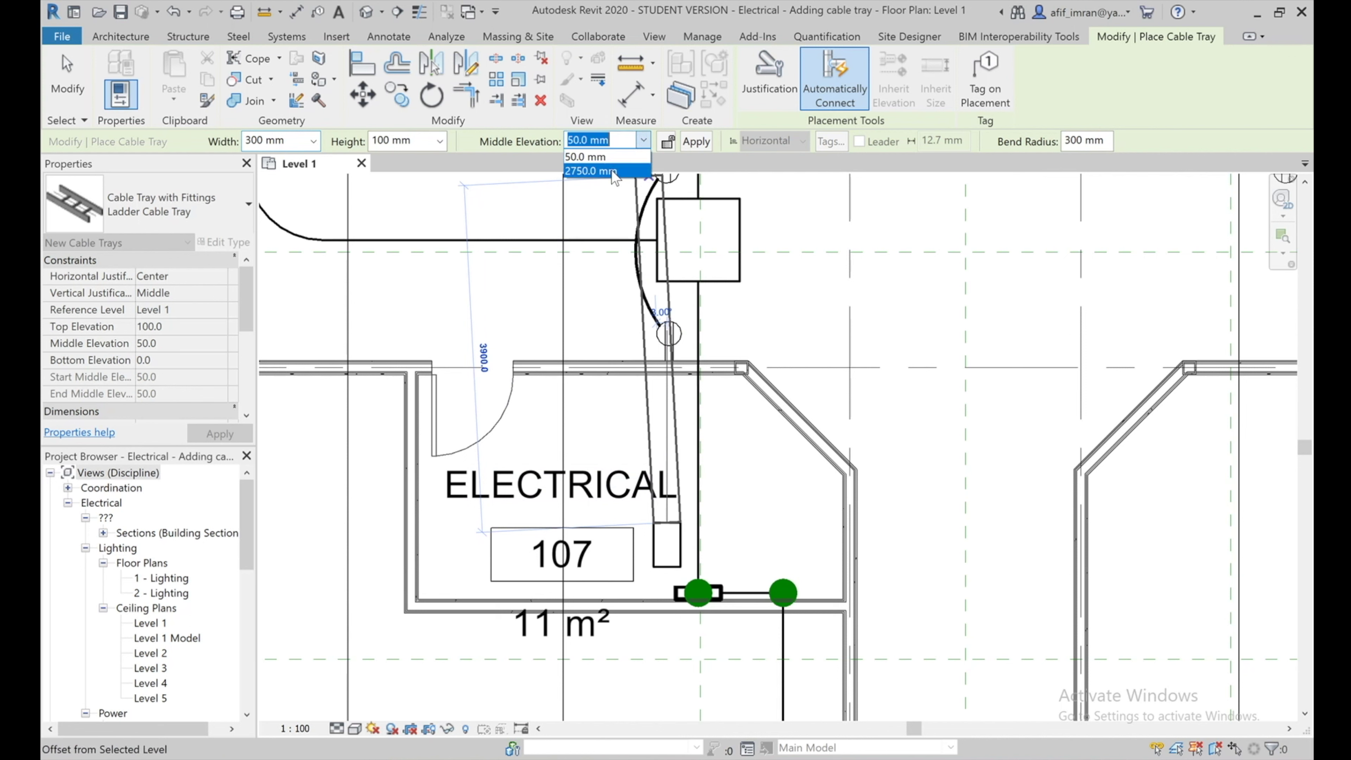
text(2750)
key(Return)
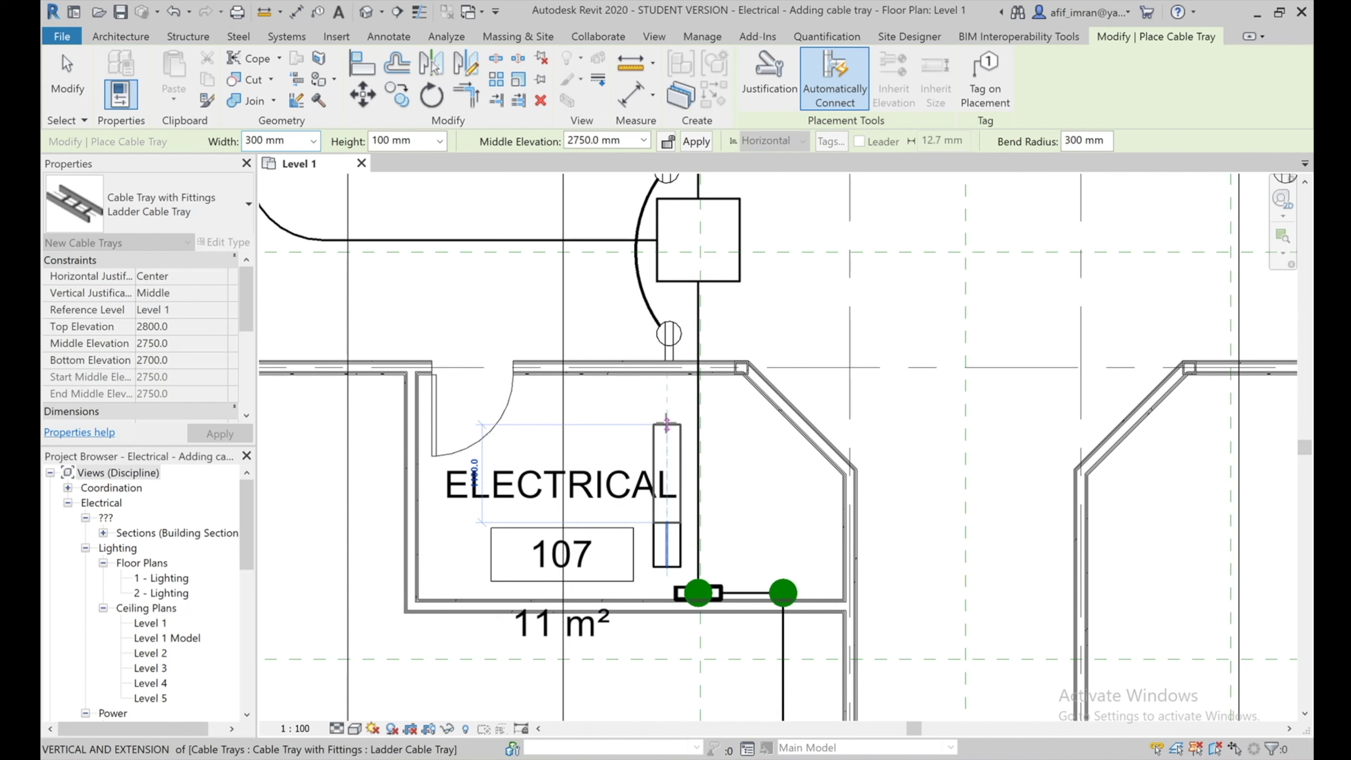
Route the 2750 mm tray with elbows west and north toward the corridor, then select Section 1
click(667, 413)
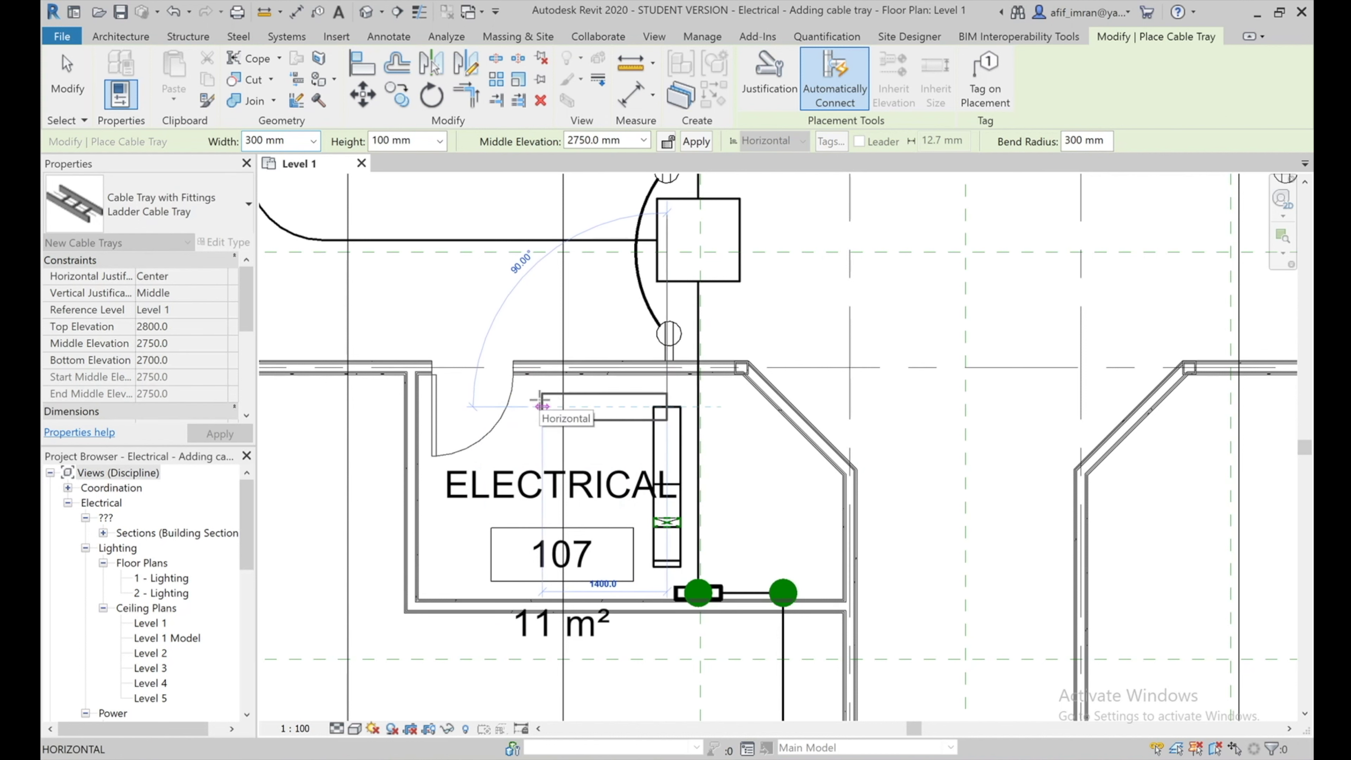
scroll(541, 432, down, 3)
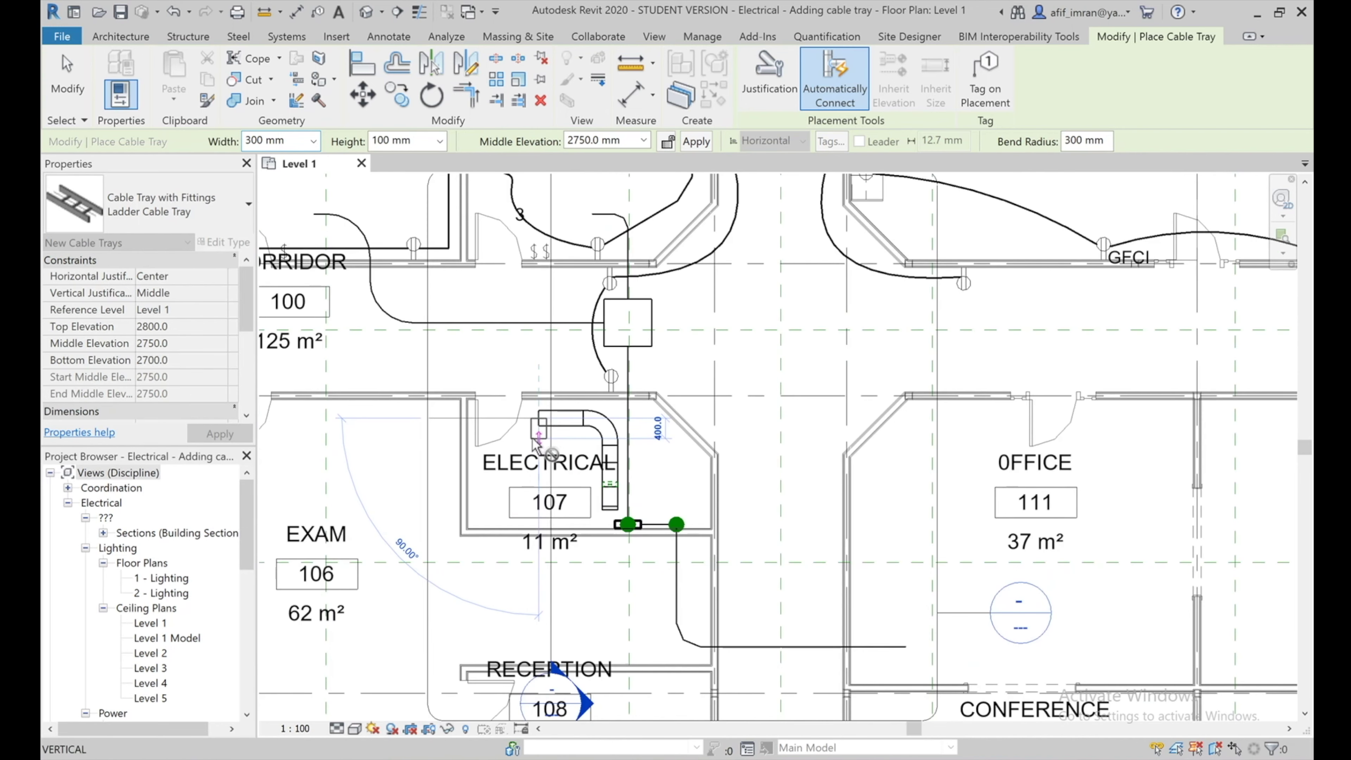
click(538, 418)
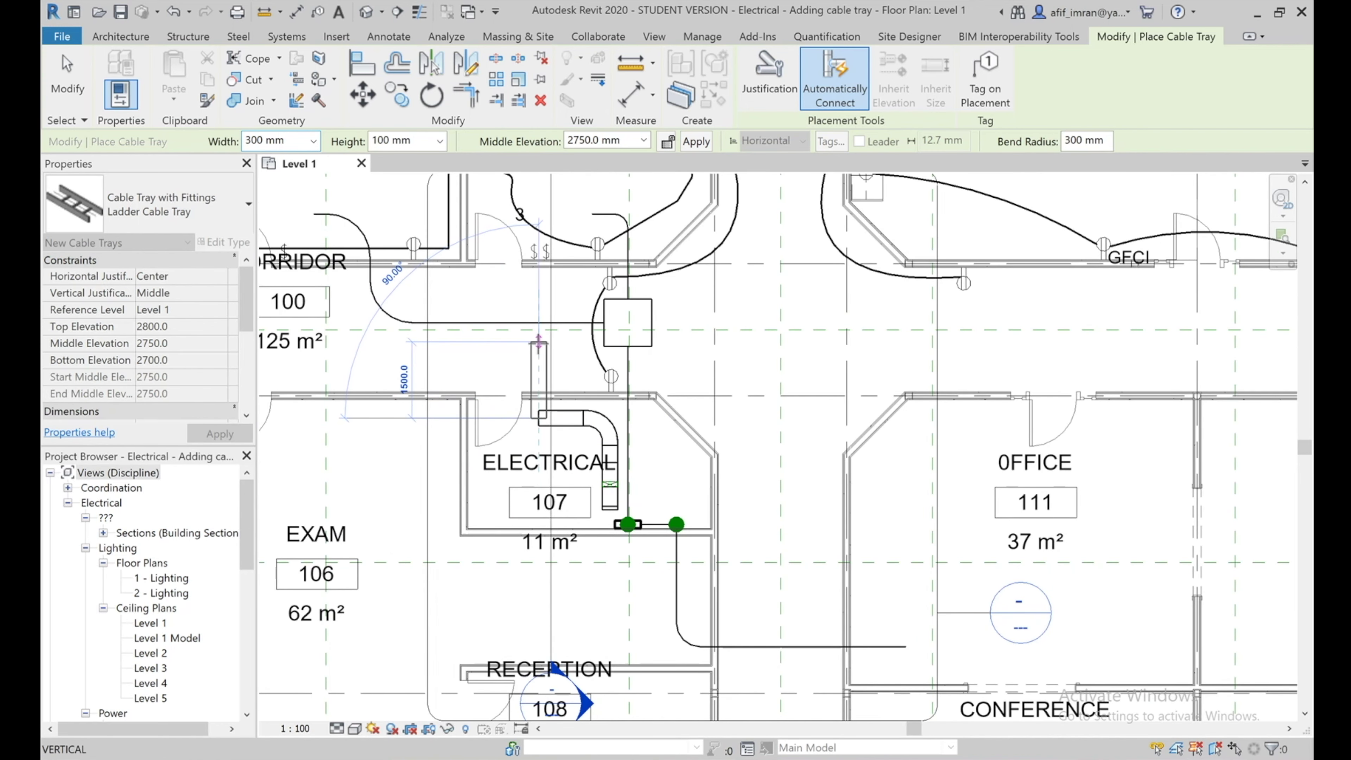
scroll(539, 335, up, 1)
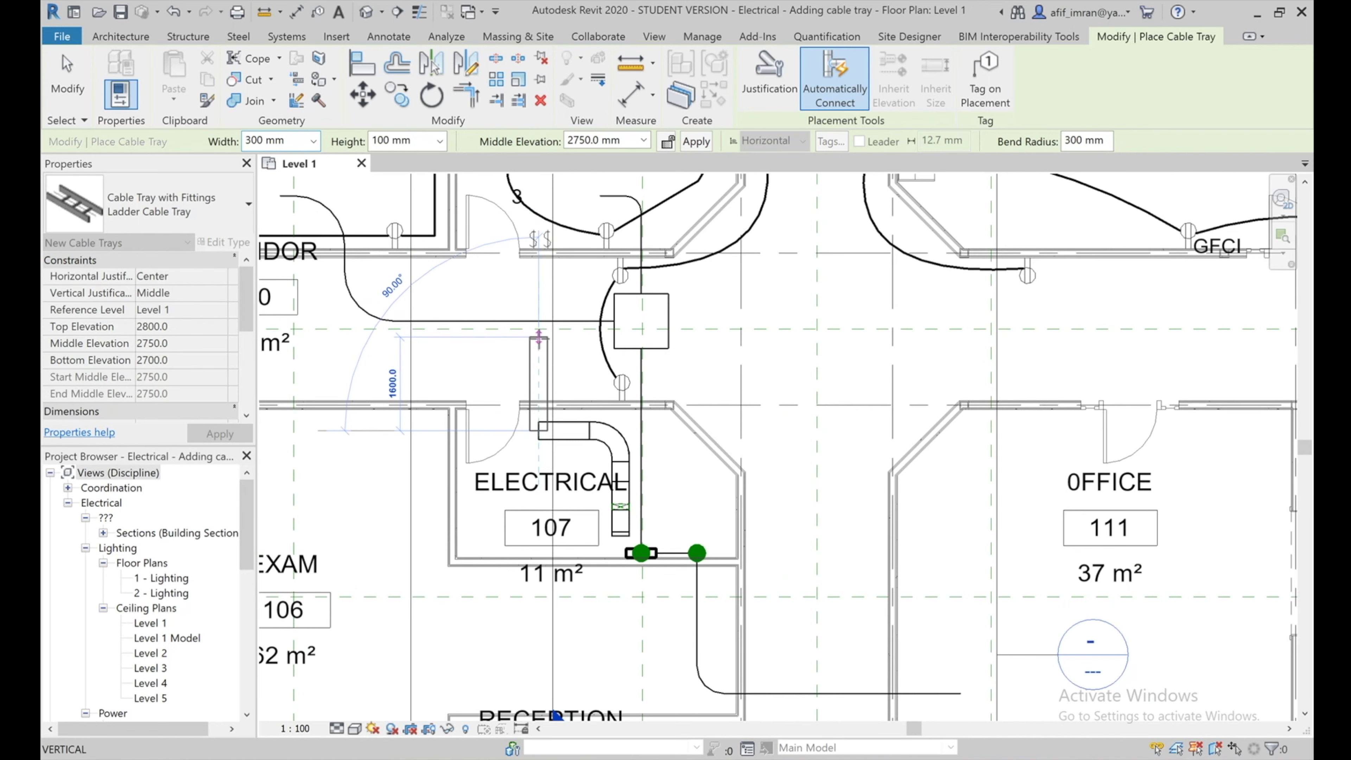
click(536, 347)
key(Escape)
key(Escape)
scroll(571, 509, down, 5)
click(574, 509)
Move Section 1 through Exam 106 and extend it north across the corridor, then open its view
mouse_move(574, 509)
mouse_down()
mouse_move(534, 362)
mouse_move(536, 412)
mouse_move(508, 423)
mouse_up()
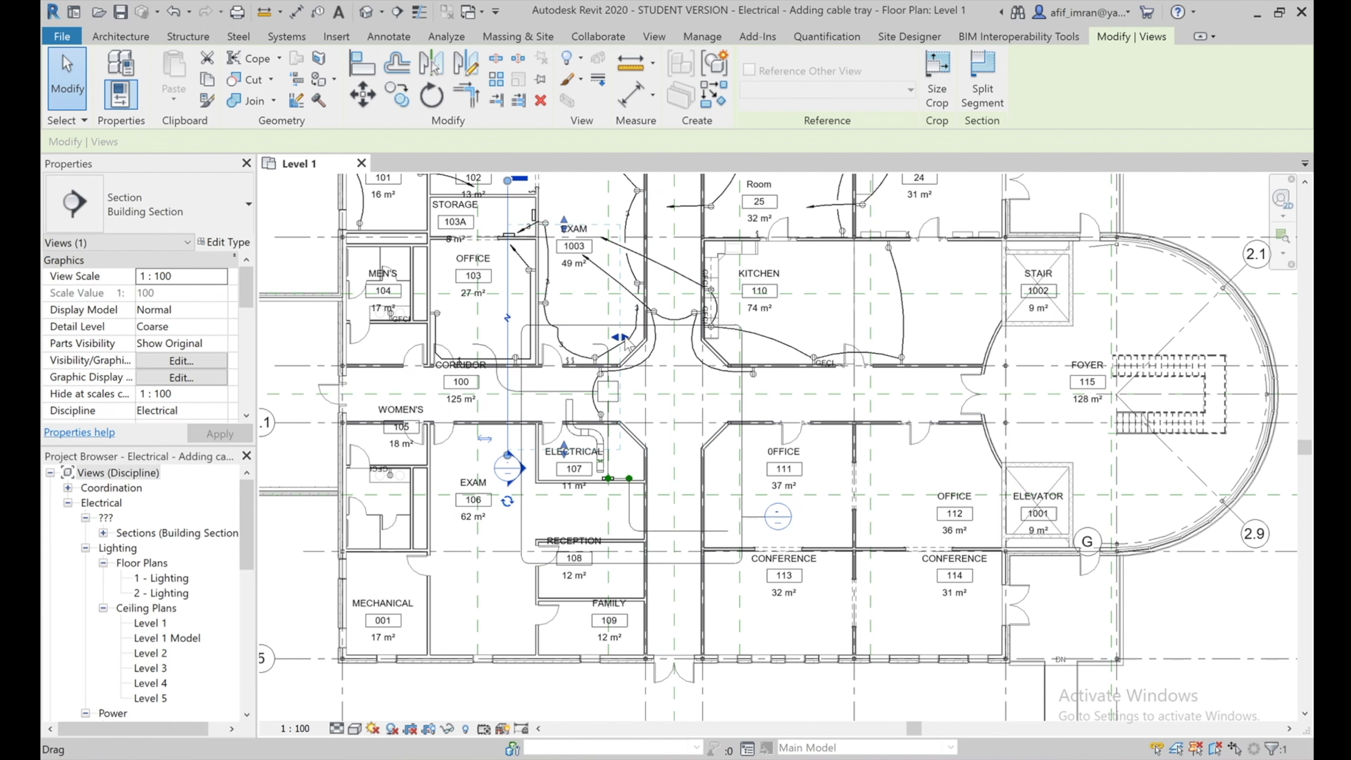
drag(627, 343, 633, 342)
scroll(585, 453, down, 2)
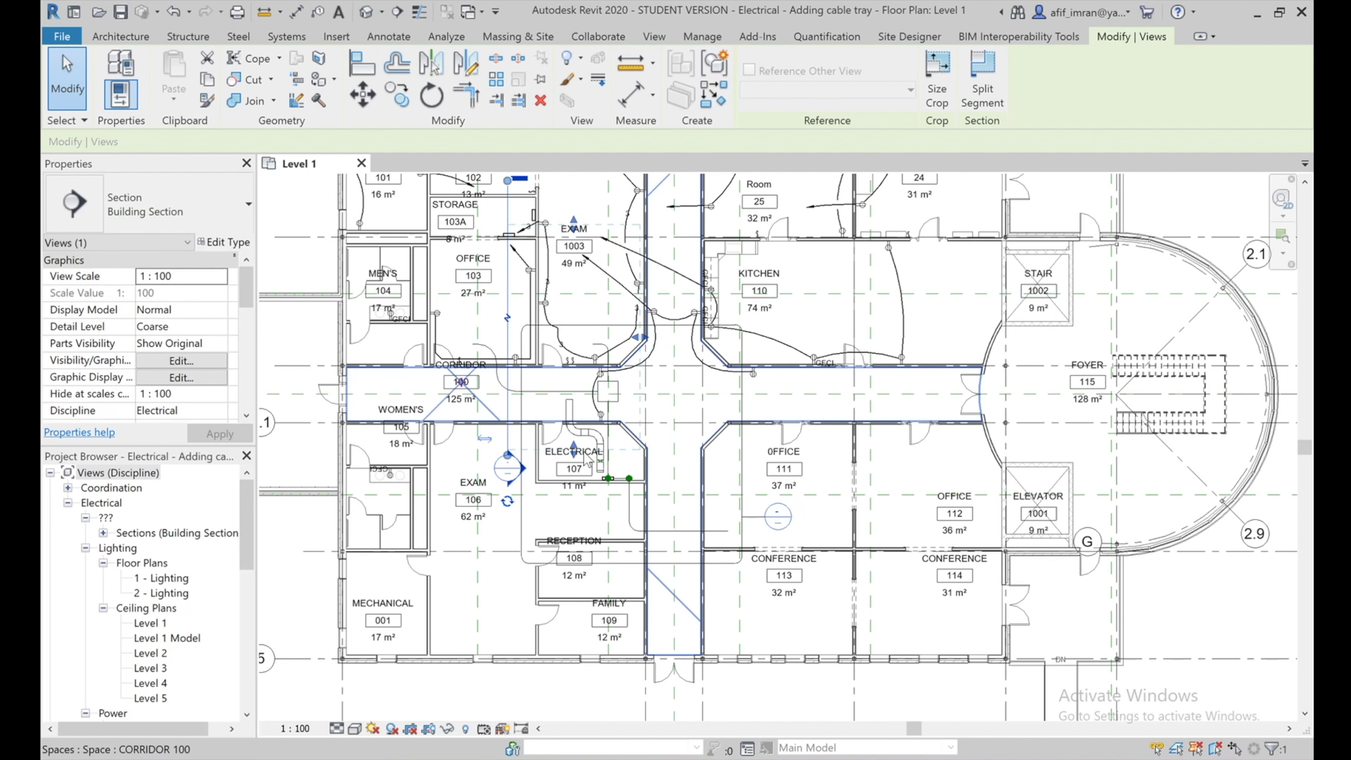
drag(576, 281, 578, 233)
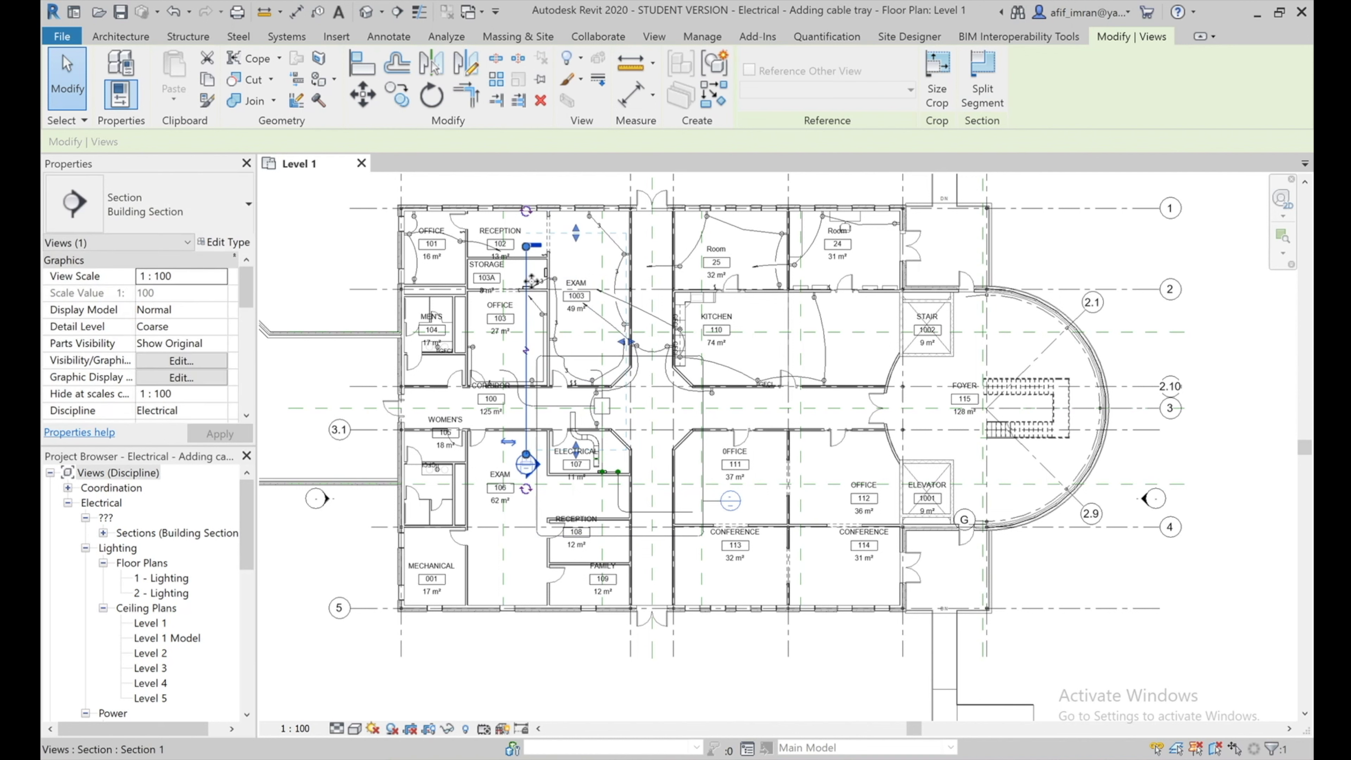
scroll(524, 453, up, 2)
scroll(524, 452, up, 2)
click(66, 101)
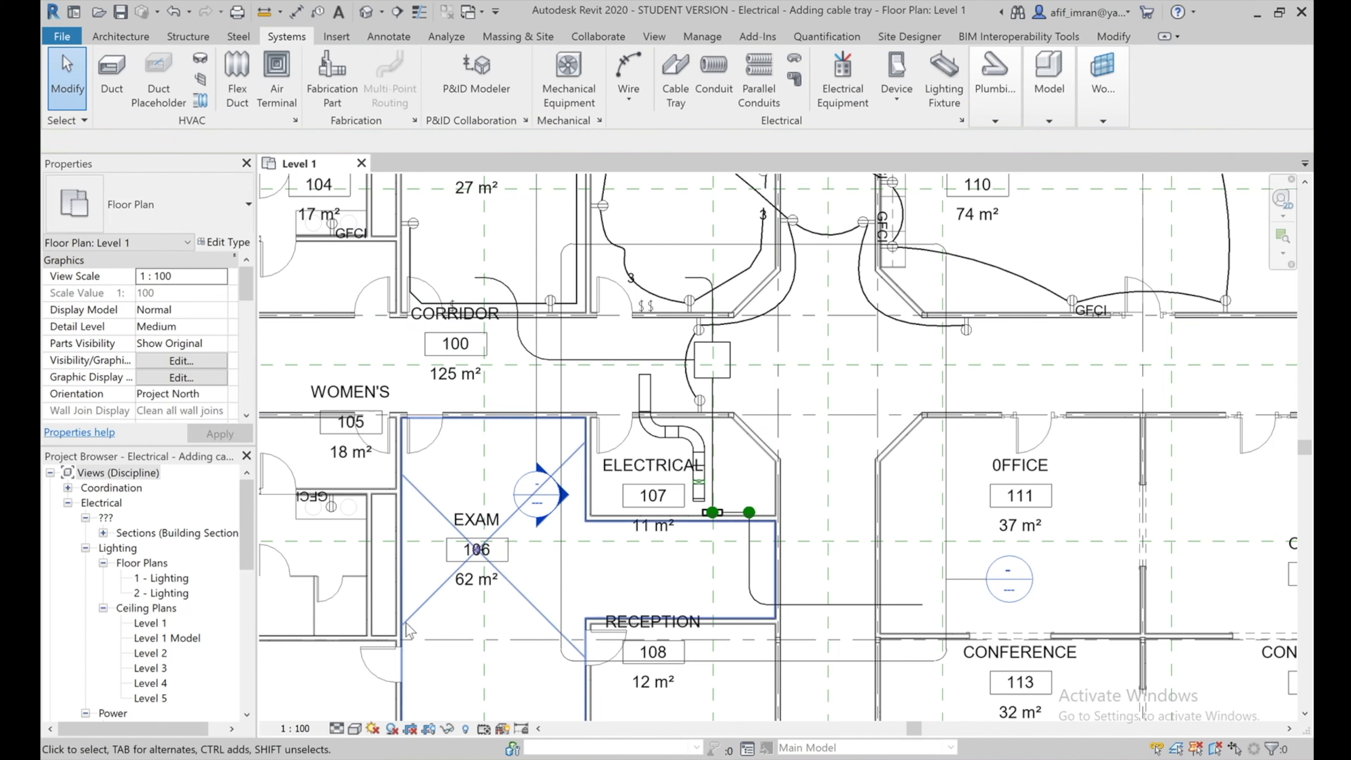
scroll(542, 484, down, 1)
scroll(553, 505, up, 2)
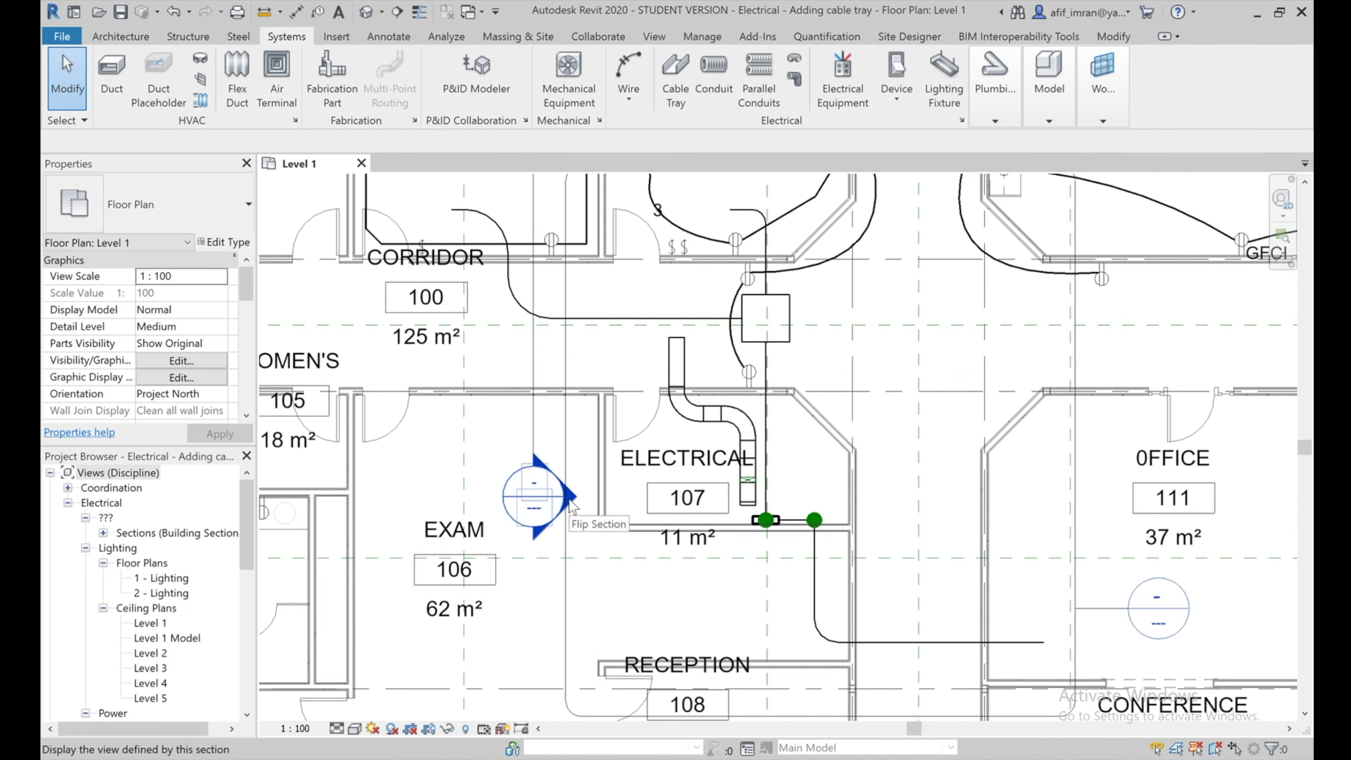
double_click(567, 496)
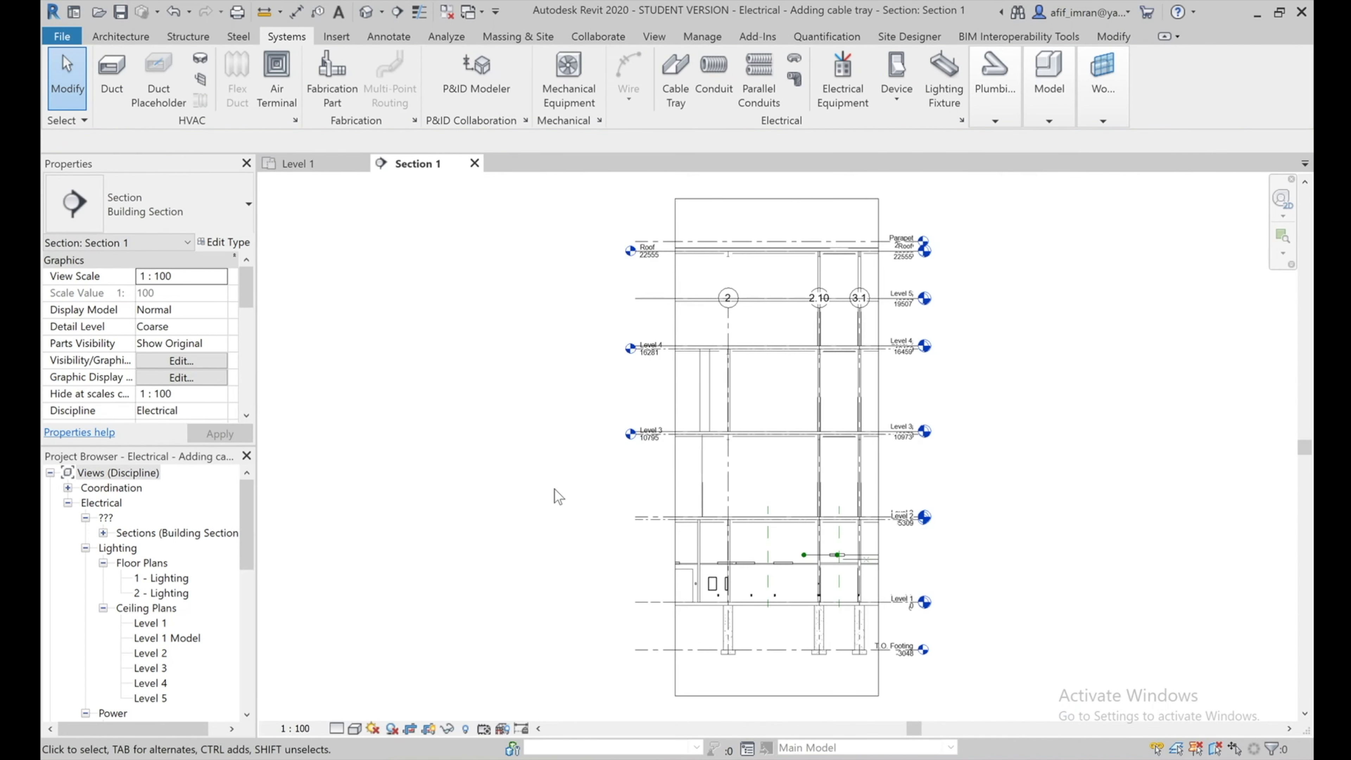
Zoom into Section 1, switch it to Fine detail level, and select the lower tray segment
scroll(808, 598, up, 1)
scroll(806, 585, up, 1)
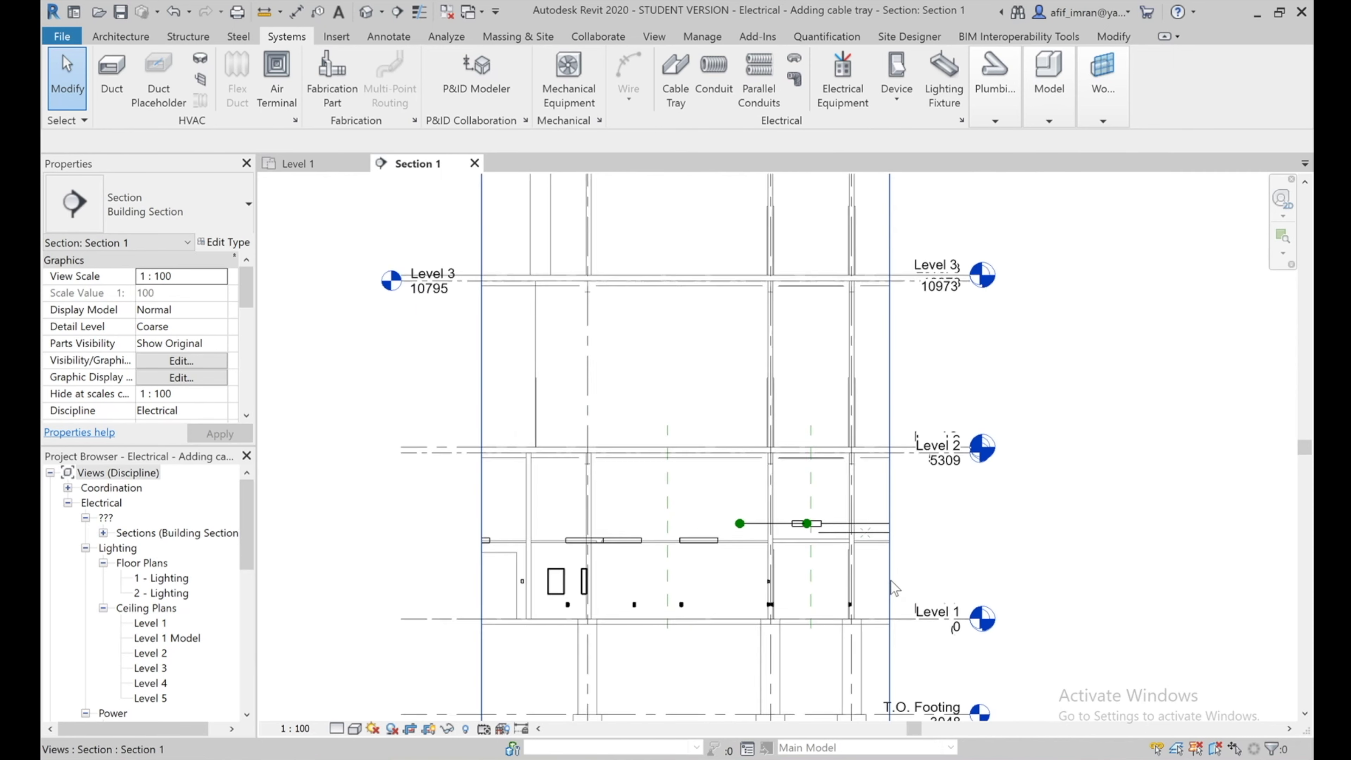
scroll(593, 617, up, 1)
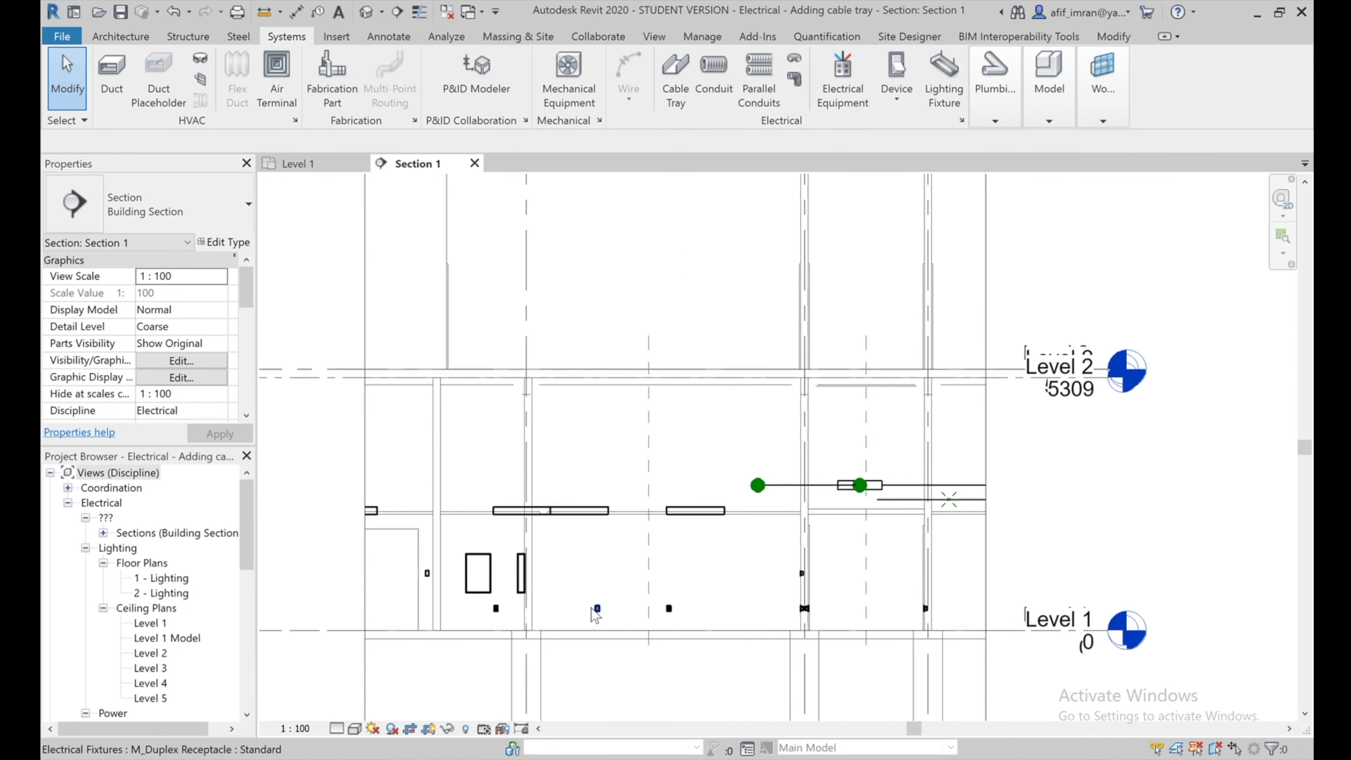
scroll(593, 617, up, 1)
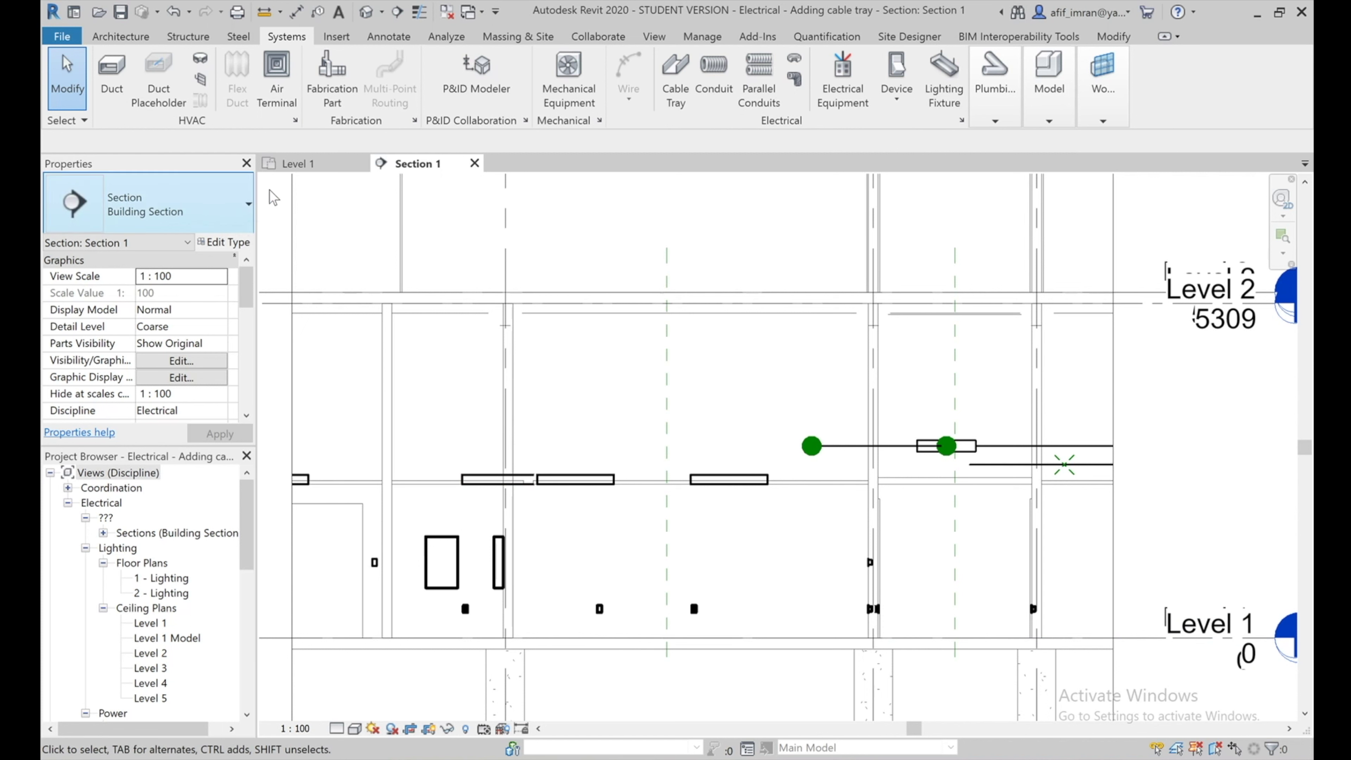
click(337, 727)
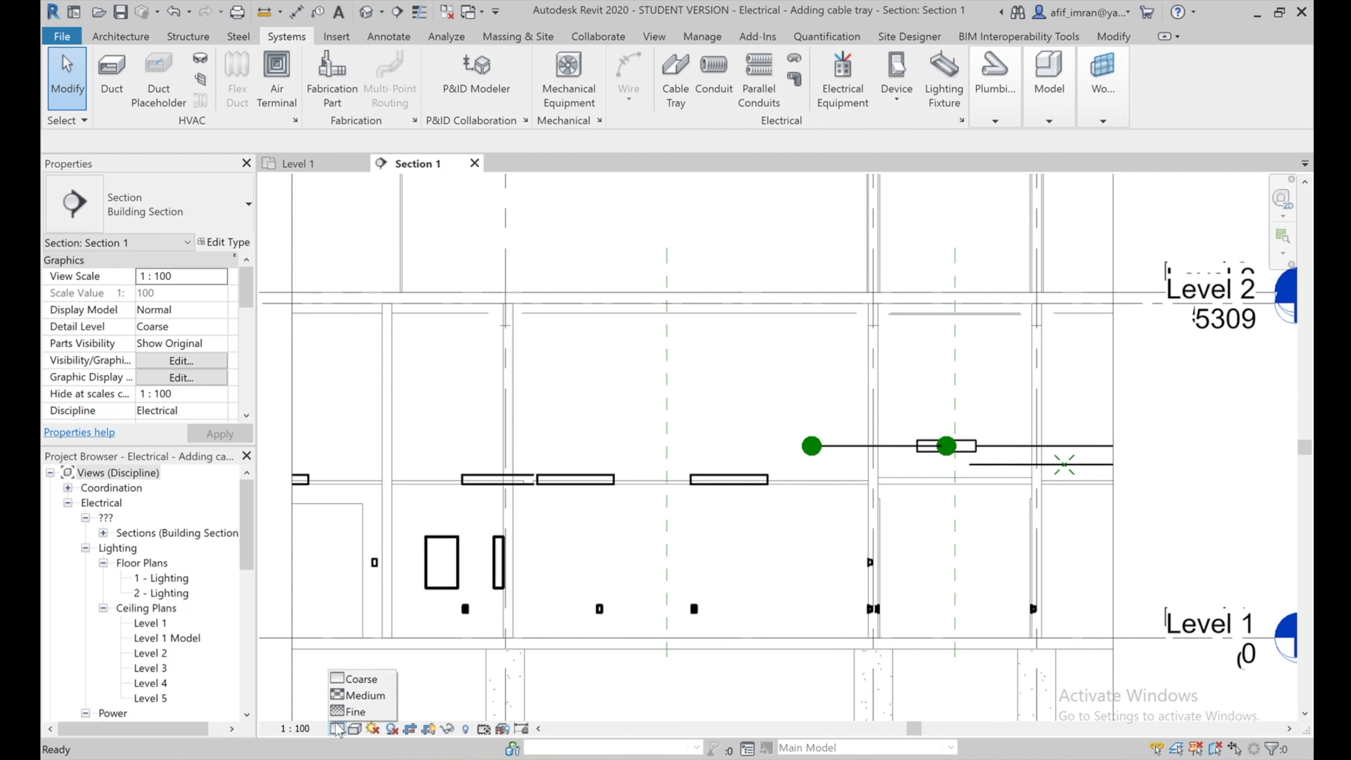
click(362, 710)
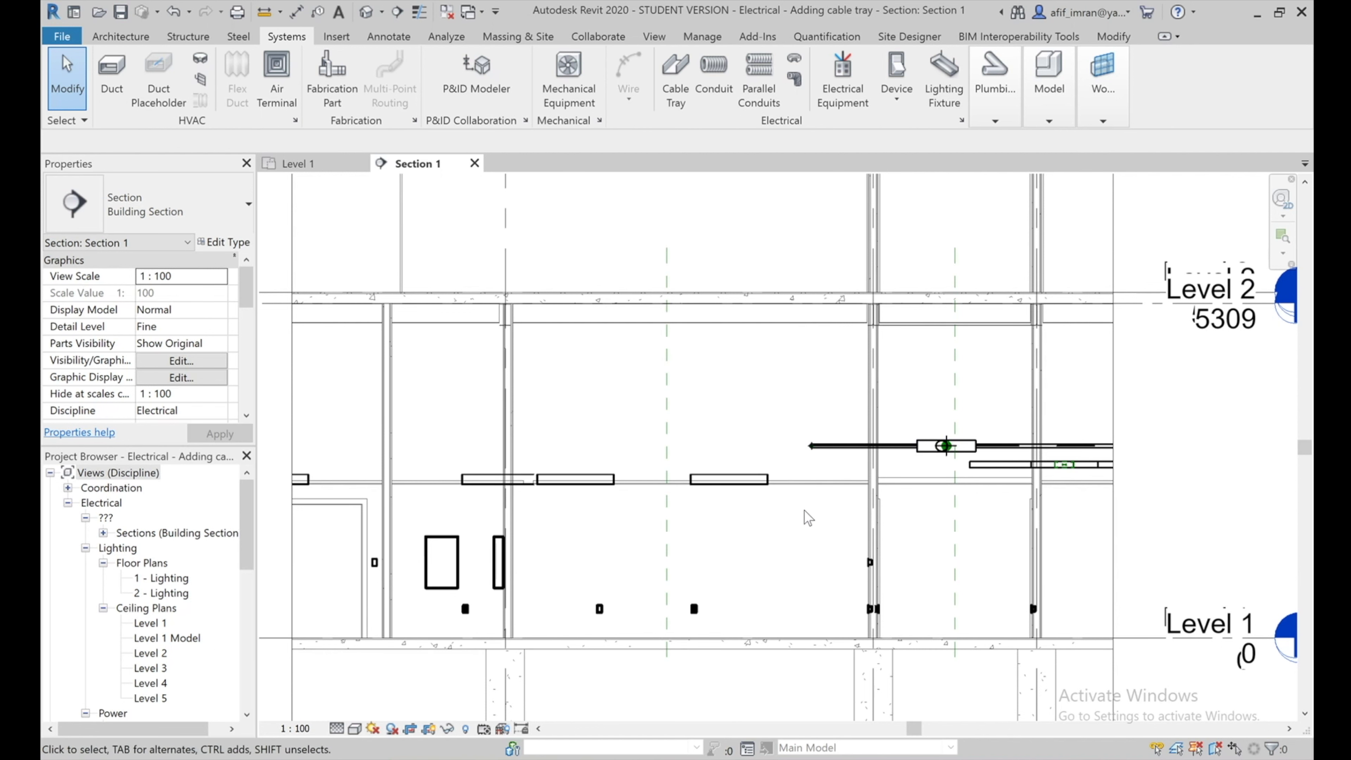
scroll(982, 463, up, 2)
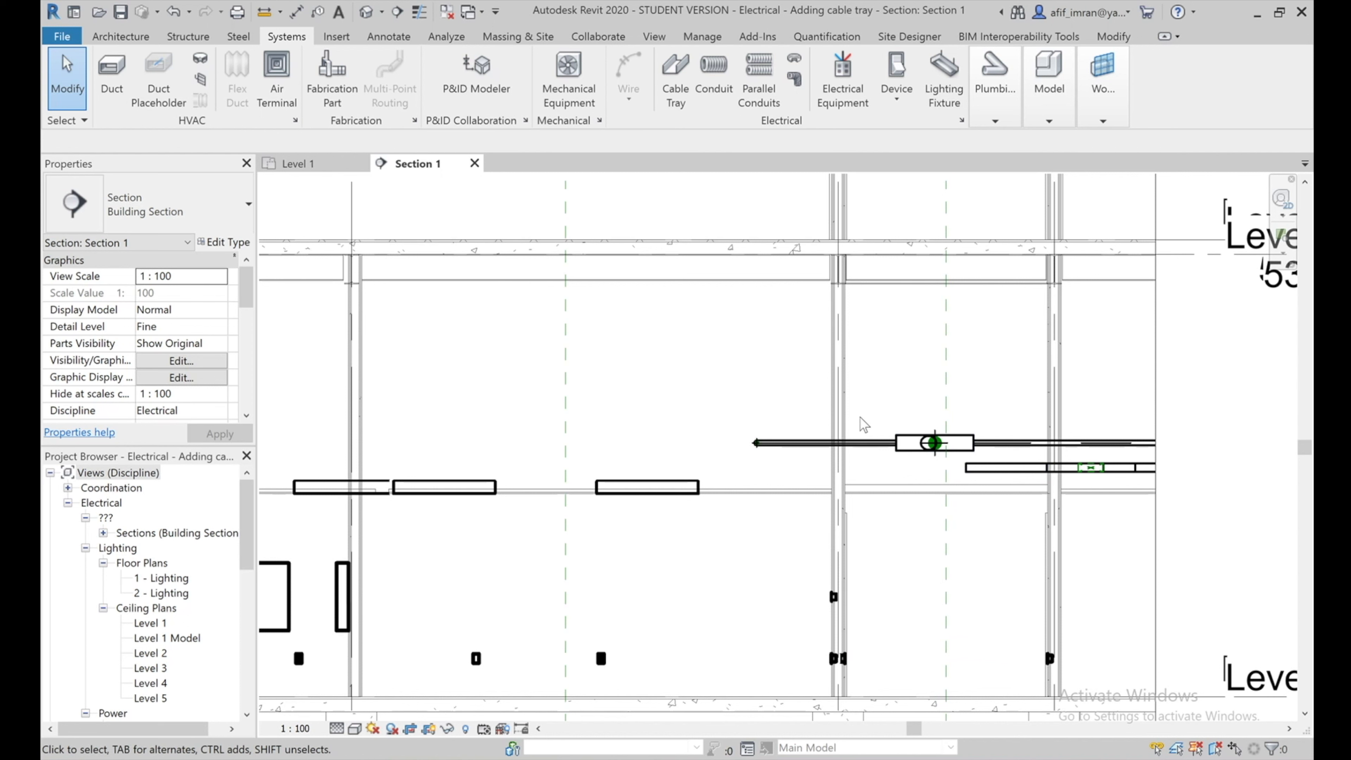
click(976, 468)
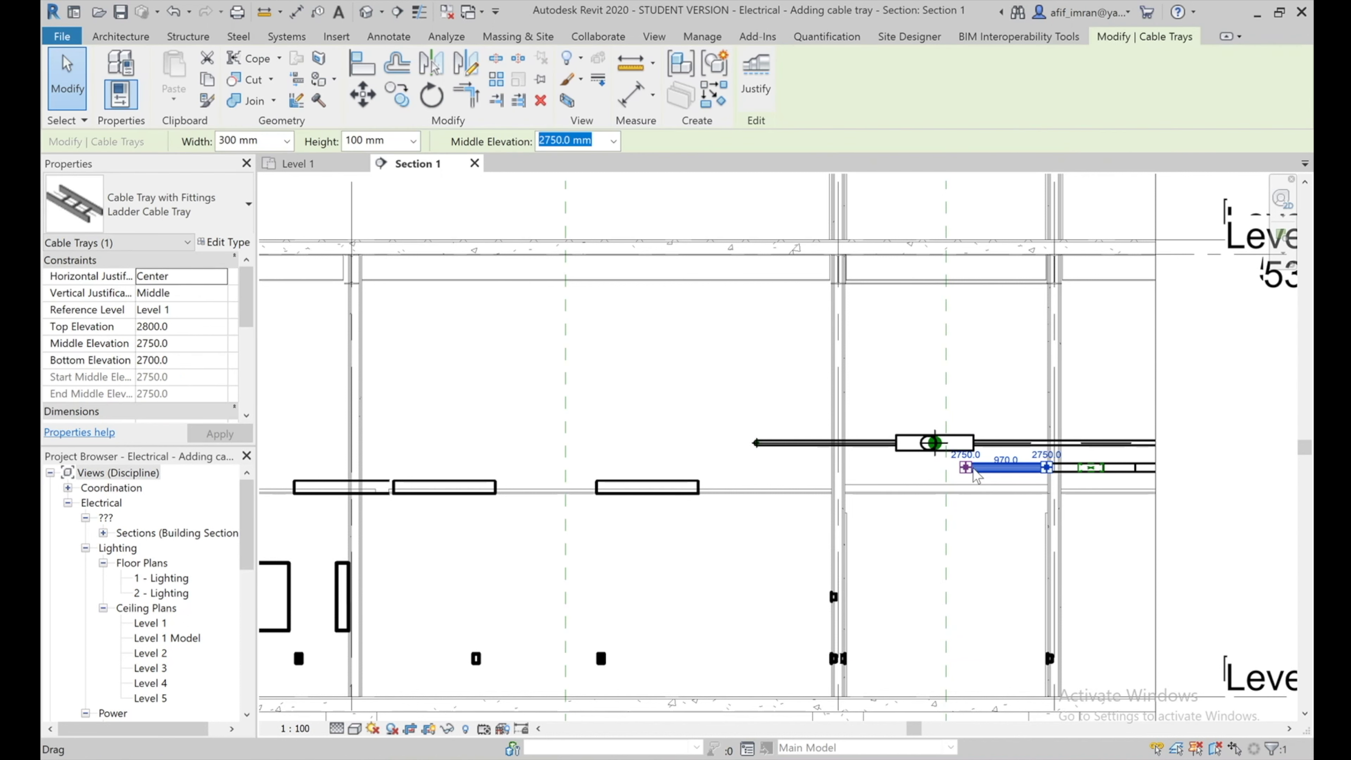
Lengthen the lower tray leftward and continue it with sloped and horizontal segments ending at 2964.6 mm
drag(966, 469, 956, 467)
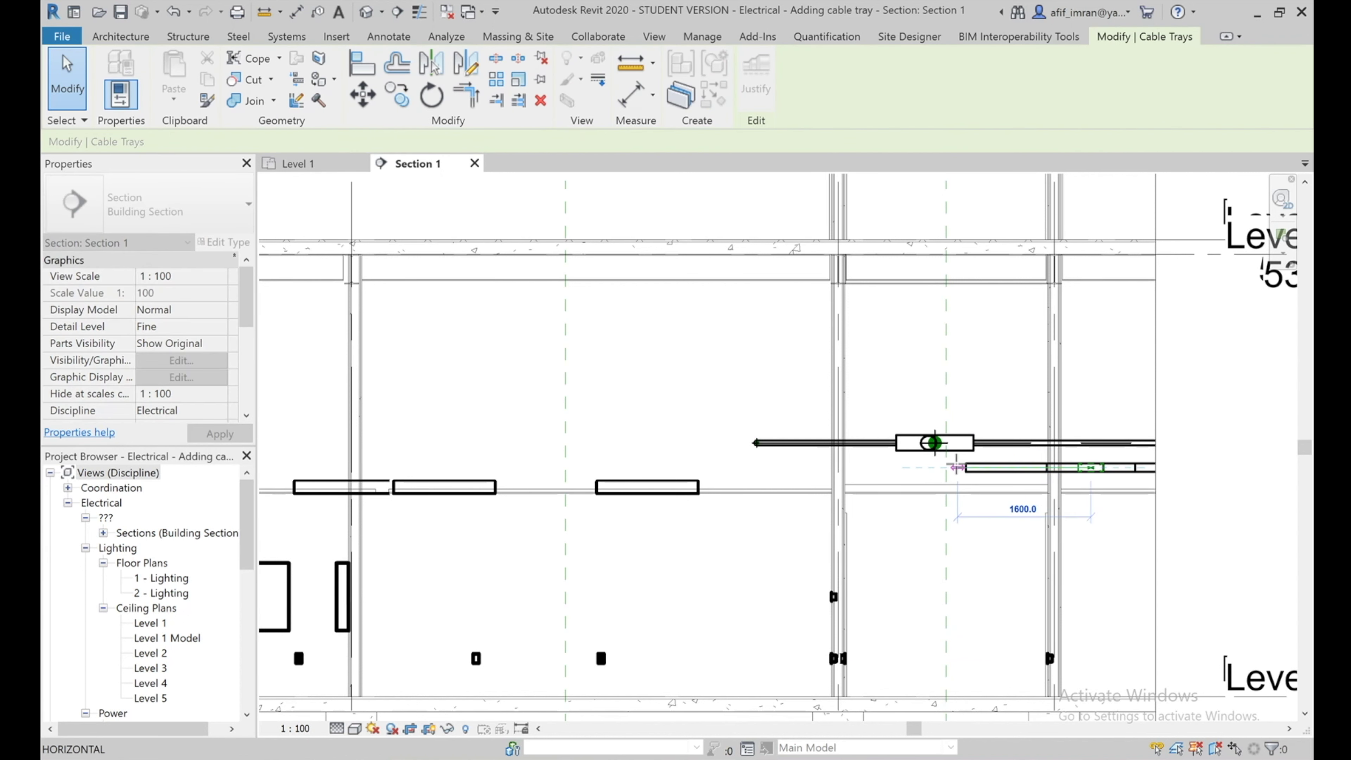
mouse_move(863, 457)
mouse_down()
mouse_move(761, 469)
mouse_move(874, 467)
mouse_up()
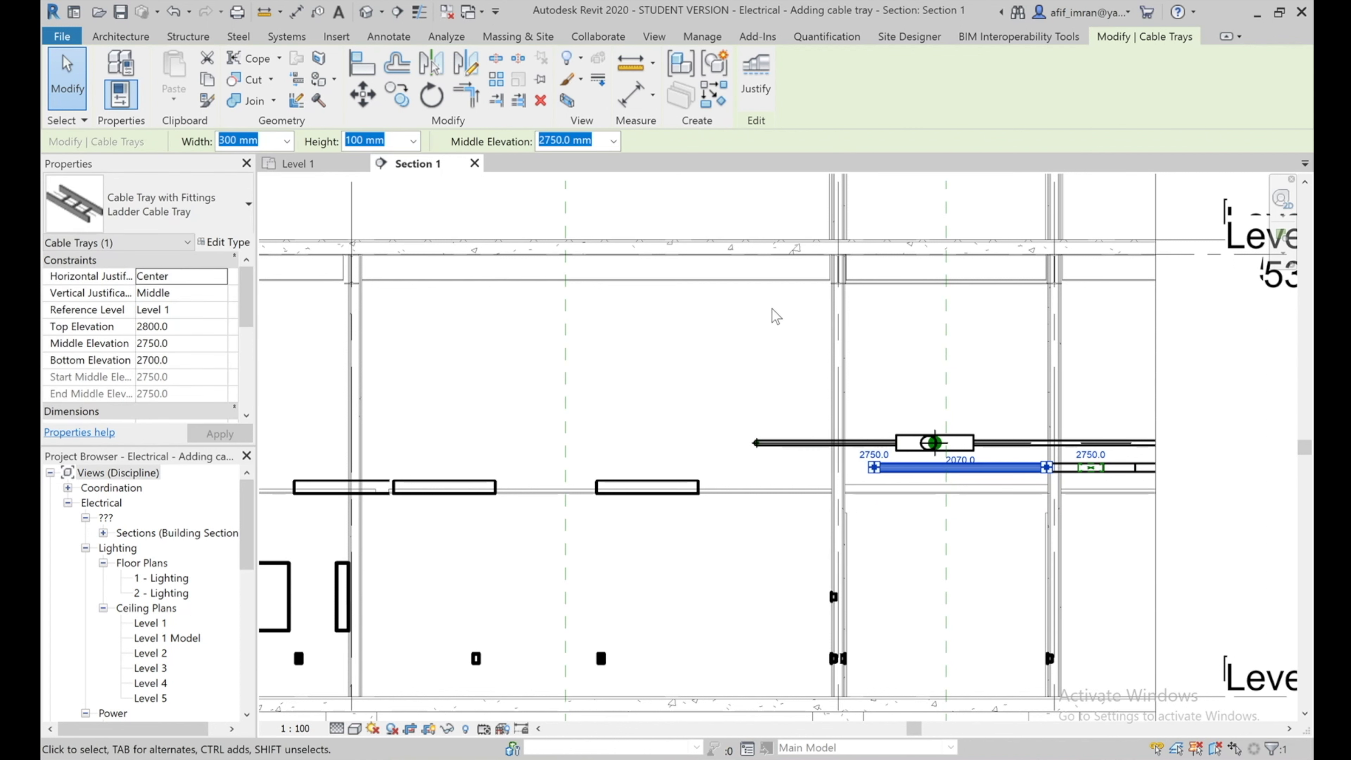
right_click(873, 470)
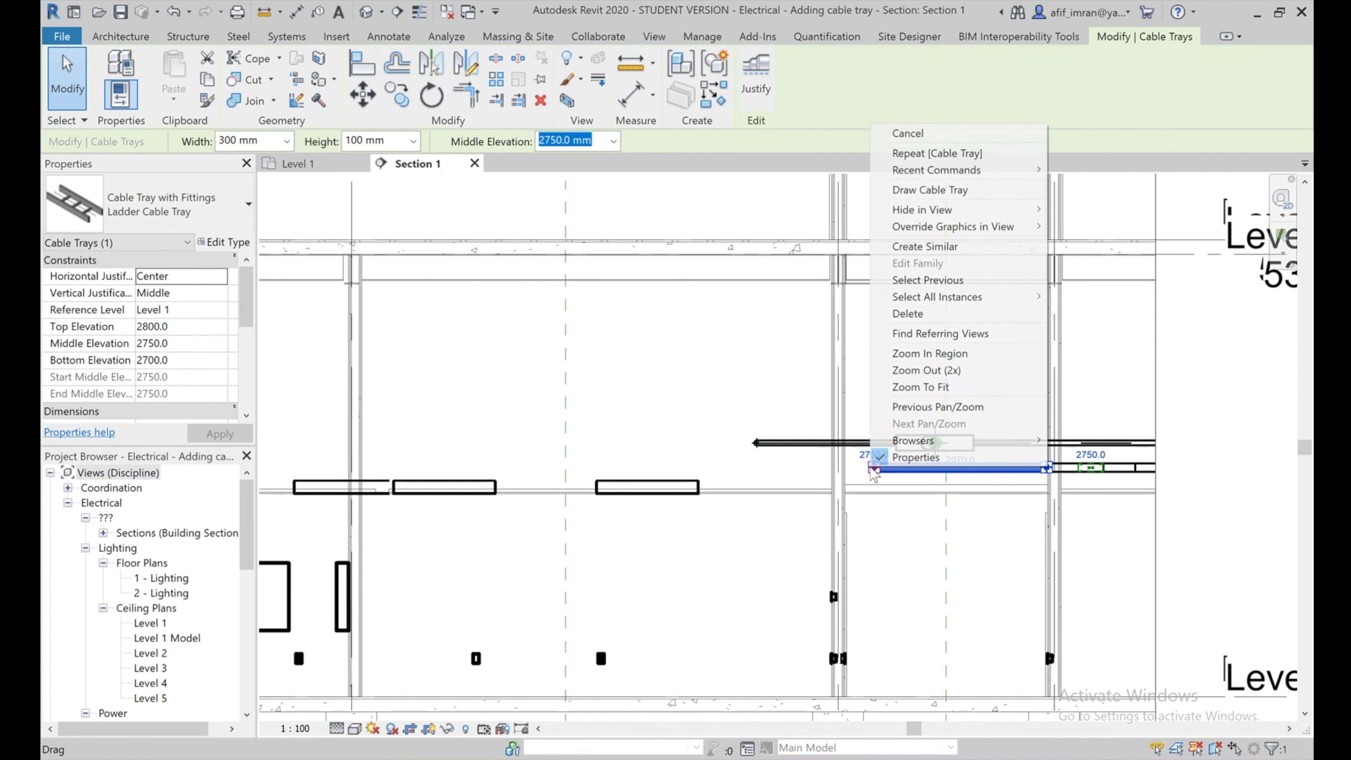
click(910, 190)
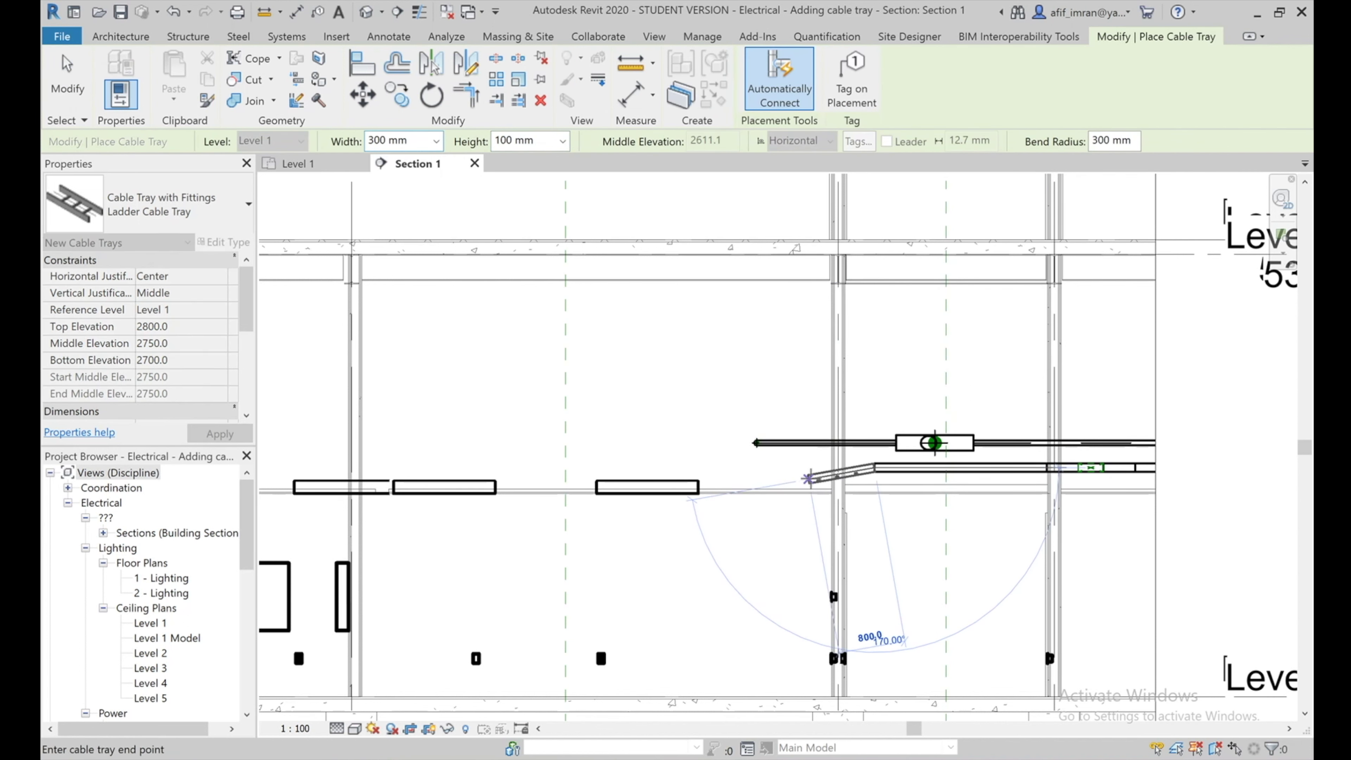
click(808, 478)
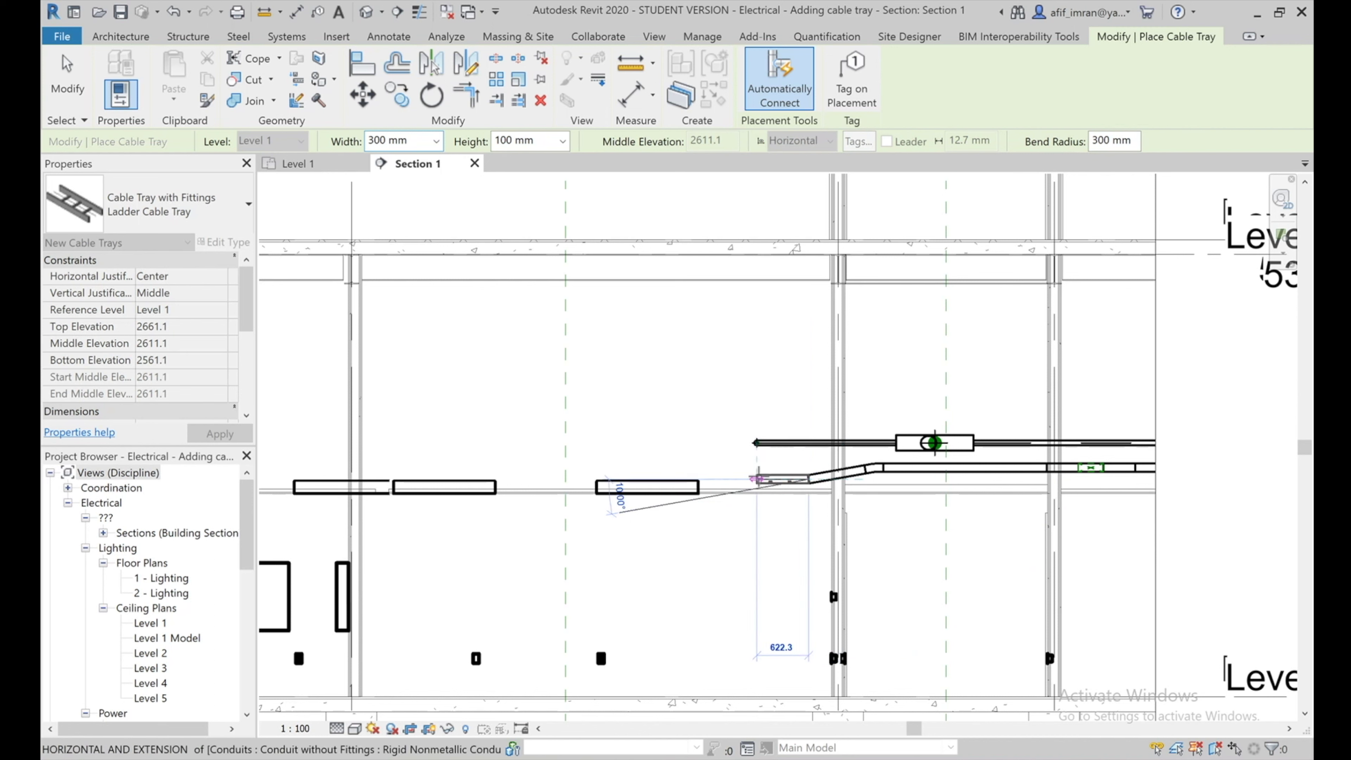
click(726, 478)
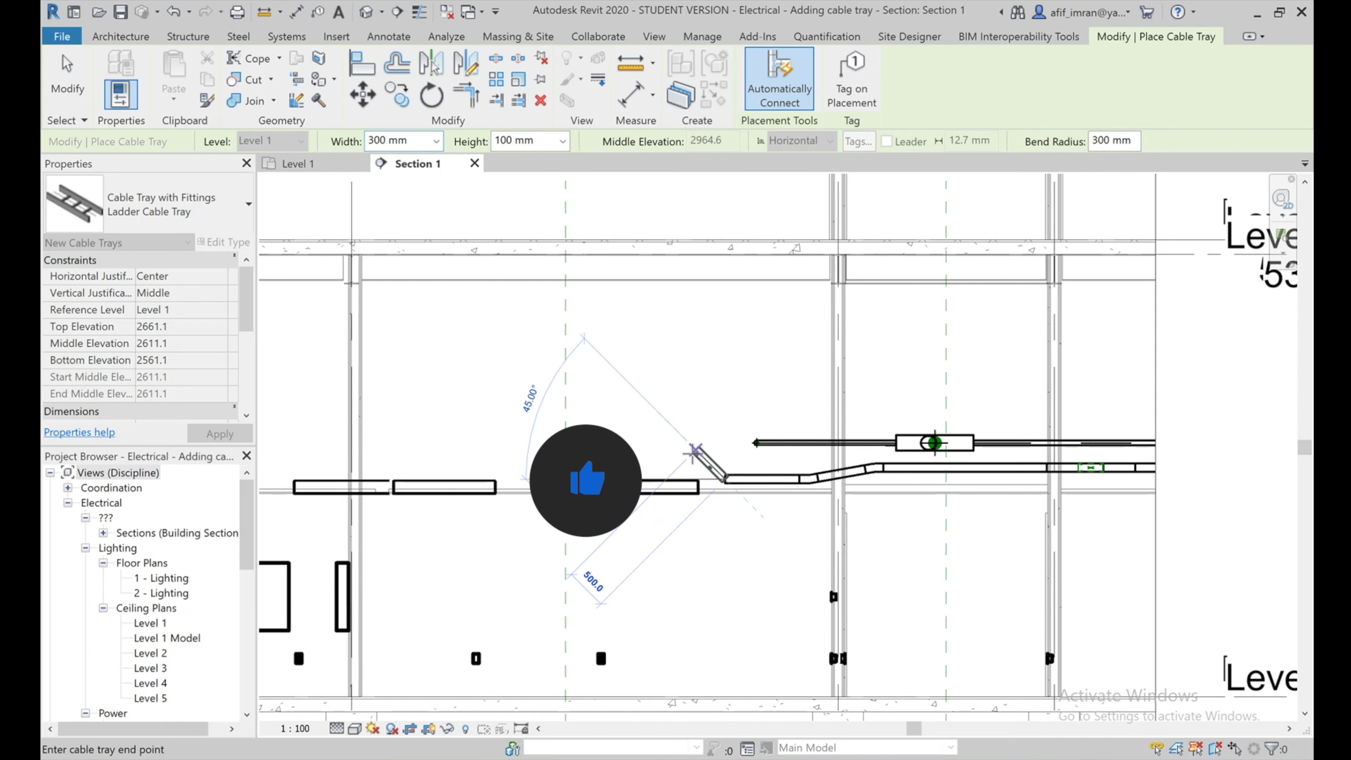
click(691, 451)
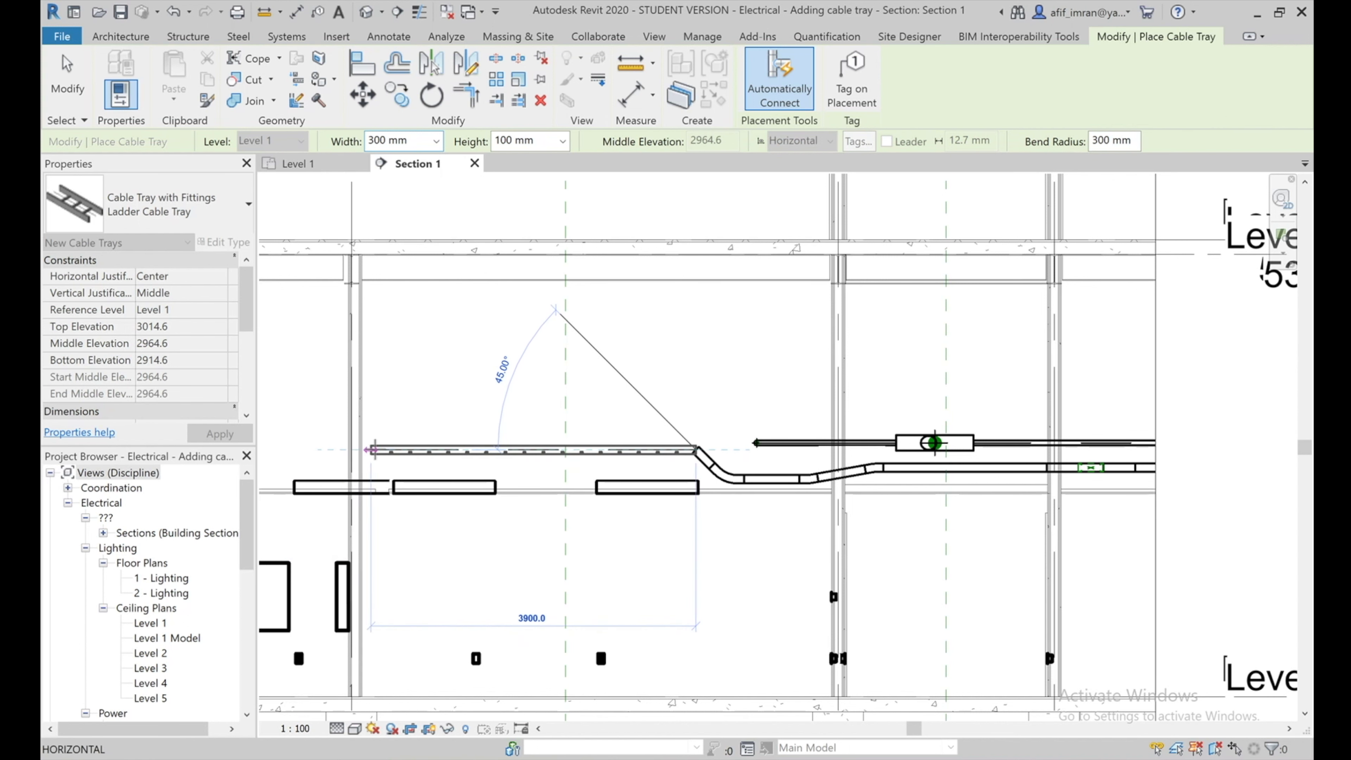
scroll(493, 446, down, 1)
scroll(494, 446, down, 1)
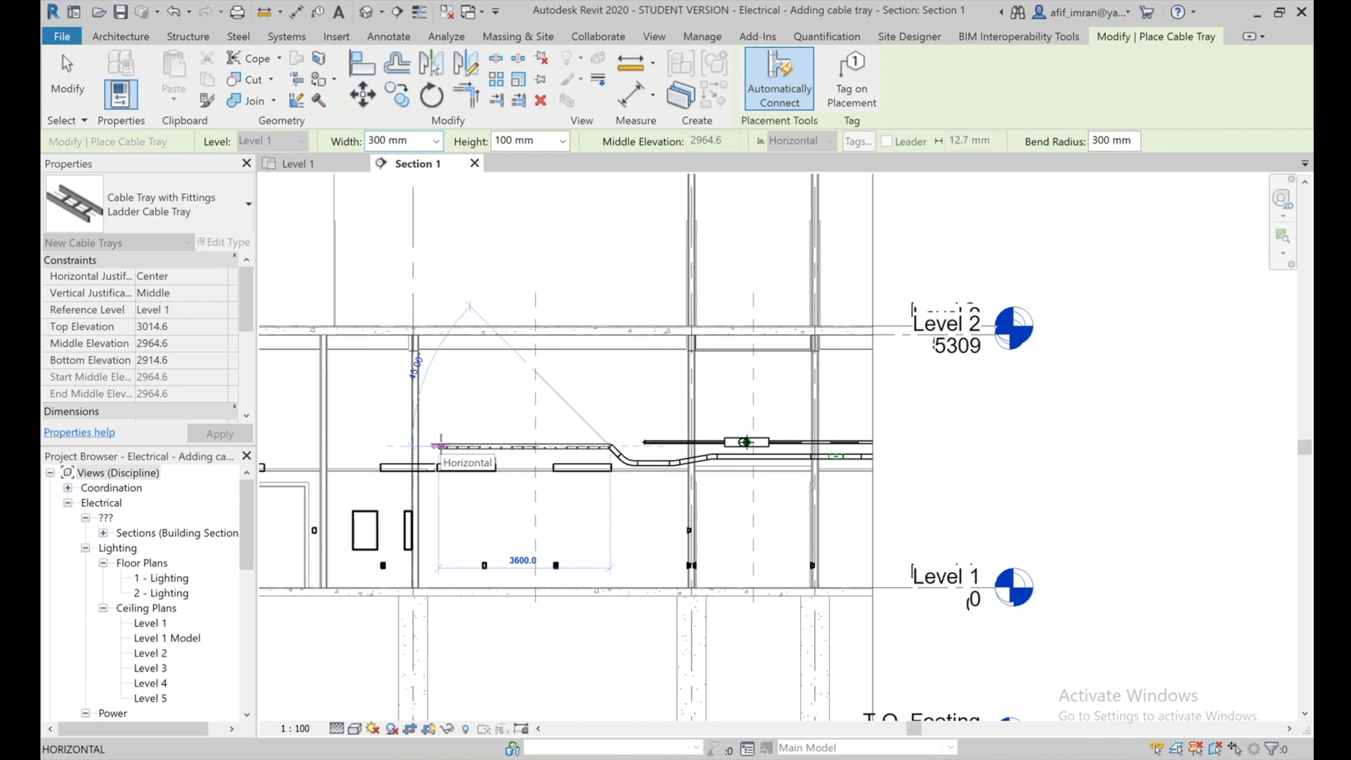
click(434, 446)
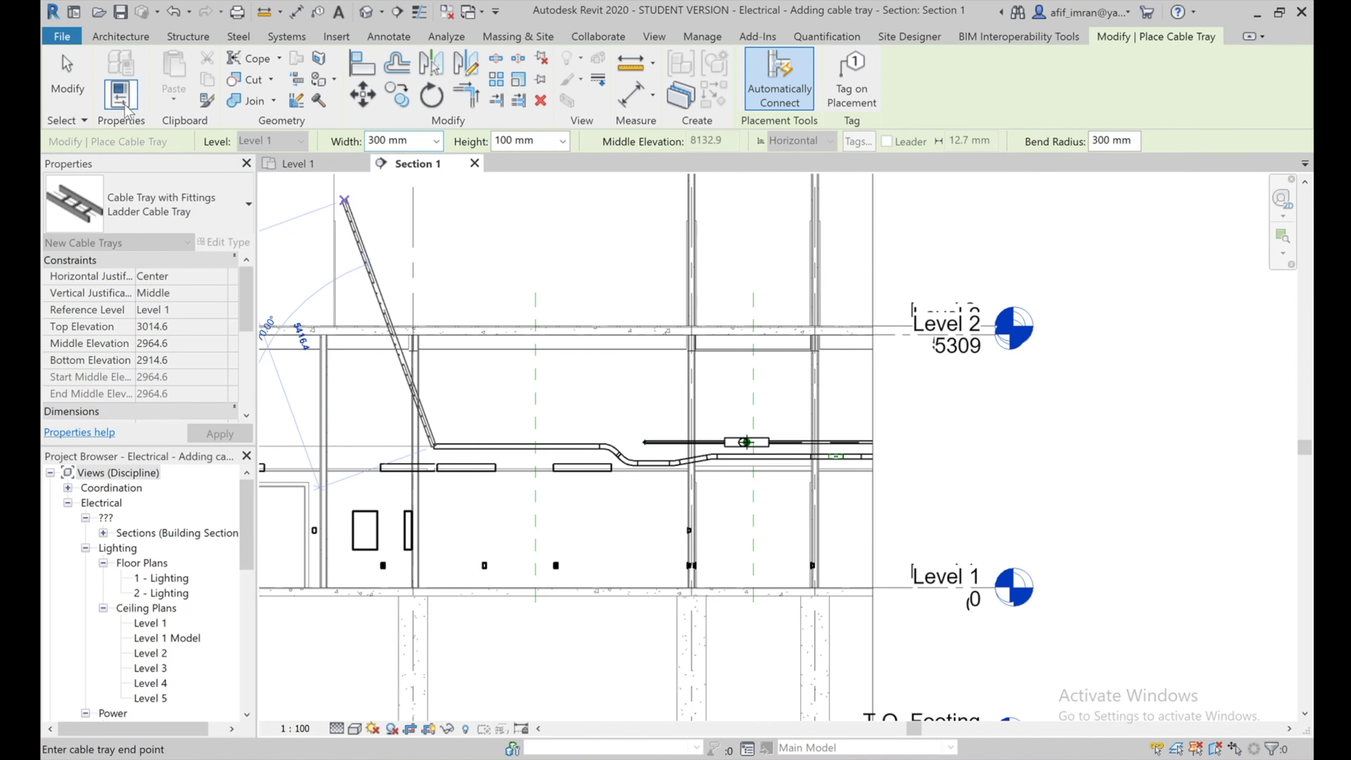
click(67, 77)
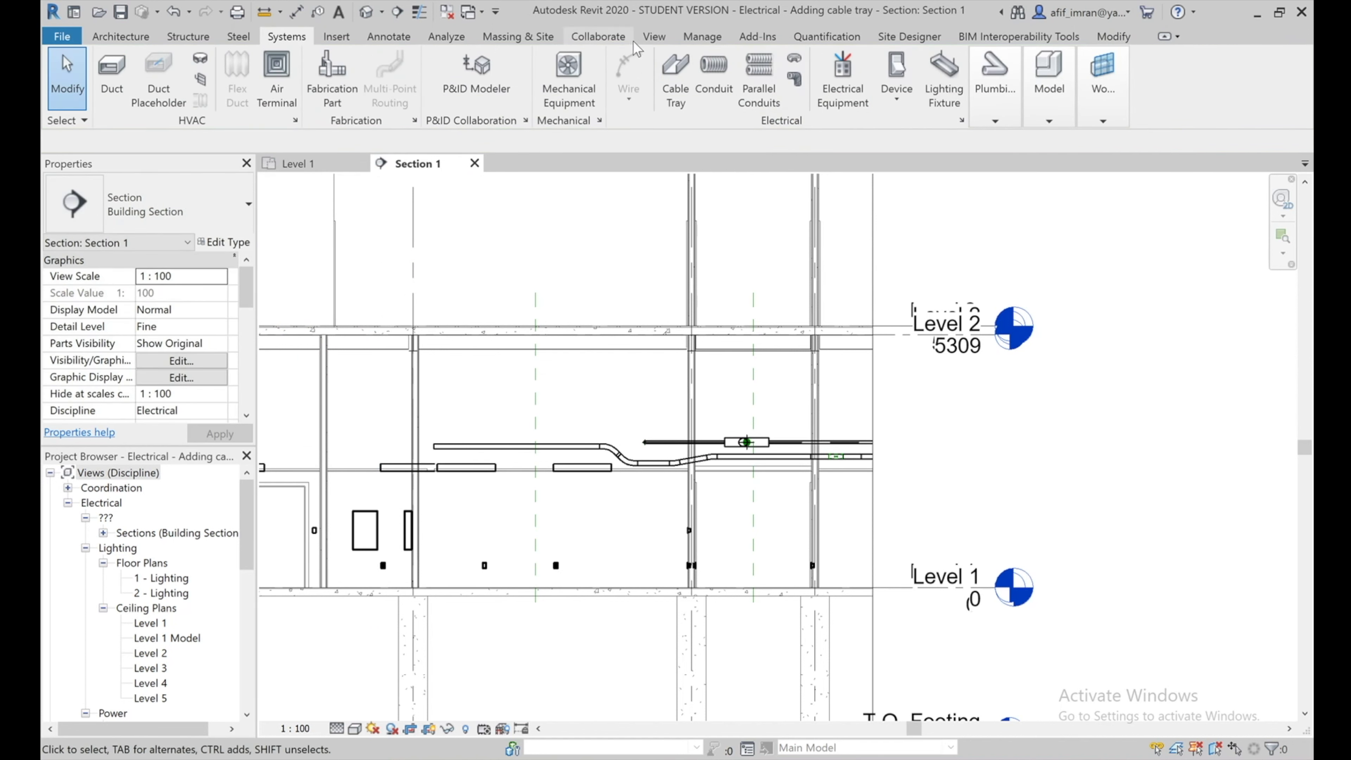
Tag the CORRIDOR 100, OFFICE 103 and STORAGE 103A spaces, then return to the Level 1 plan
click(446, 36)
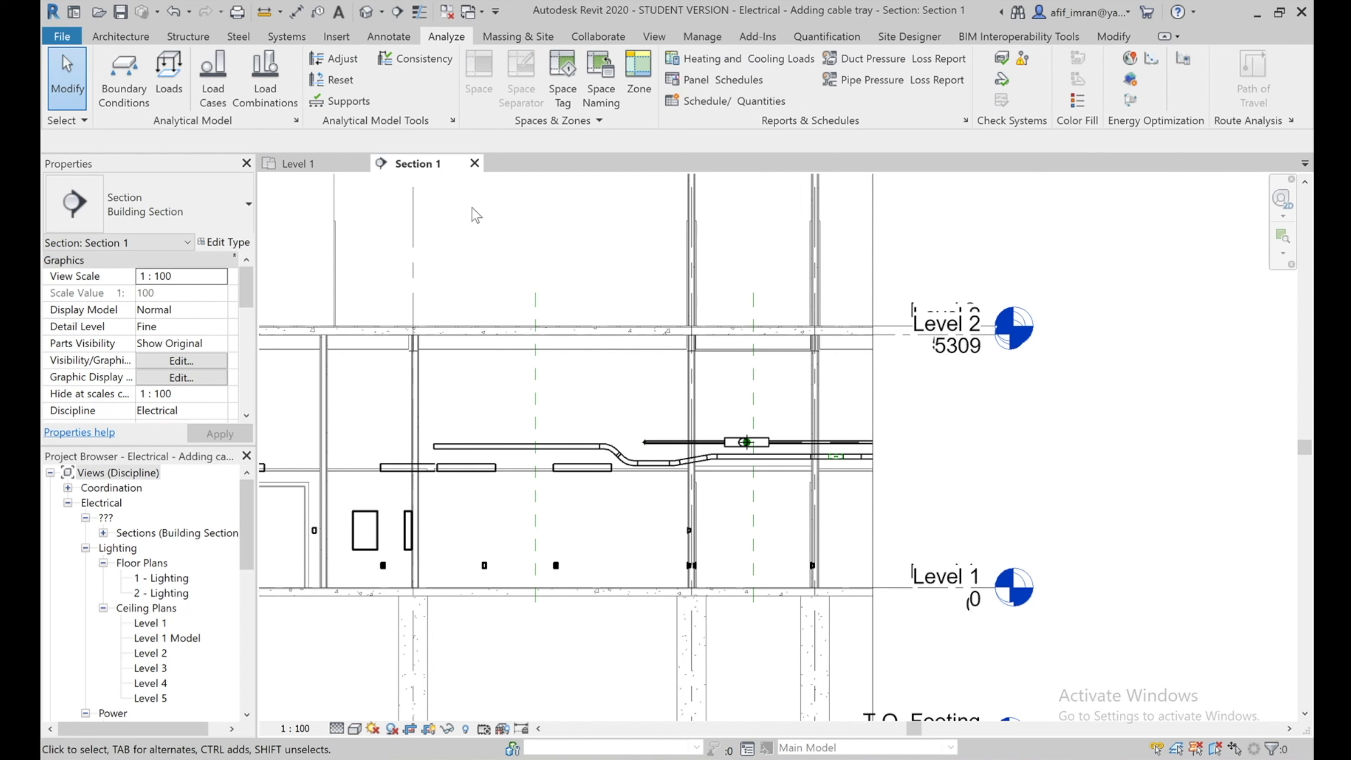
click(564, 74)
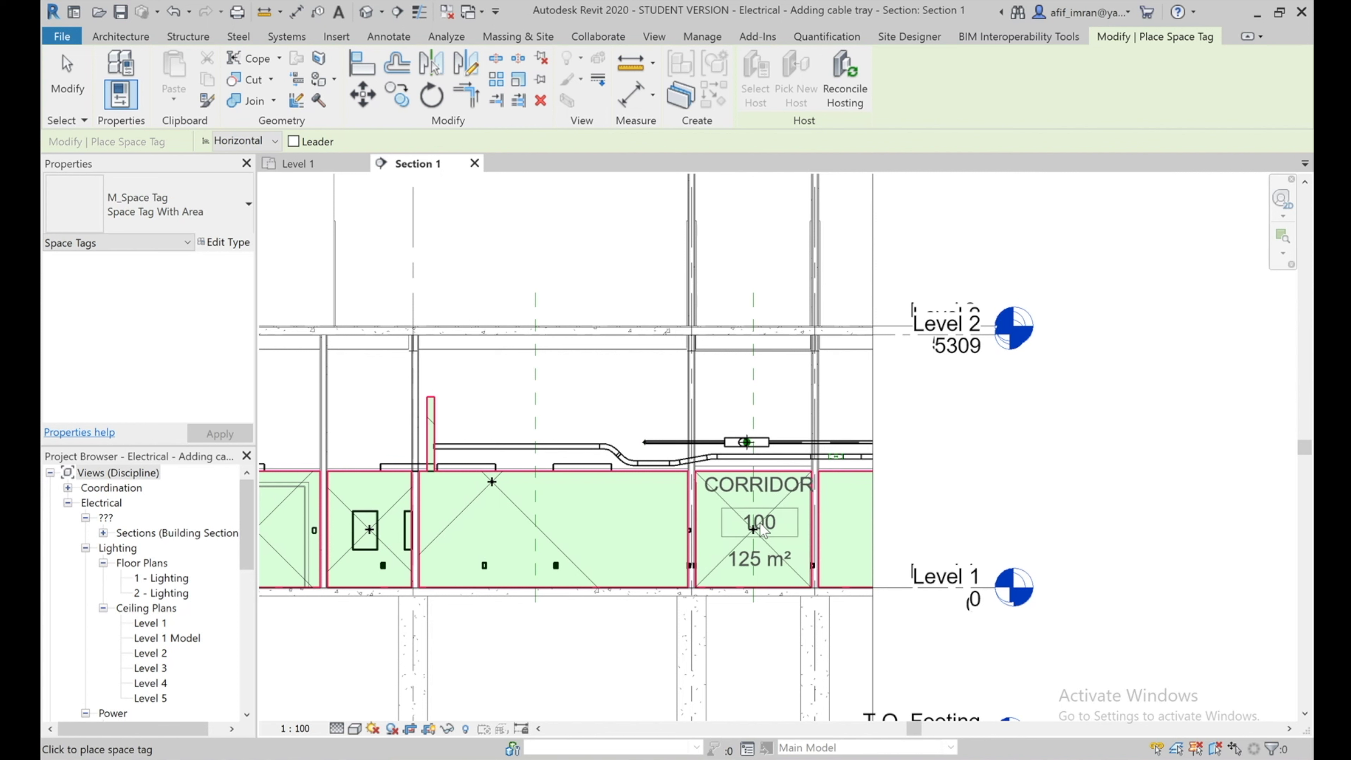
click(758, 534)
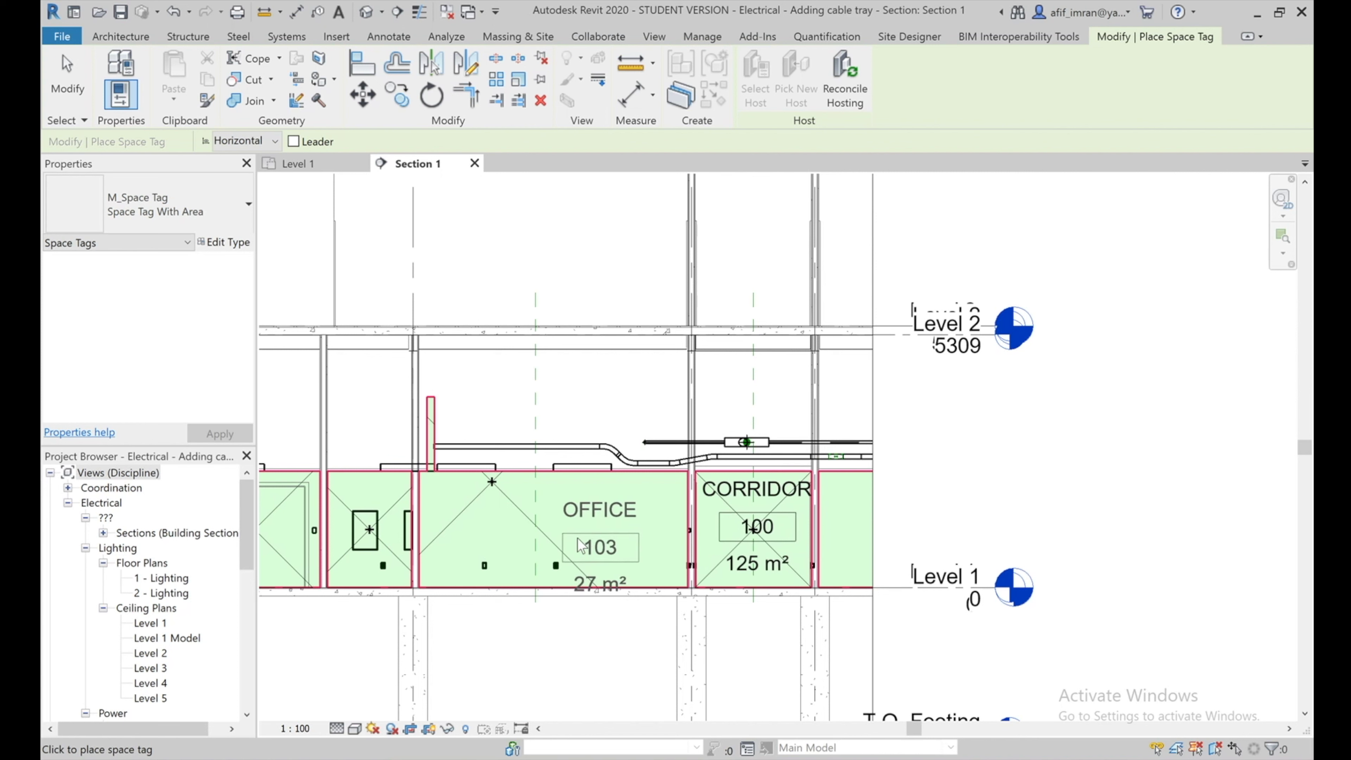
click(552, 532)
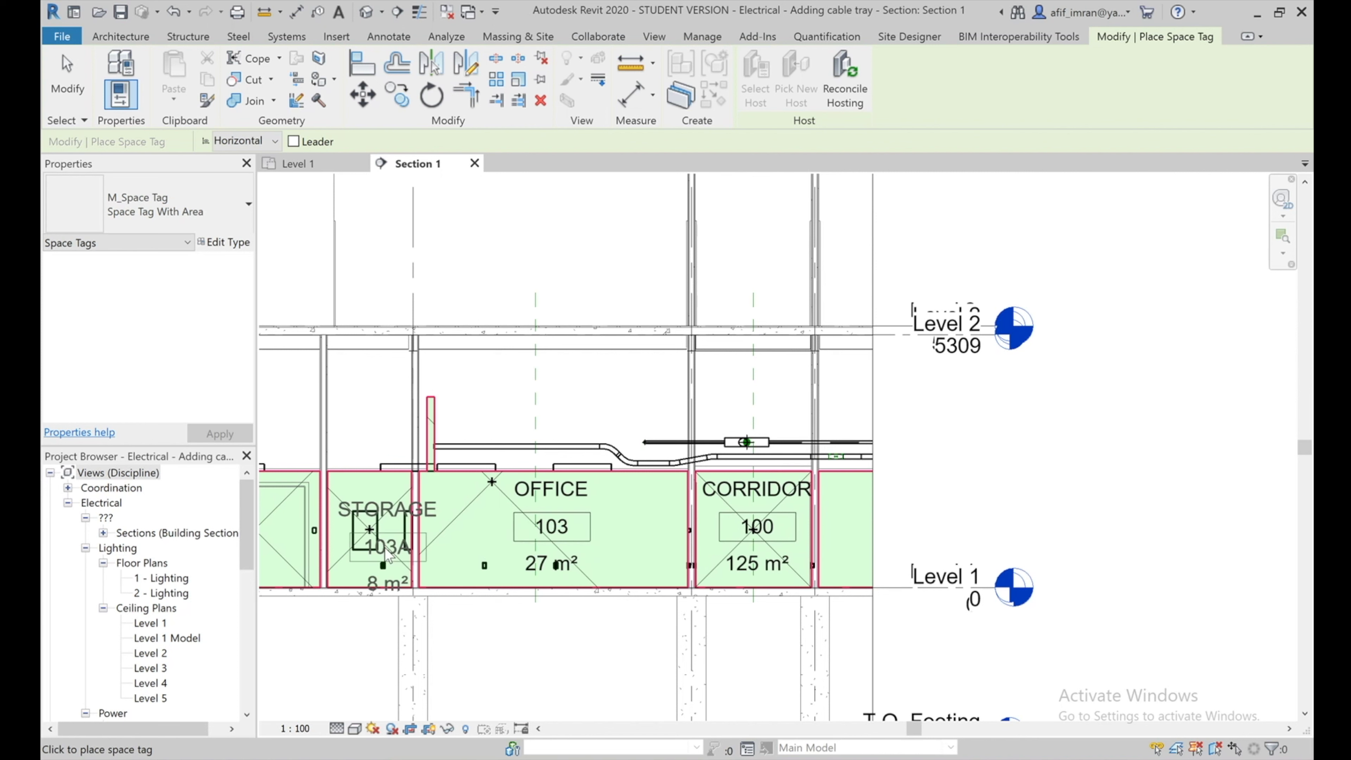
click(371, 532)
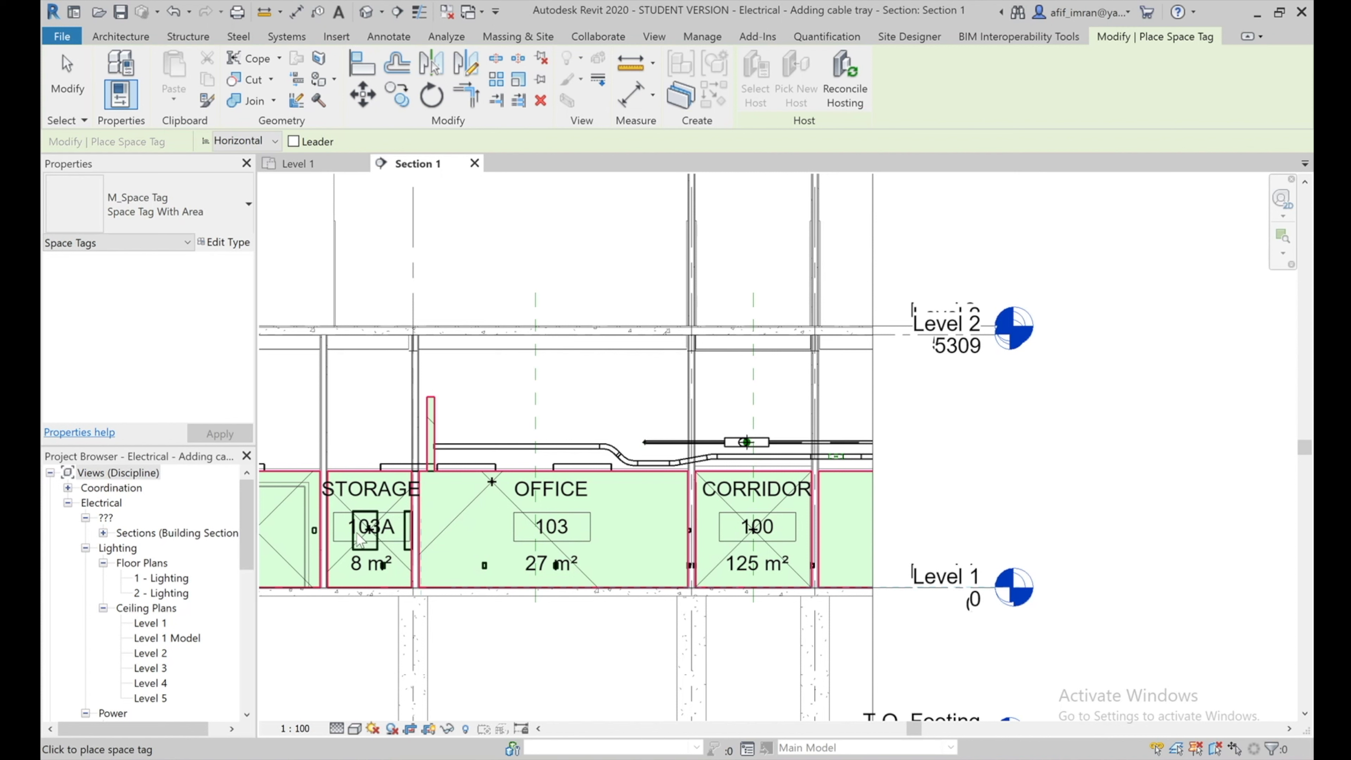
key(Escape)
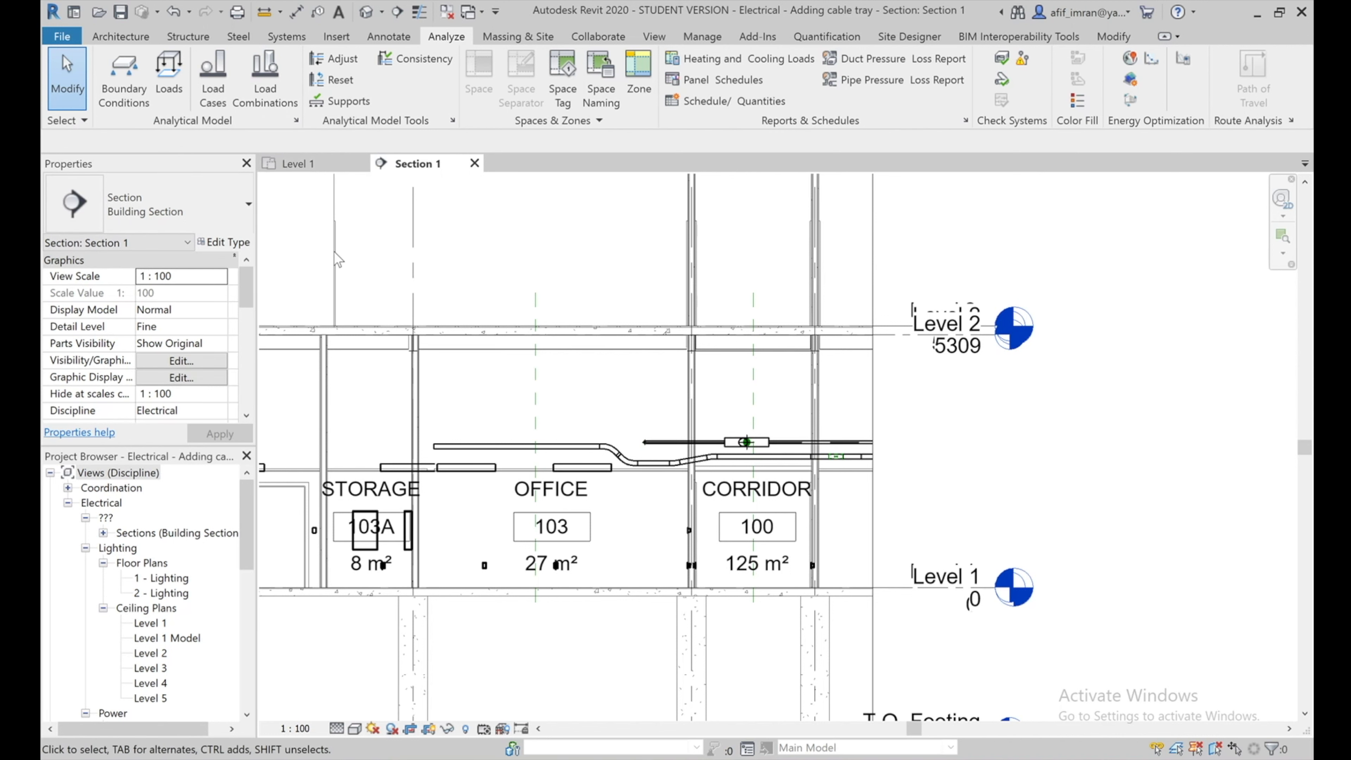
click(328, 165)
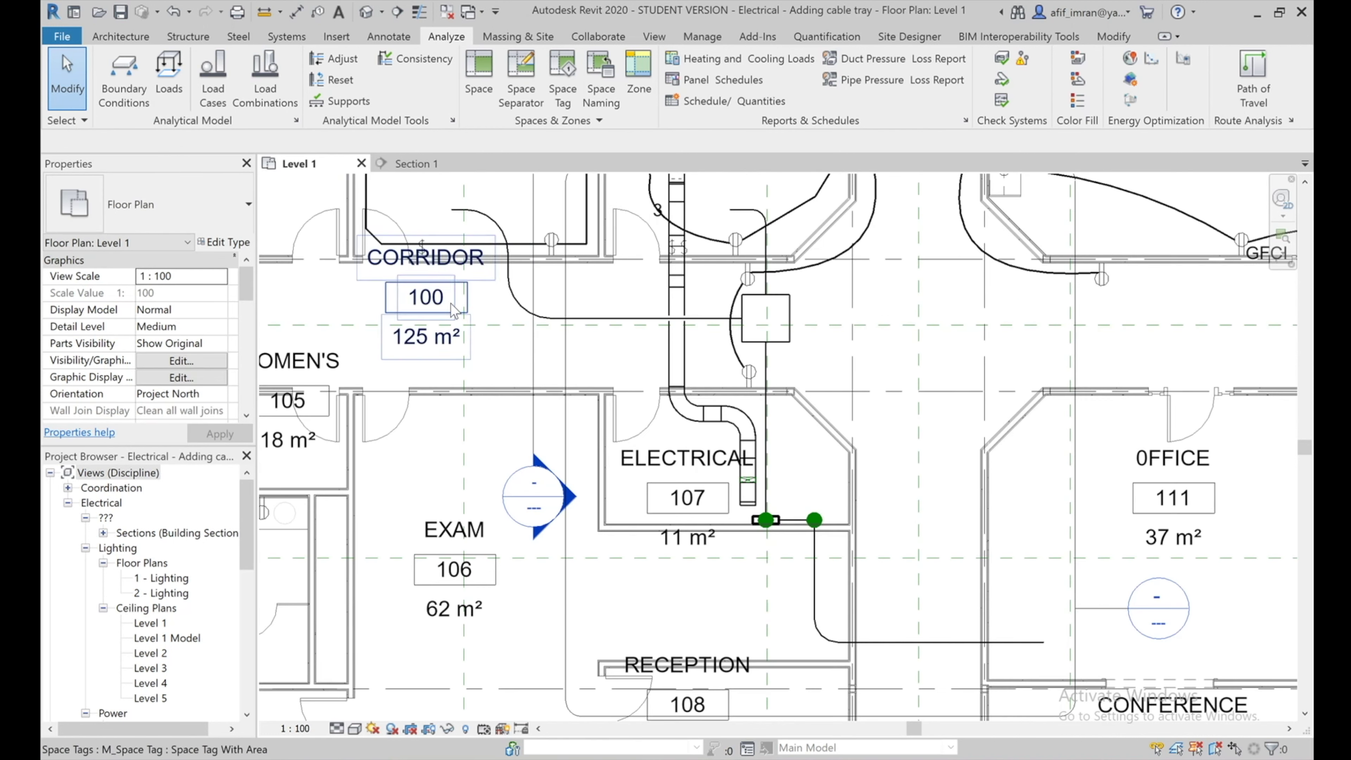
Continue the cable tray at EXAM 1003 from its end with a vertical run to the EXAM label
scroll(577, 538, down, 3)
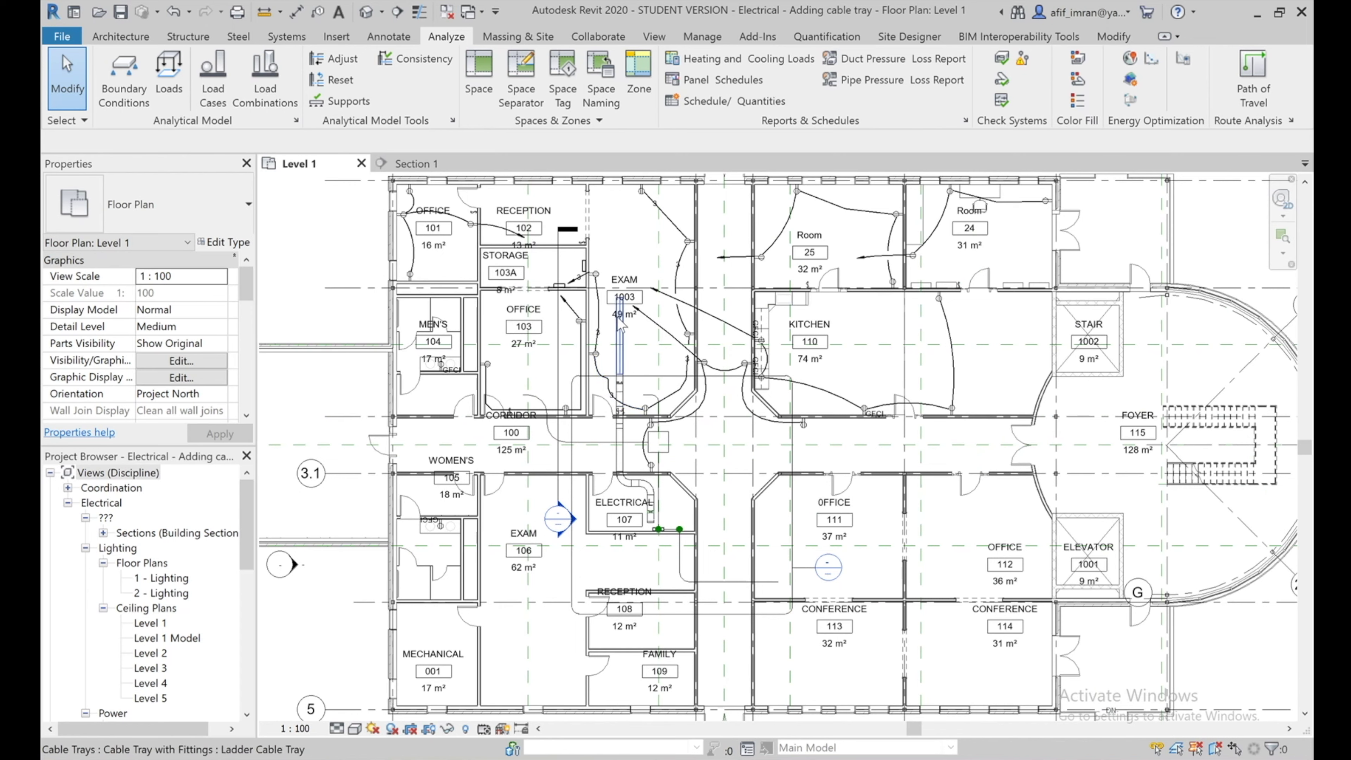
scroll(617, 277, up, 4)
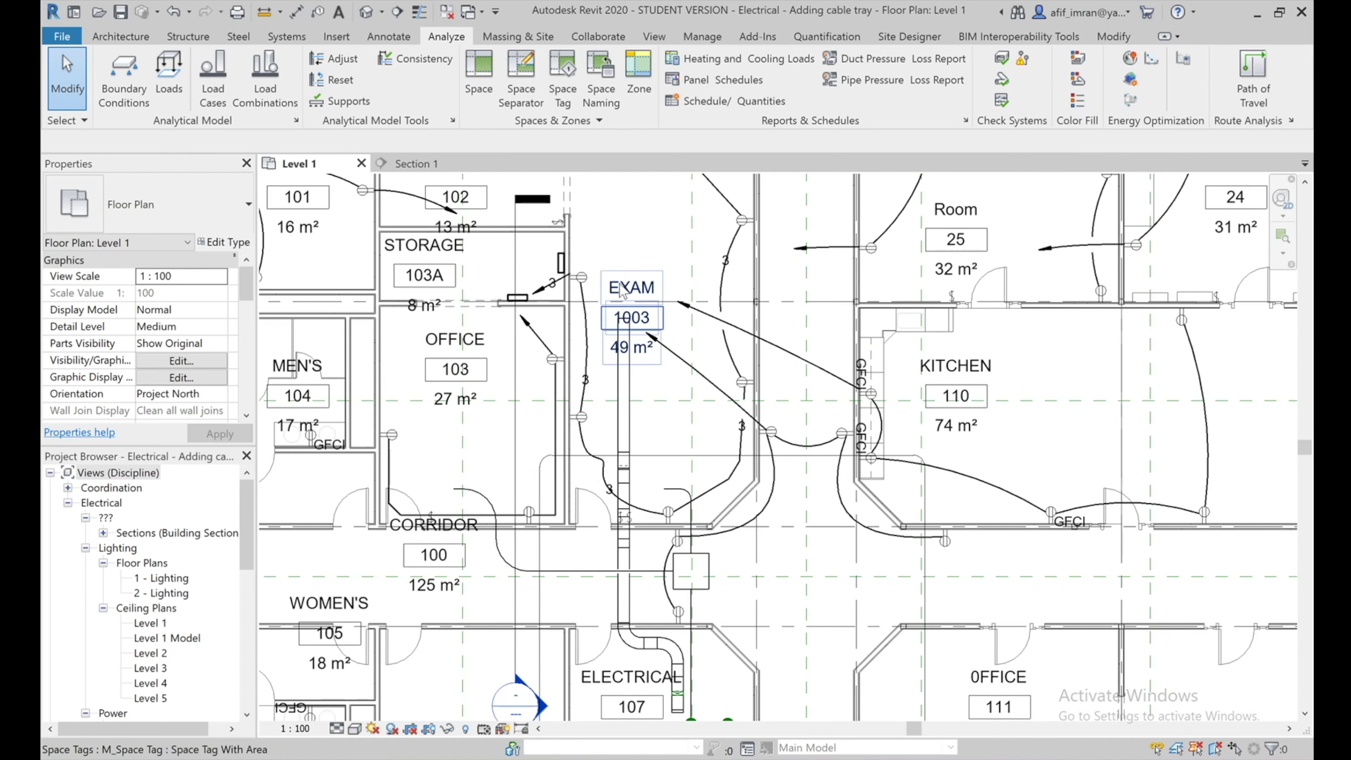
scroll(632, 367, up, 3)
scroll(631, 367, up, 2)
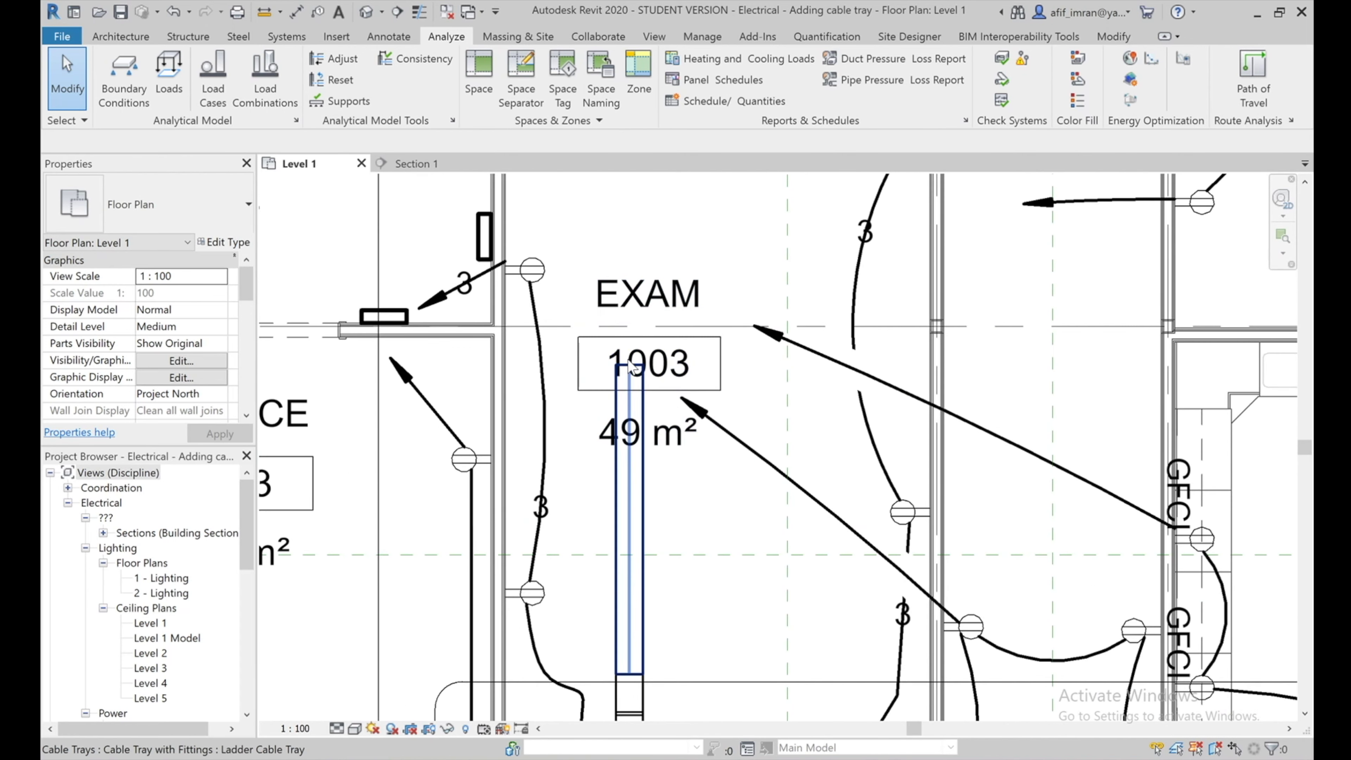
click(616, 403)
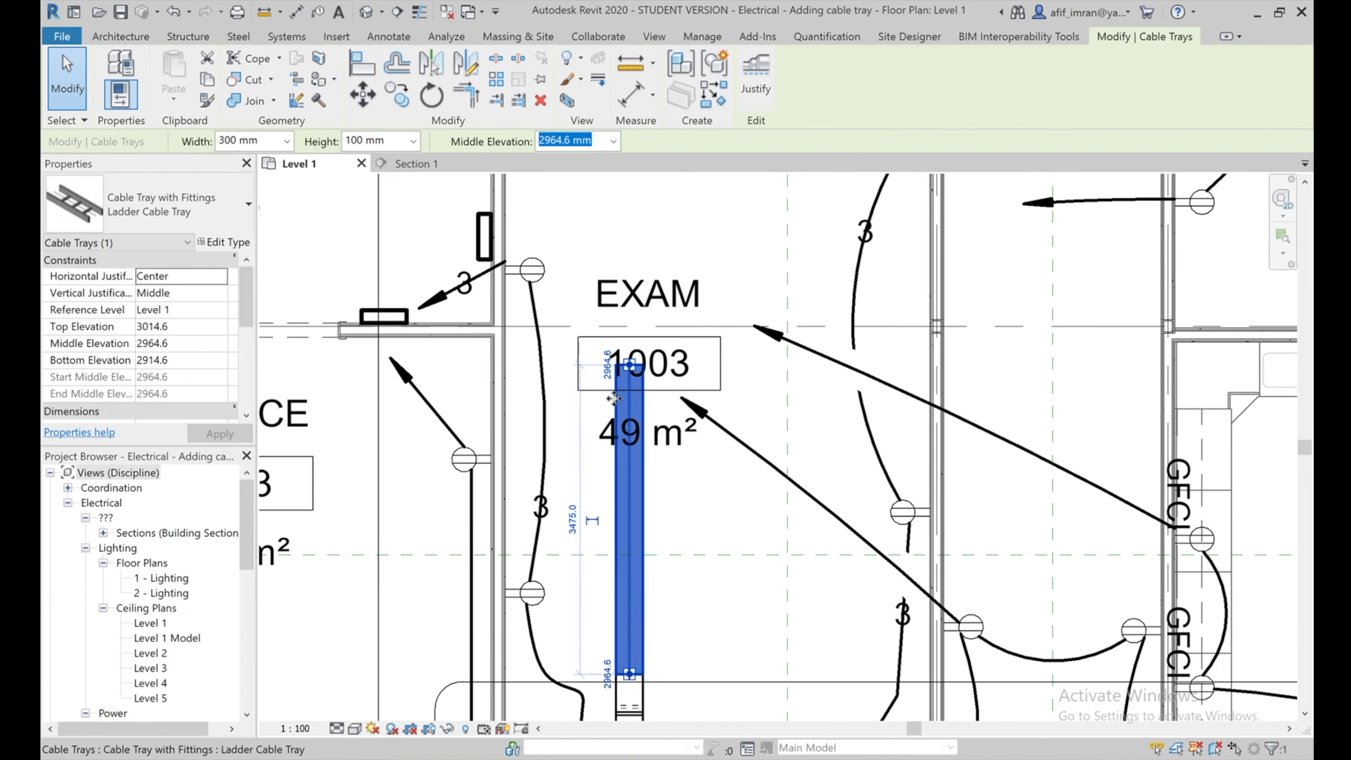
right_click(630, 367)
click(688, 431)
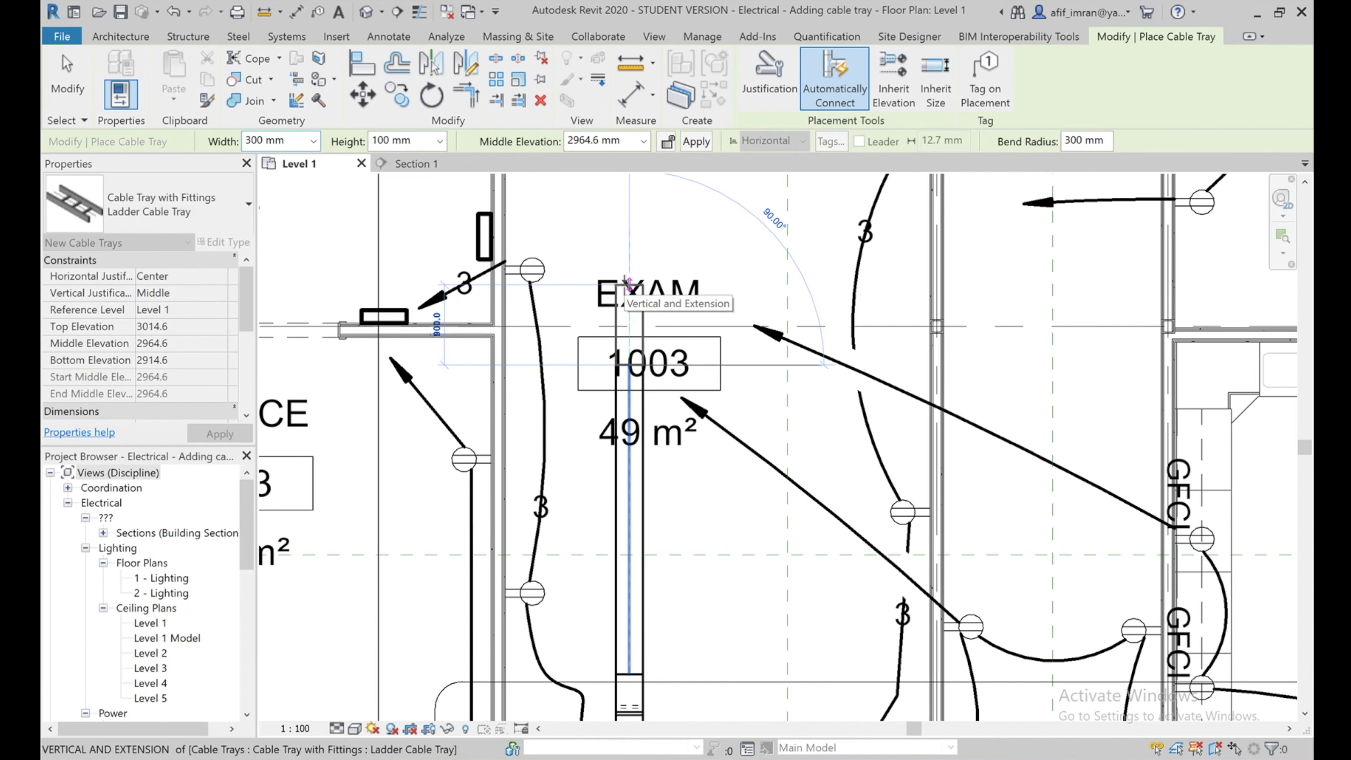
scroll(628, 286, up, 3)
scroll(630, 303, down, 3)
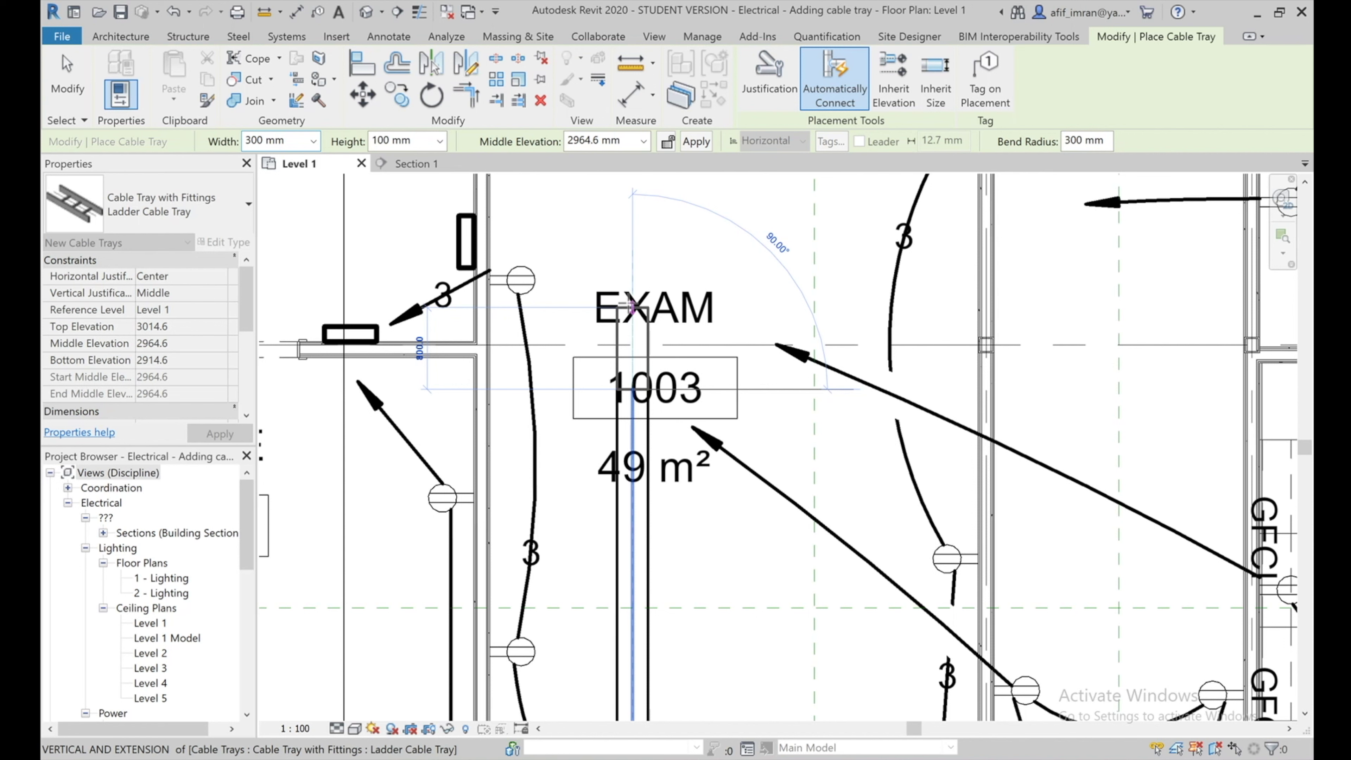
click(631, 307)
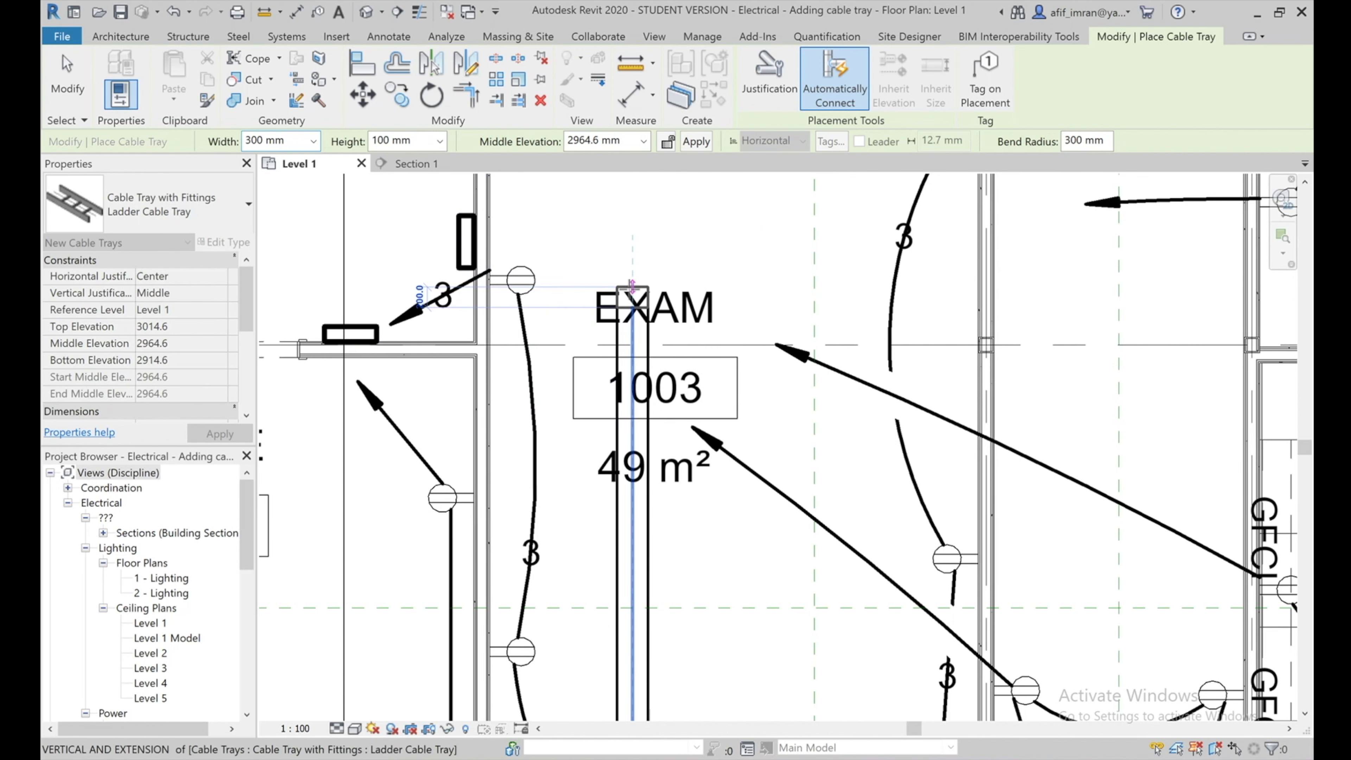
Add a bent horizontal tray run toward the storage wall at 50 mm middle elevation
scroll(632, 290, up, 1)
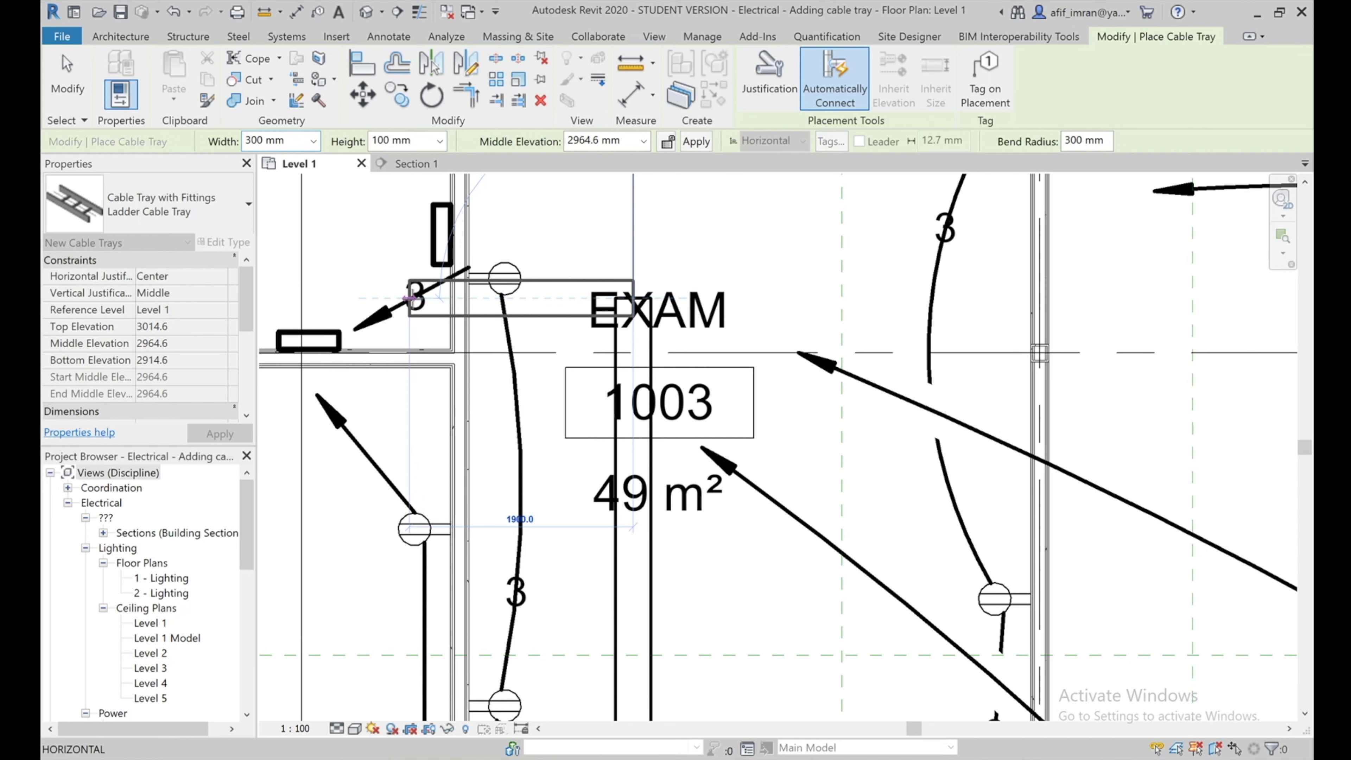
click(432, 298)
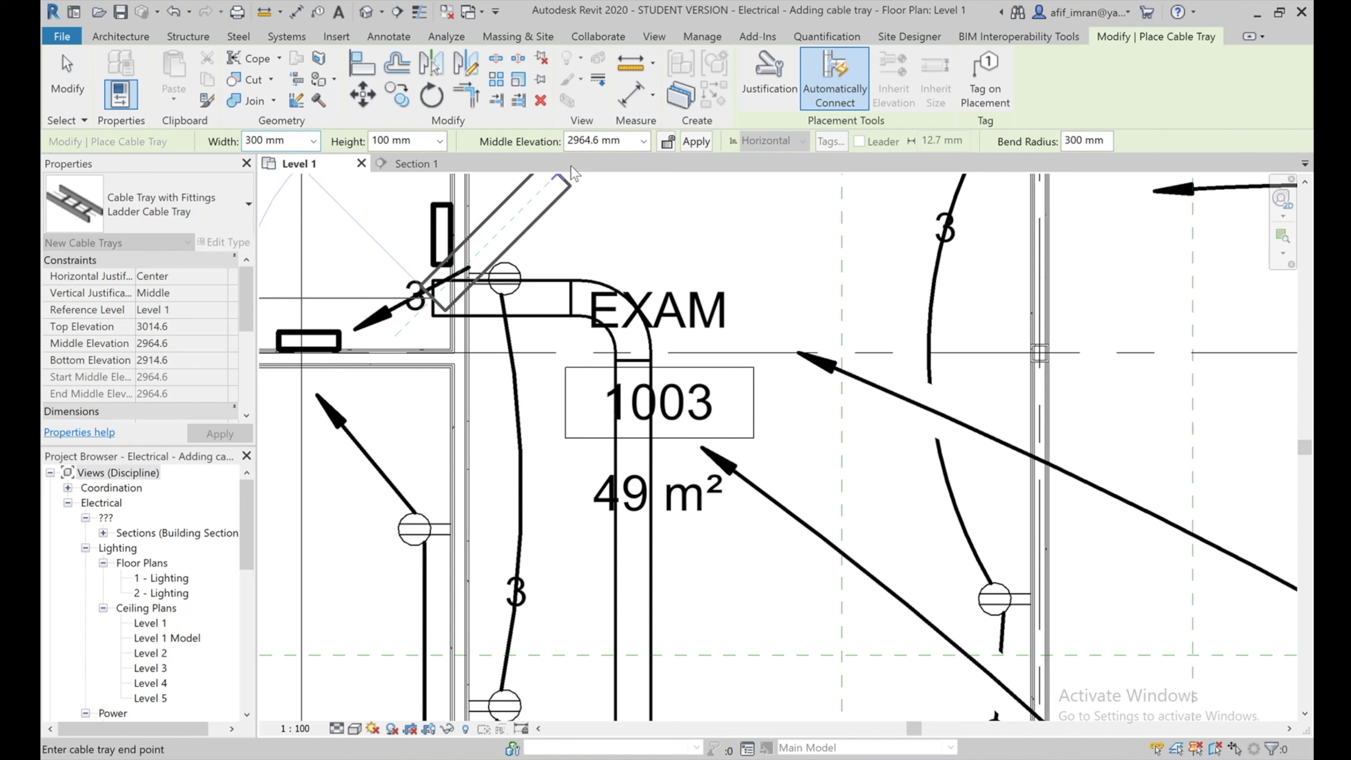
click(643, 142)
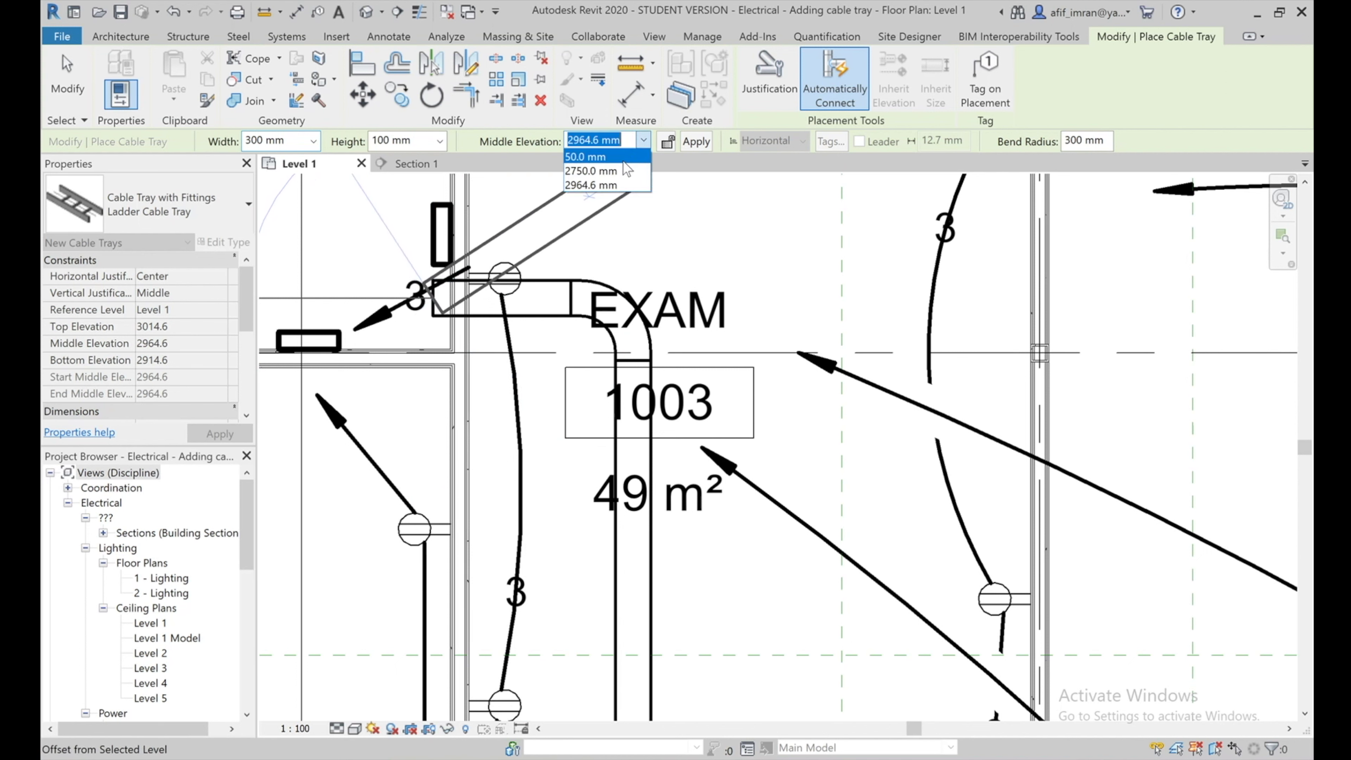
click(612, 157)
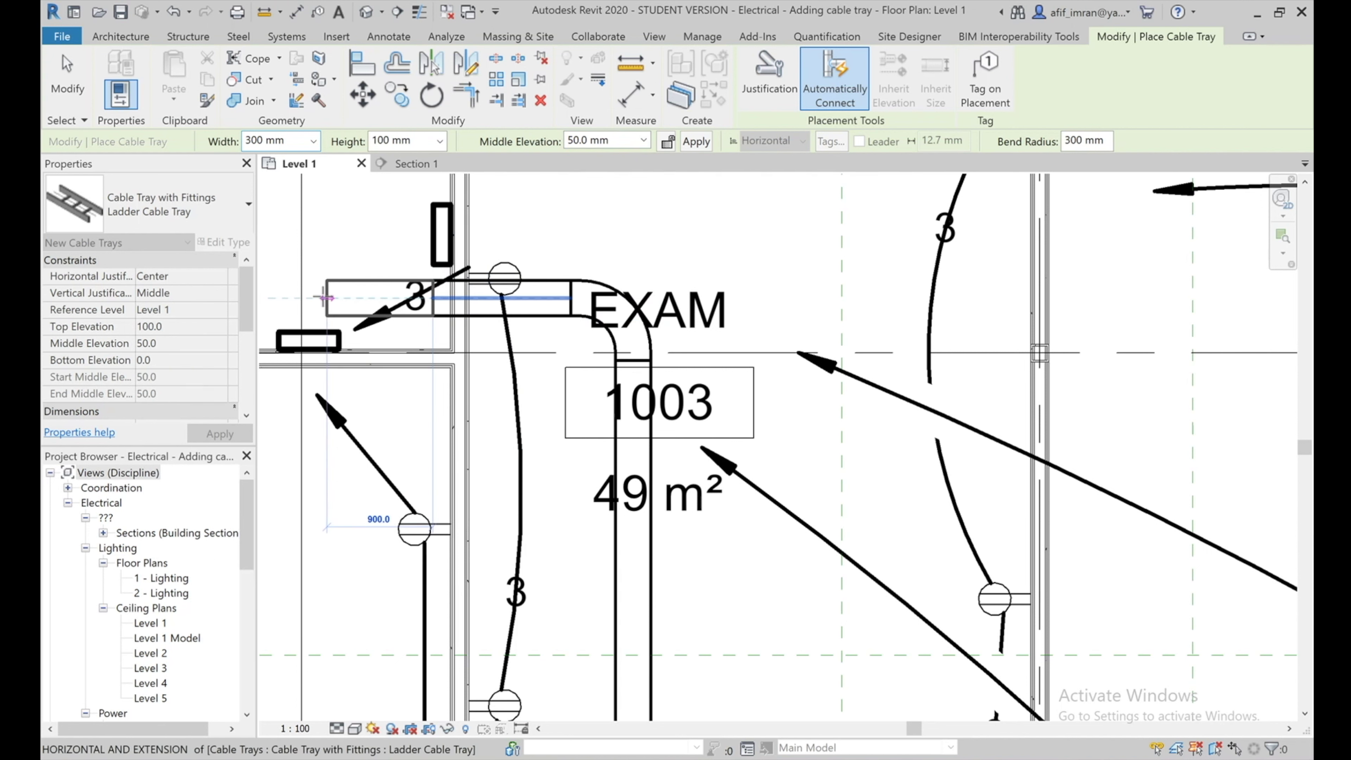
click(326, 297)
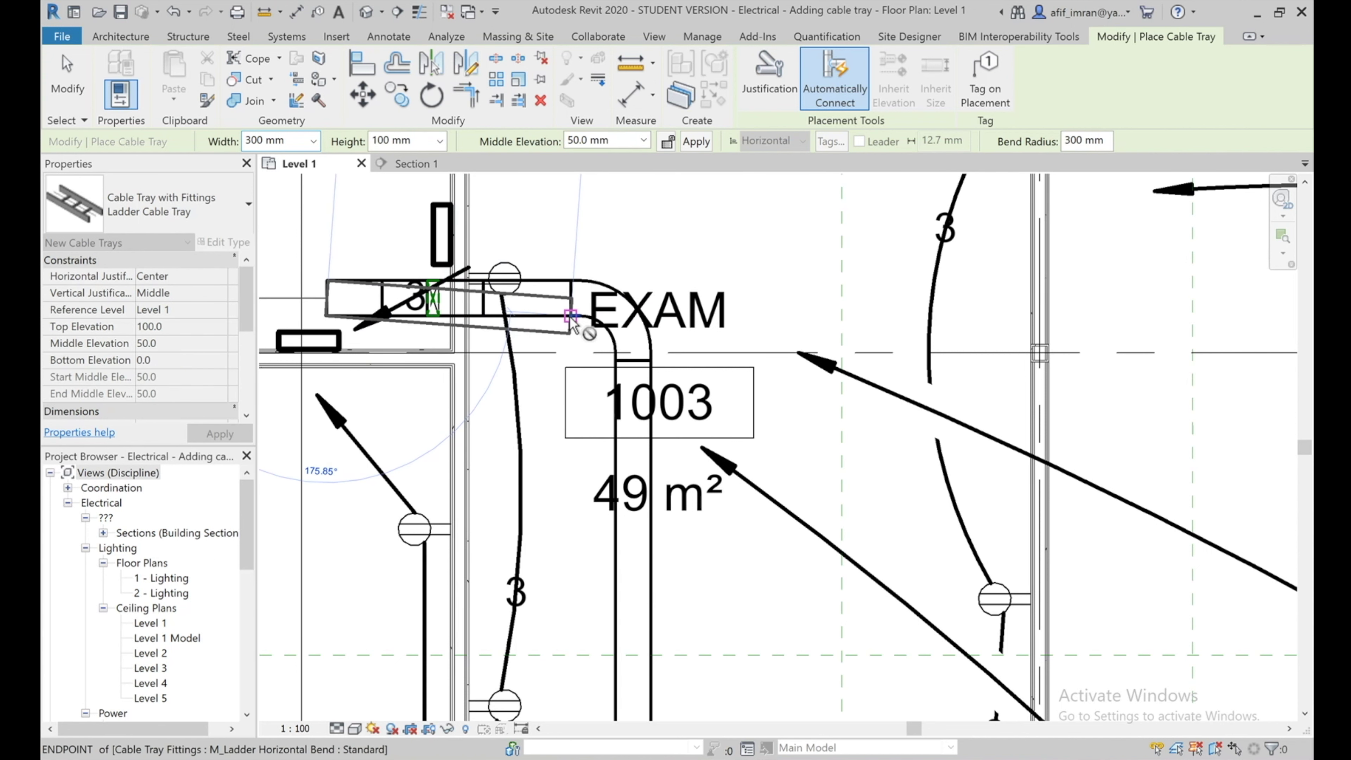
key(Escape)
key(Escape)
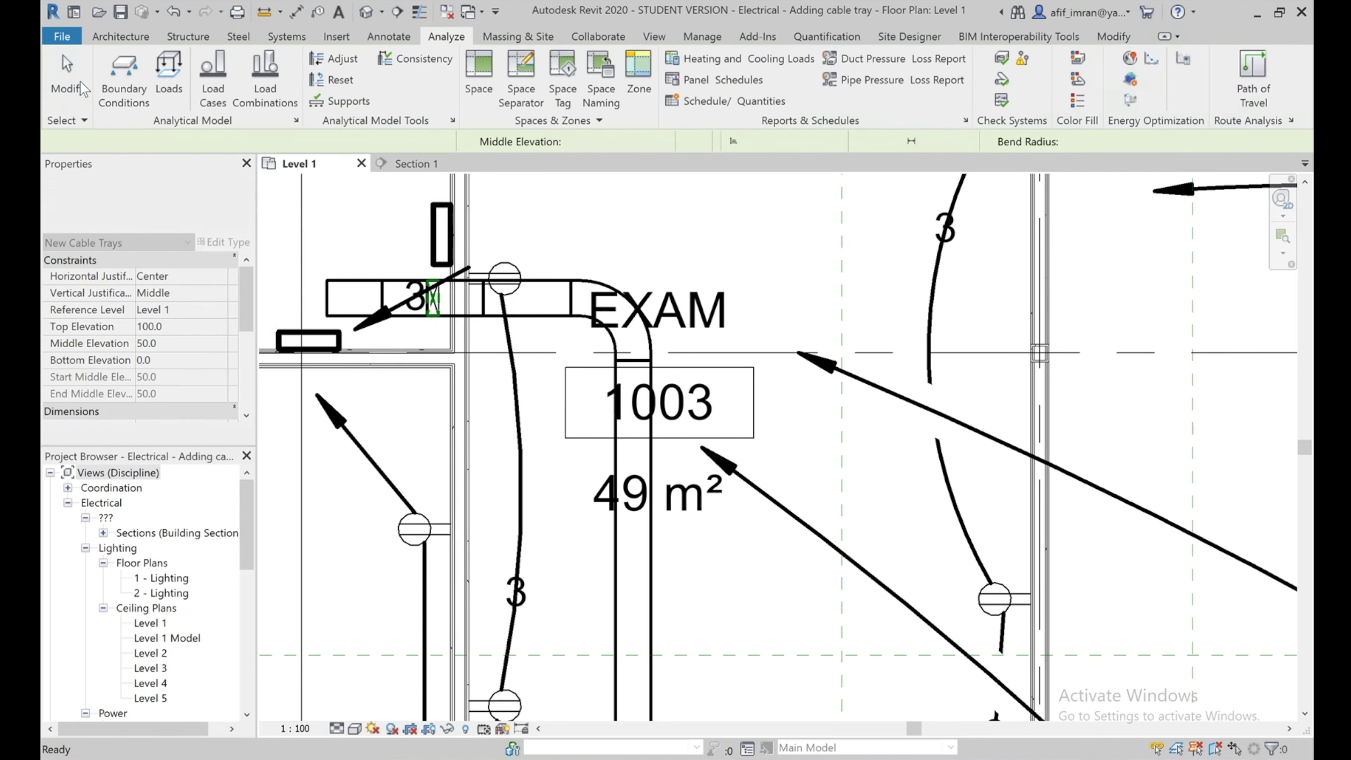
Zoom out of the Level 1 plan and switch to the default 3D view
scroll(580, 279, down, 1)
scroll(580, 279, down, 3)
scroll(580, 279, down, 3)
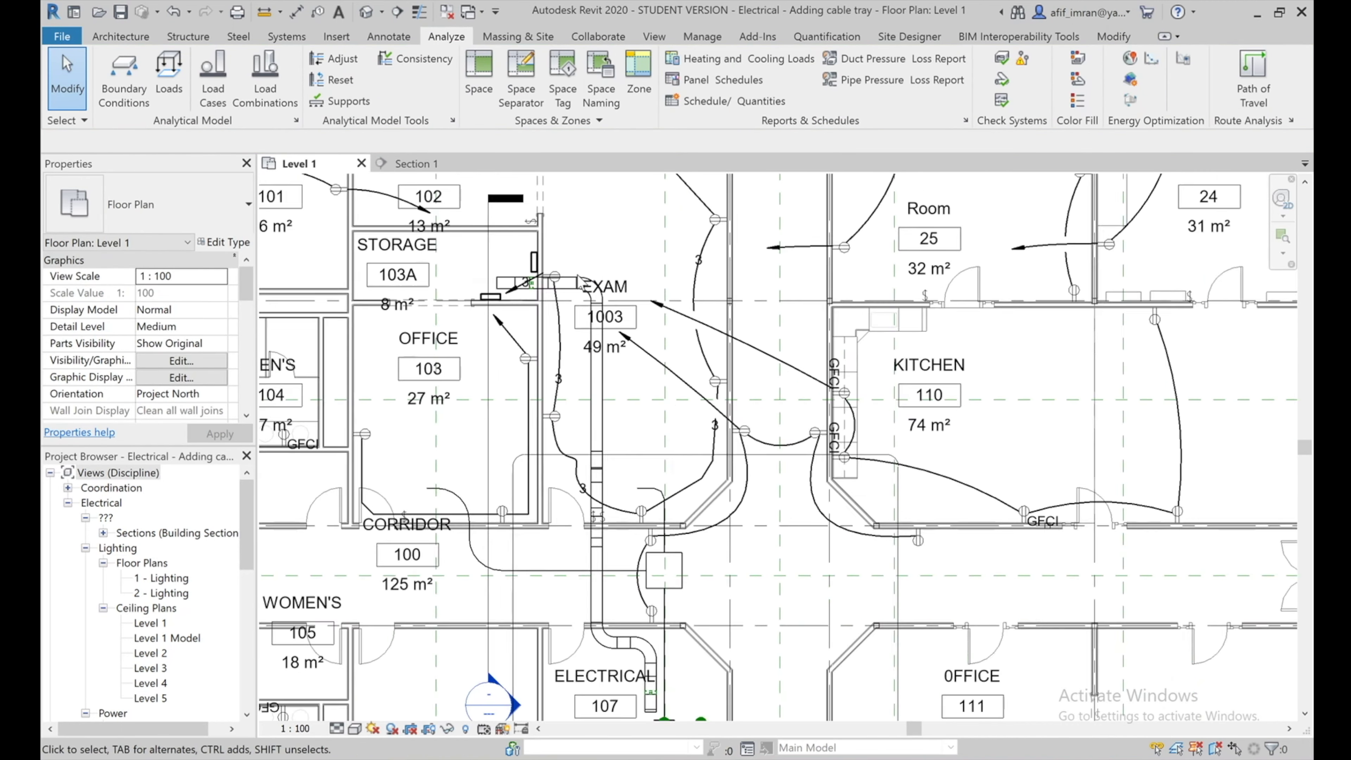
scroll(581, 282, down, 2)
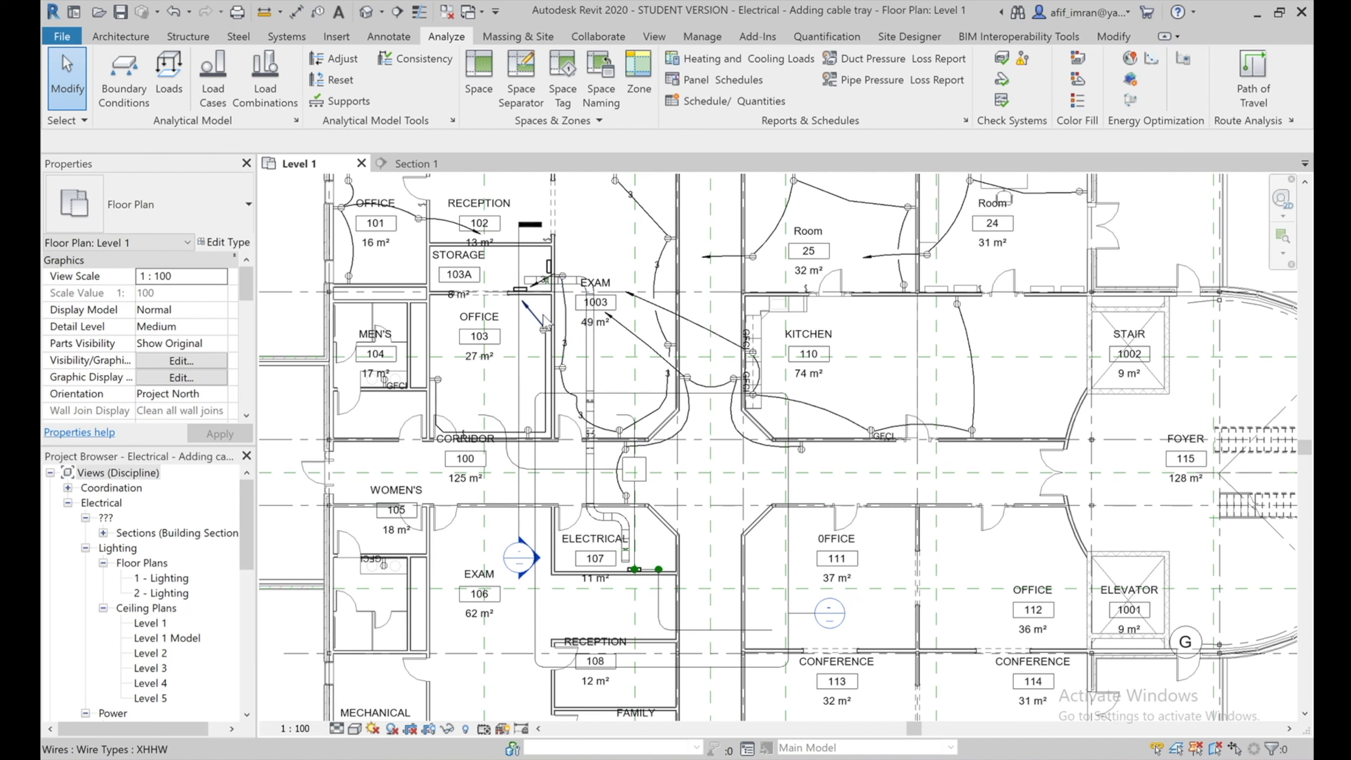
click(366, 12)
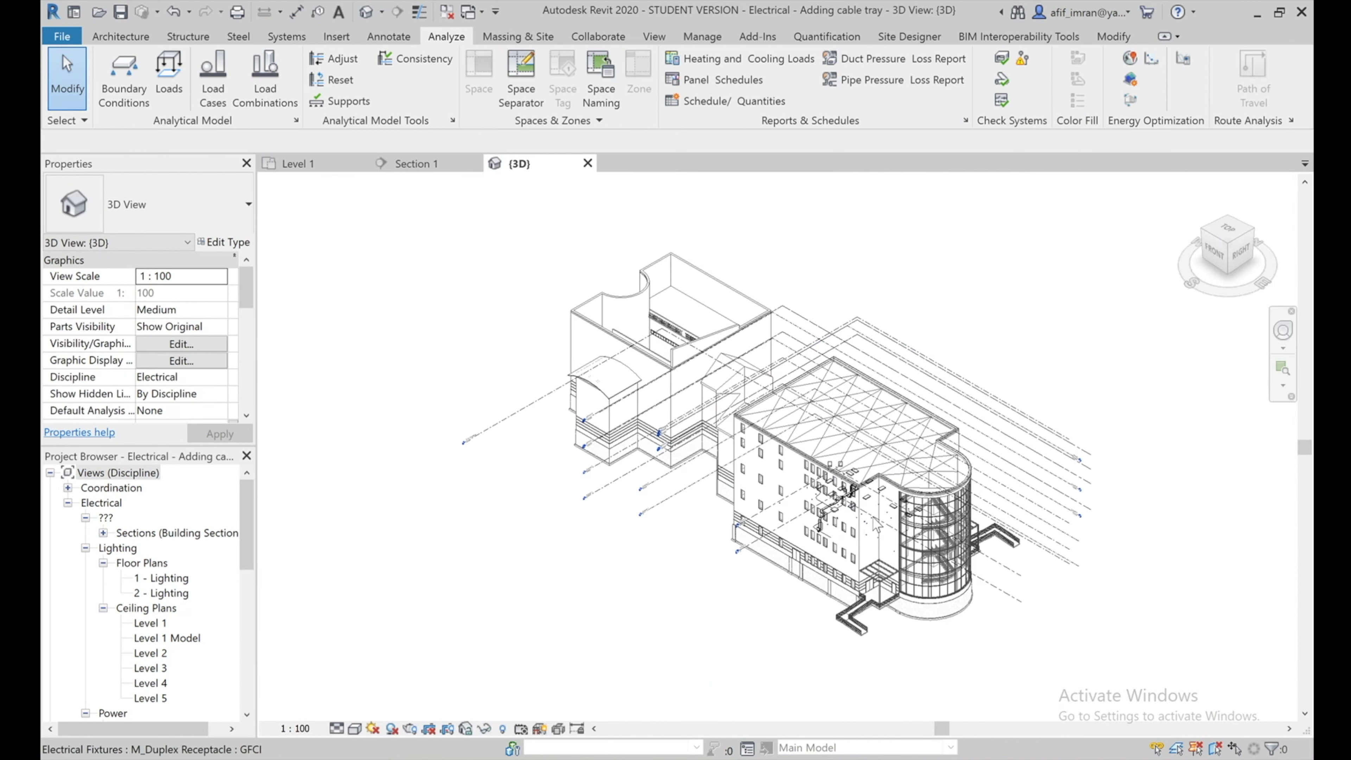
Zoom in on the tray in 3D, then return to Level 1 zoomed out to the whole floor
scroll(881, 515, up, 2)
scroll(881, 516, up, 3)
scroll(880, 514, up, 2)
scroll(877, 503, up, 2)
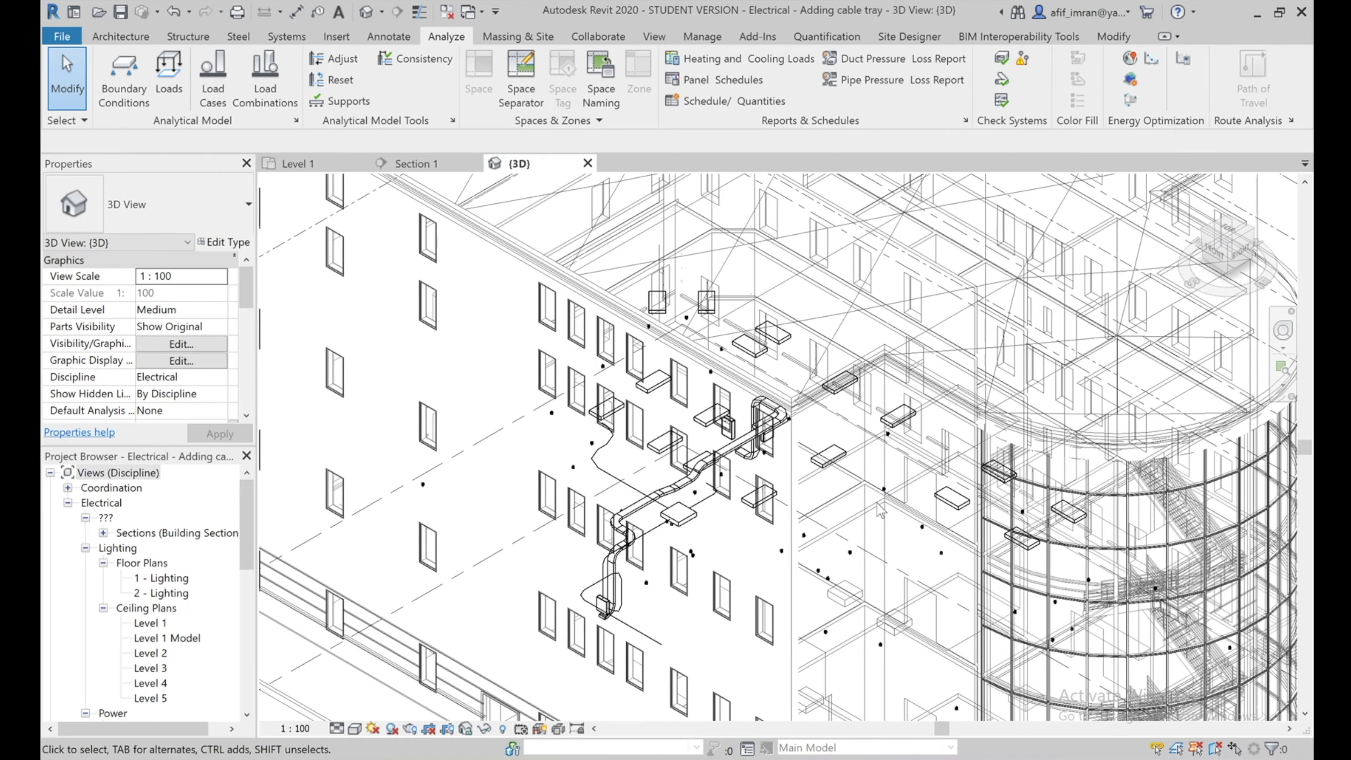
scroll(877, 502, up, 2)
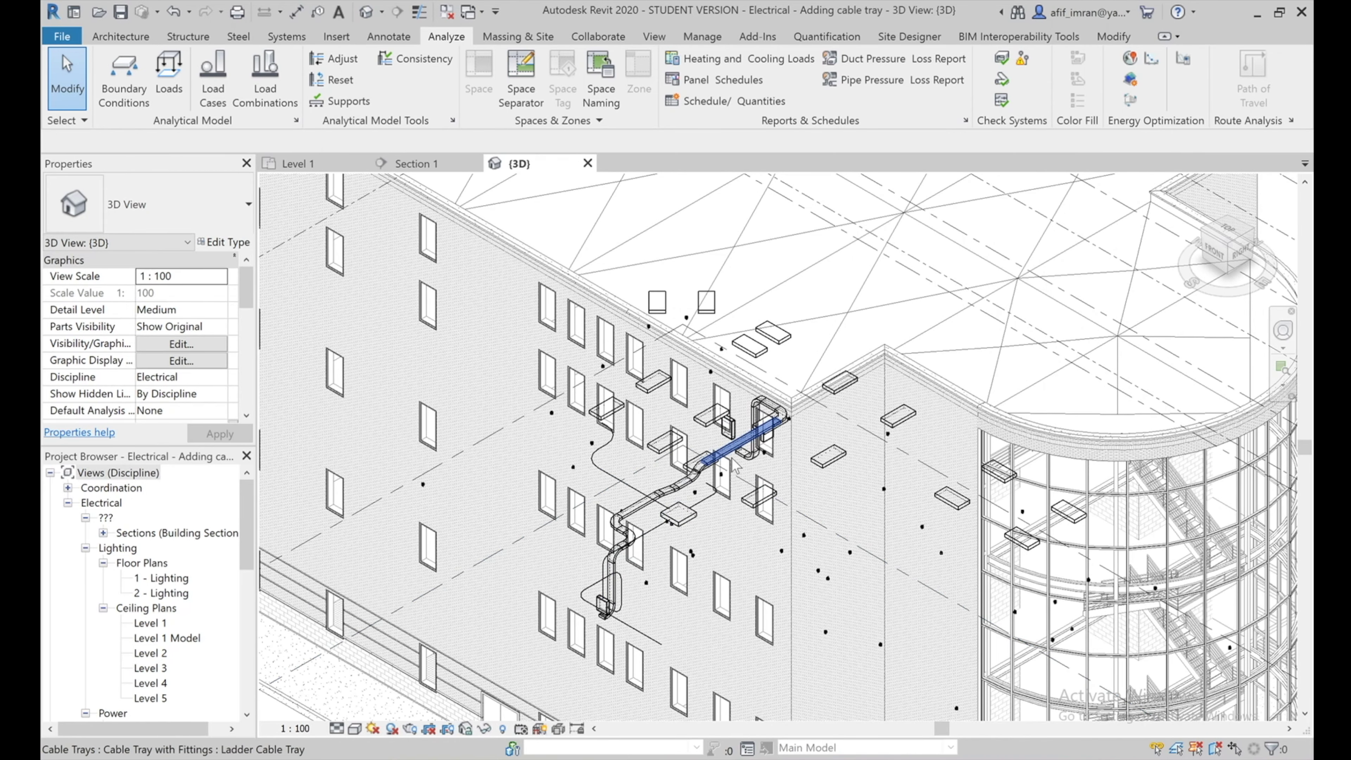
click(298, 160)
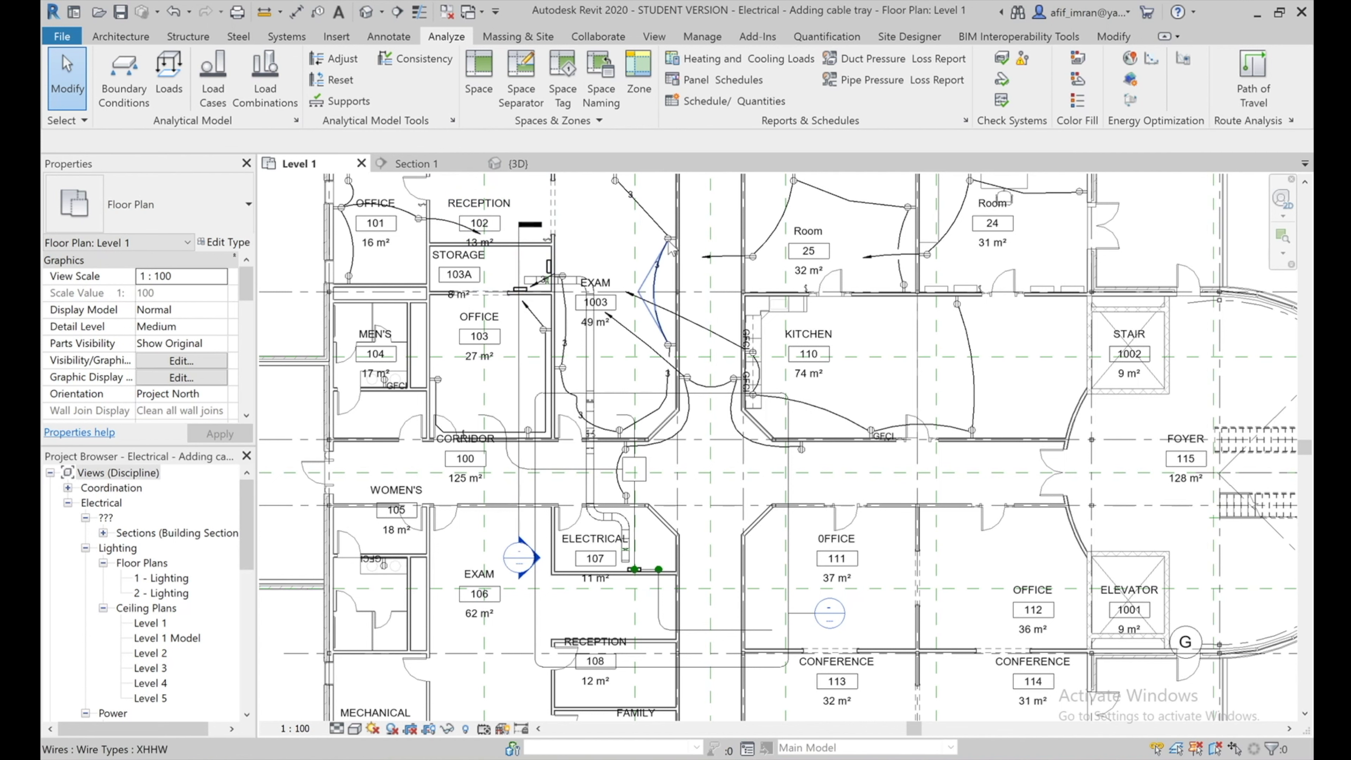
scroll(621, 341, down, 5)
scroll(619, 351, down, 1)
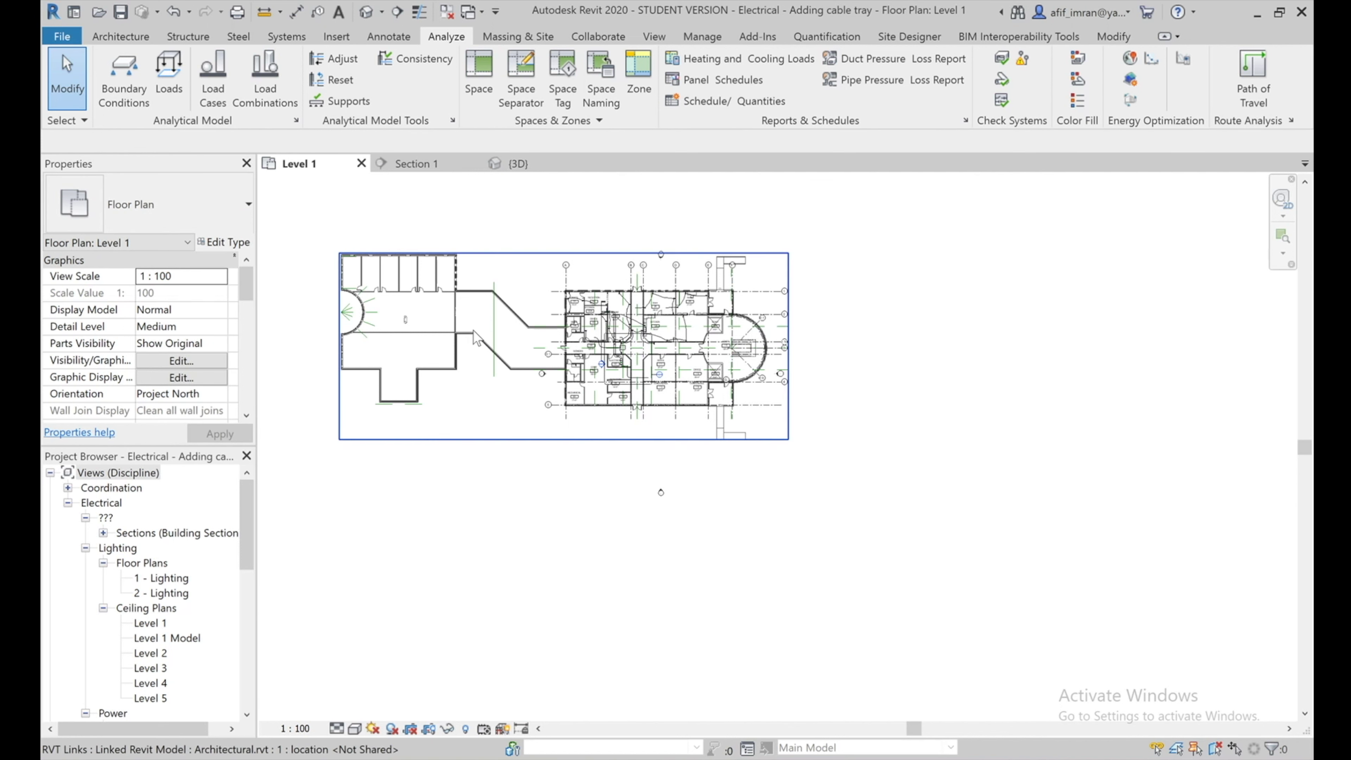
Select and then deselect the linked architectural model while zooming the Level 1 plan
click(478, 348)
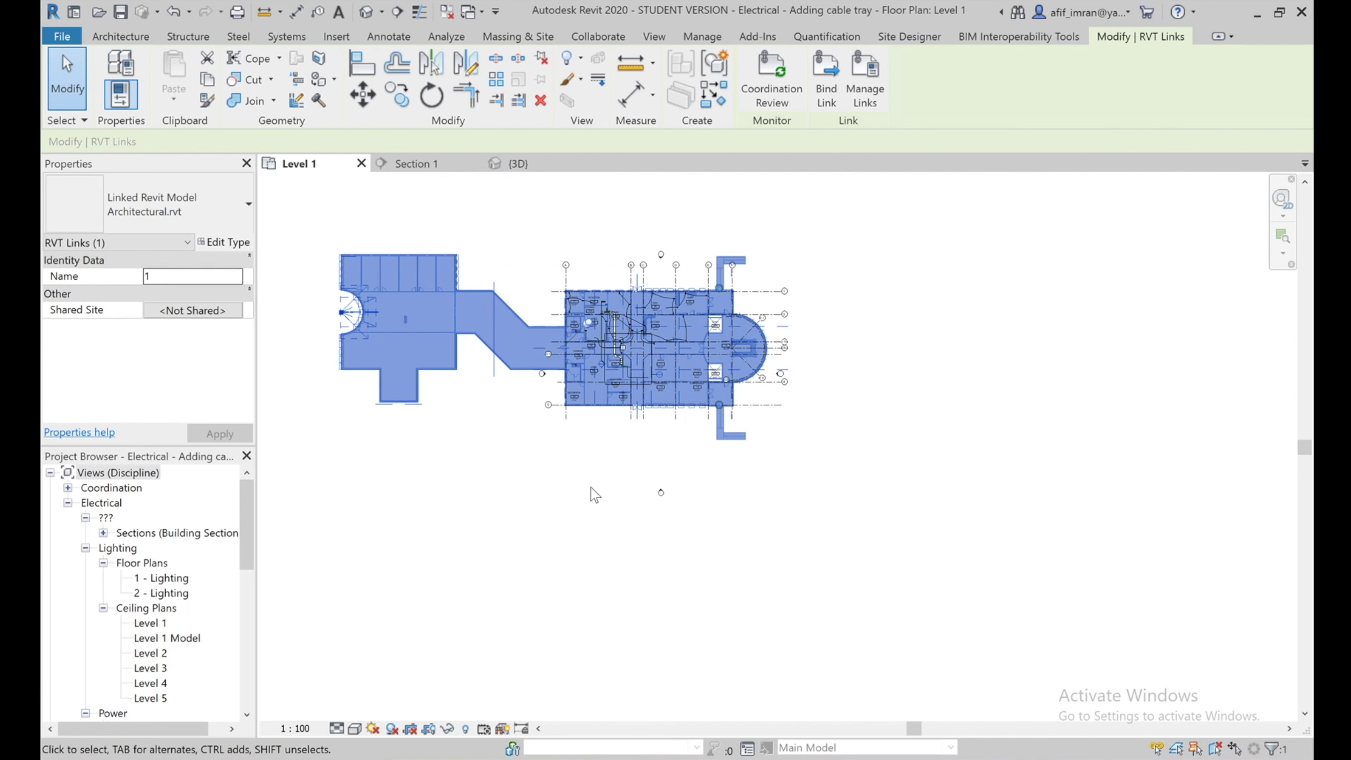
scroll(106, 691, down, 2)
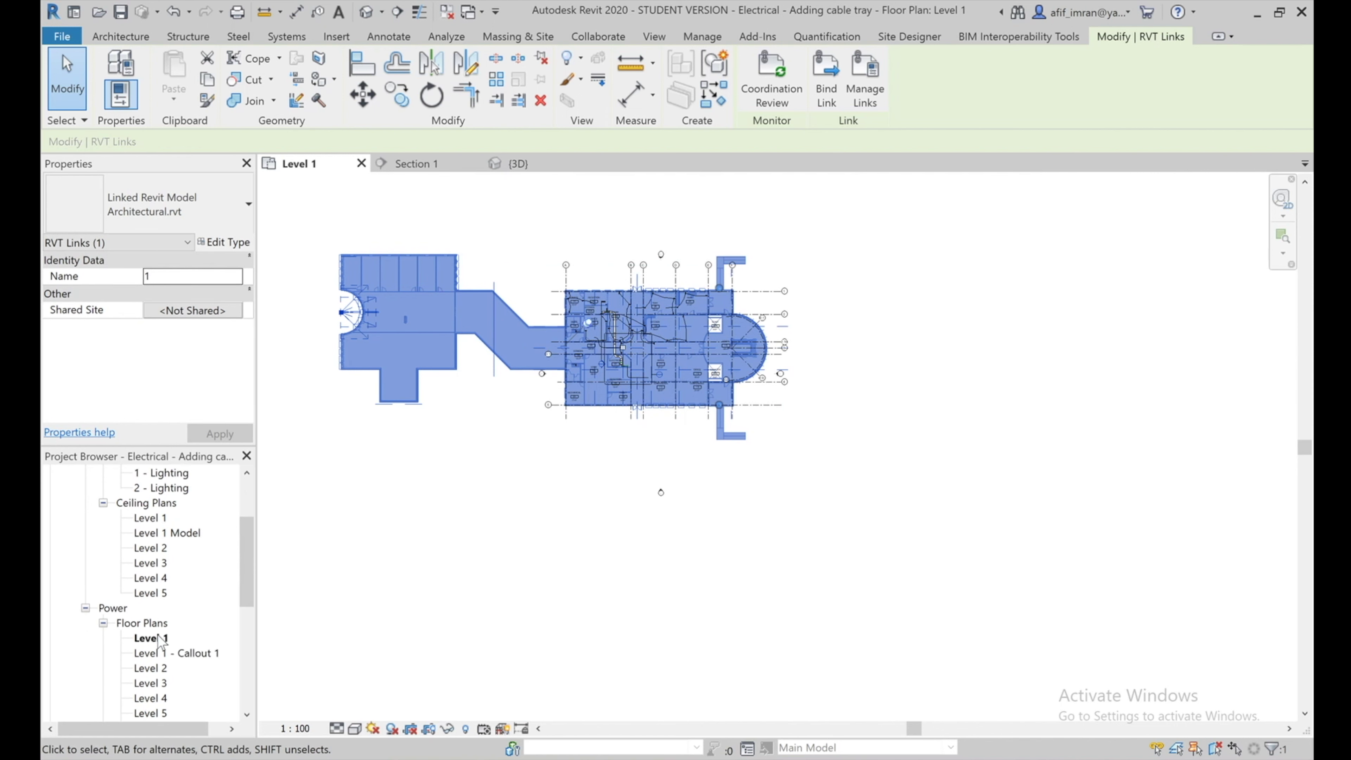
scroll(106, 691, down, 2)
scroll(106, 691, down, 1)
scroll(117, 710, down, 1)
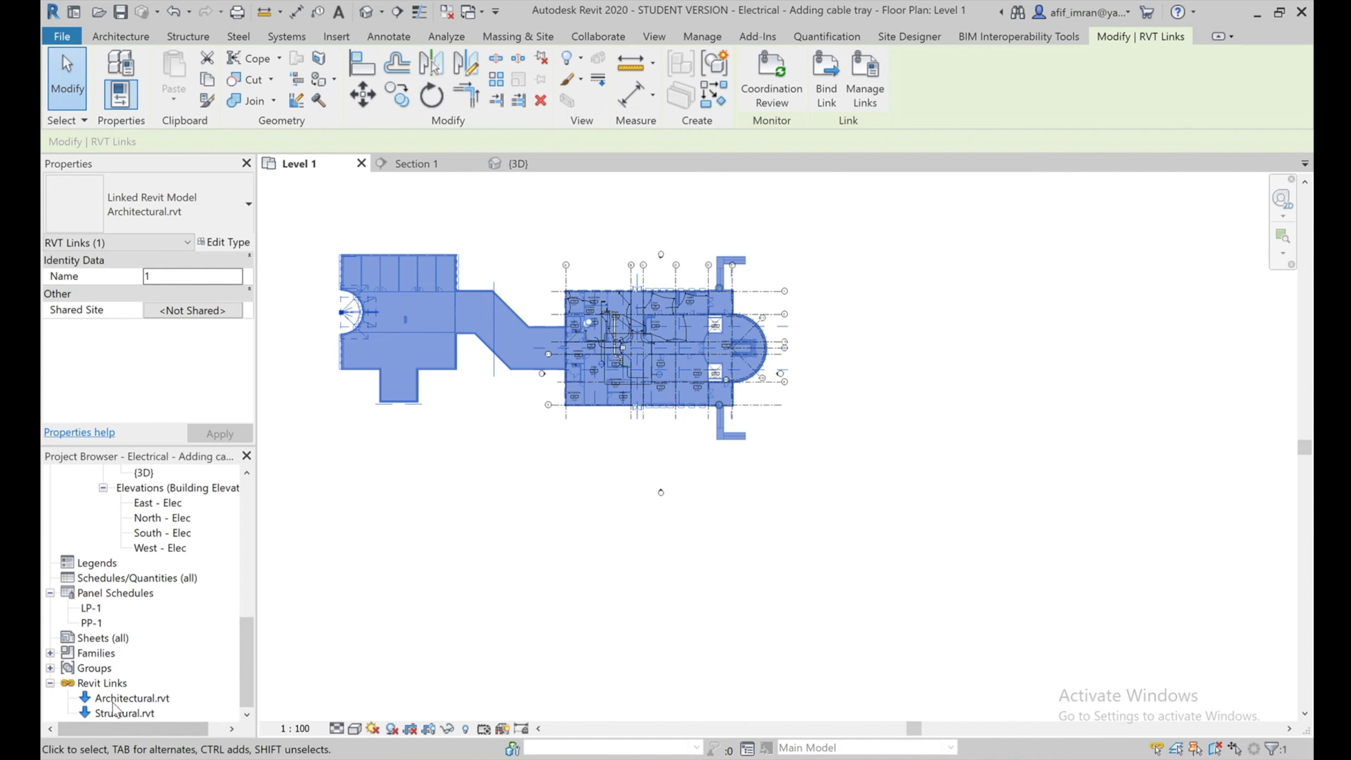
click(665, 559)
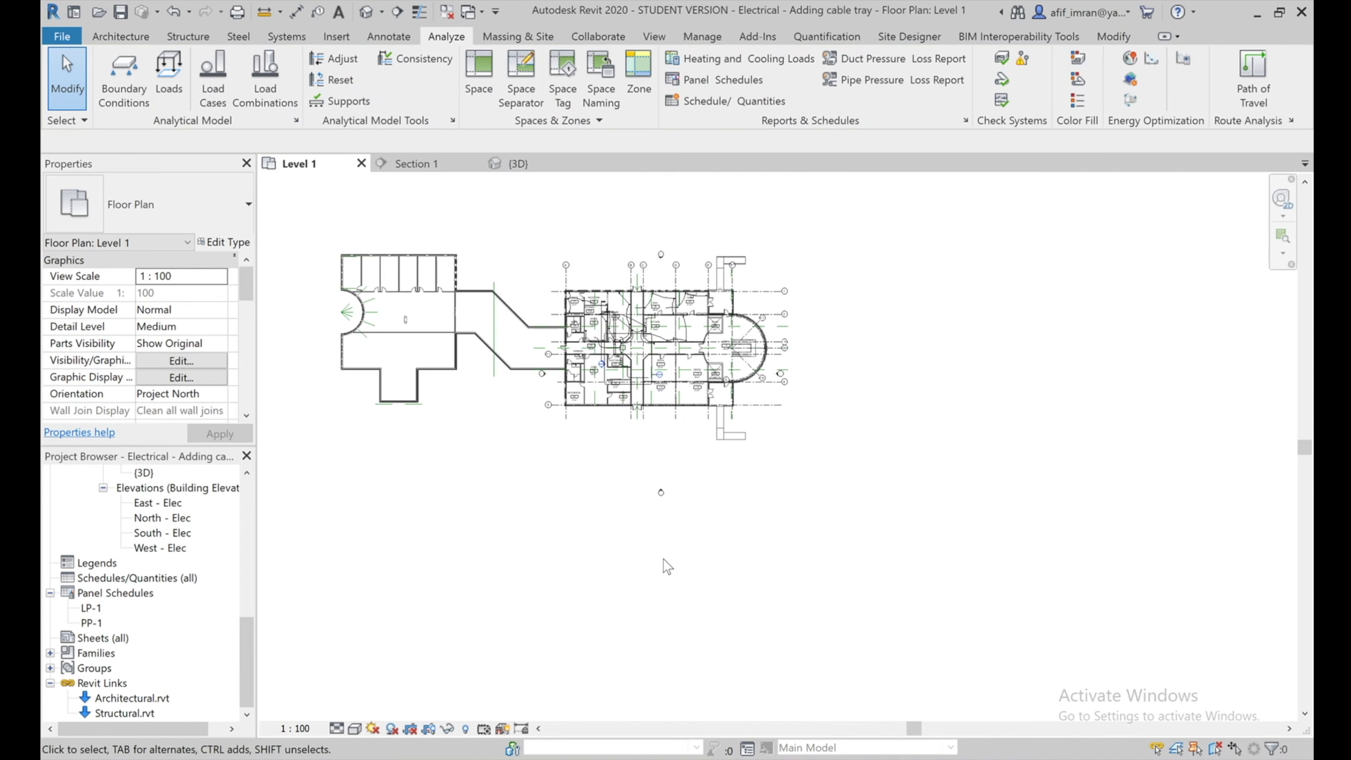
Toggle Select Pinned Elements, test-select plan elements and spaces, and zoom into the Electrical room area
click(1195, 749)
drag(851, 260, 779, 484)
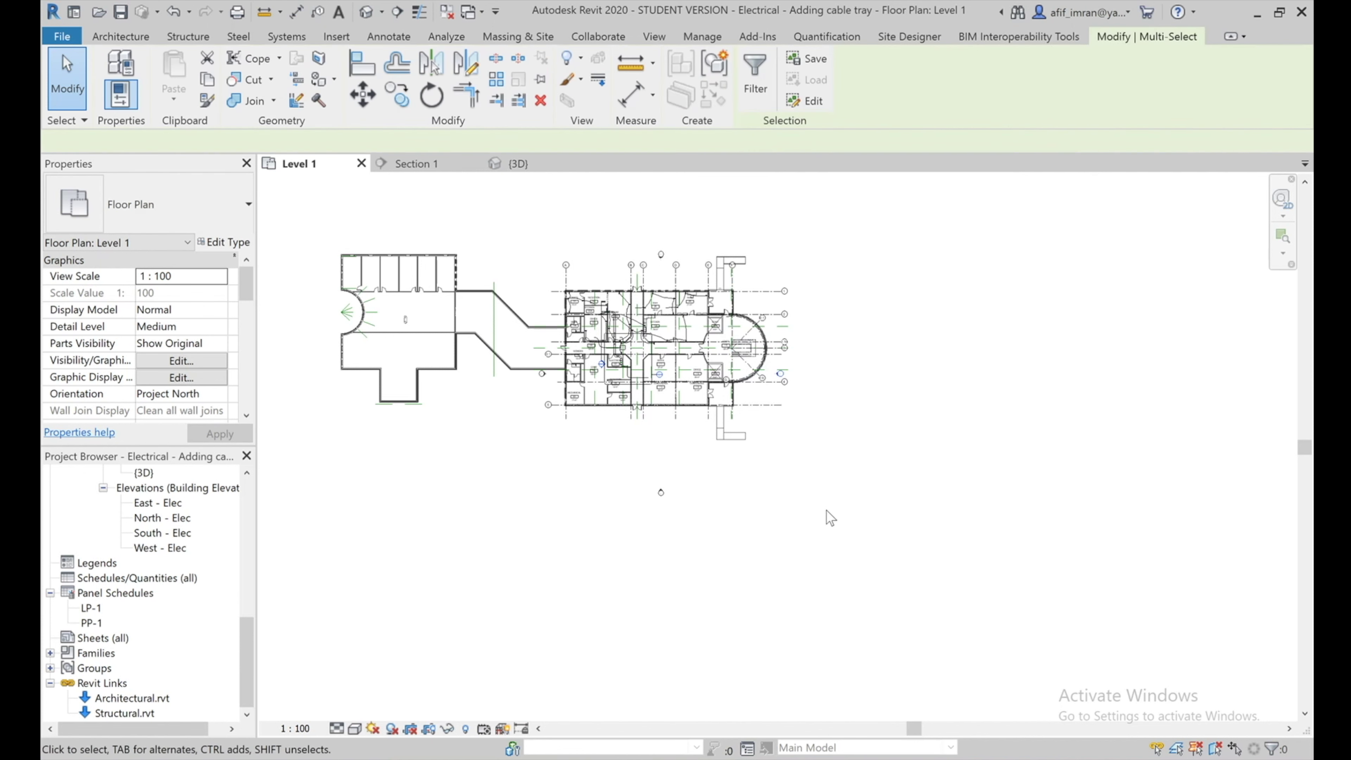
key(Escape)
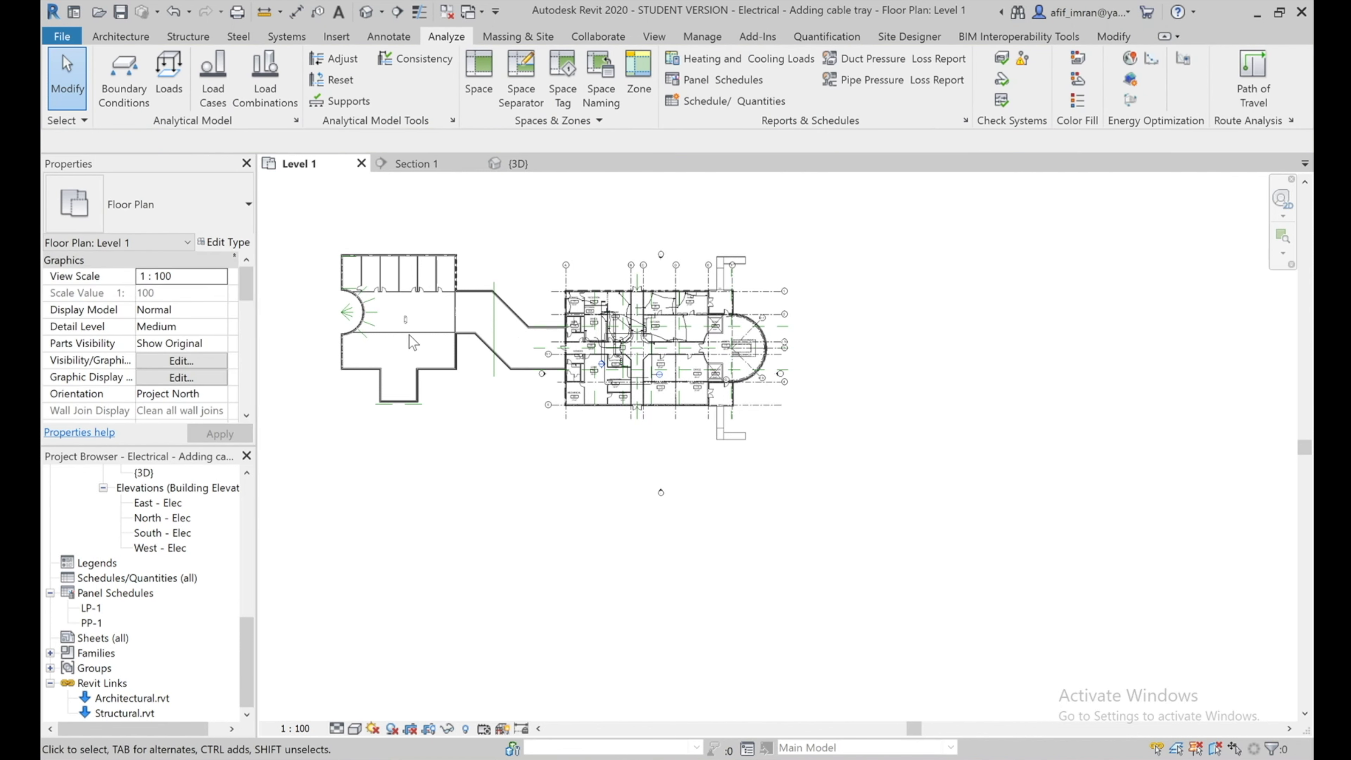
click(617, 384)
click(613, 519)
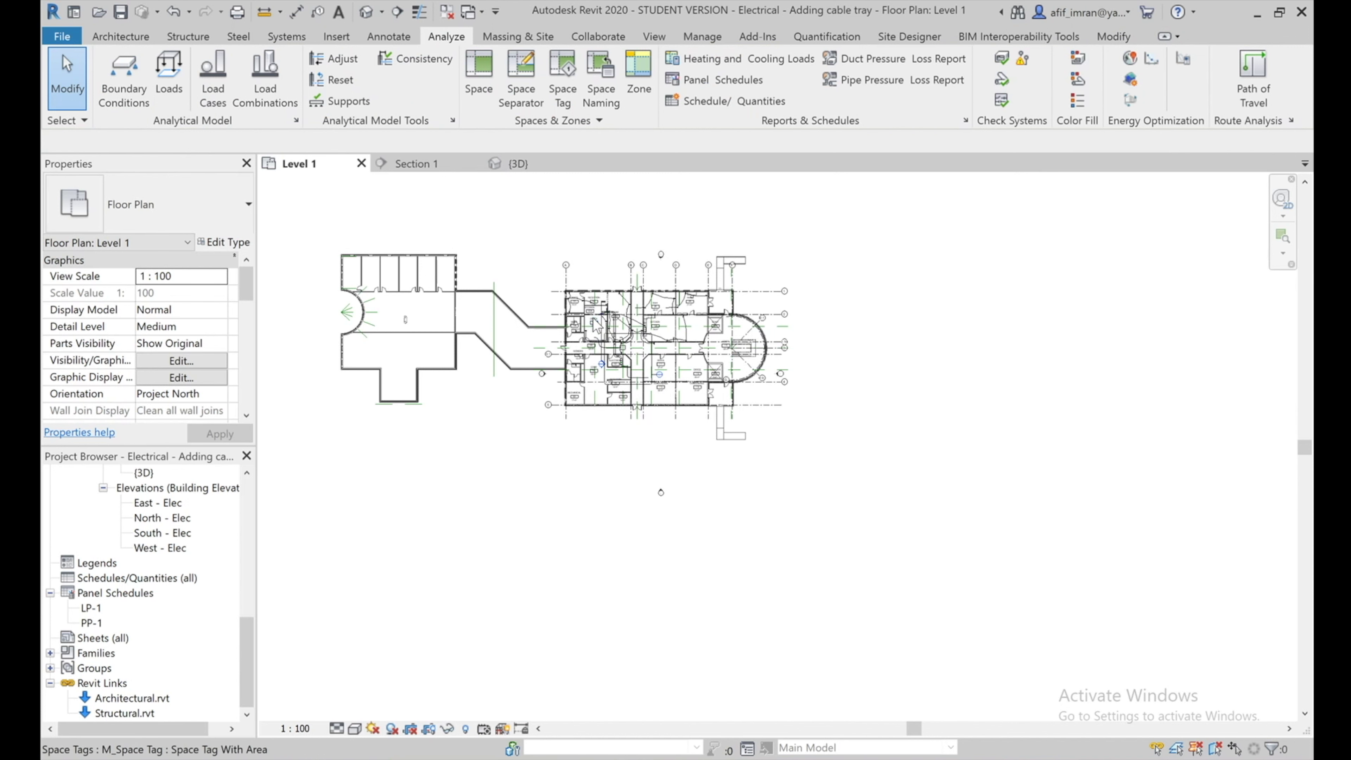
scroll(595, 326, up, 2)
scroll(611, 345, up, 3)
scroll(633, 372, up, 3)
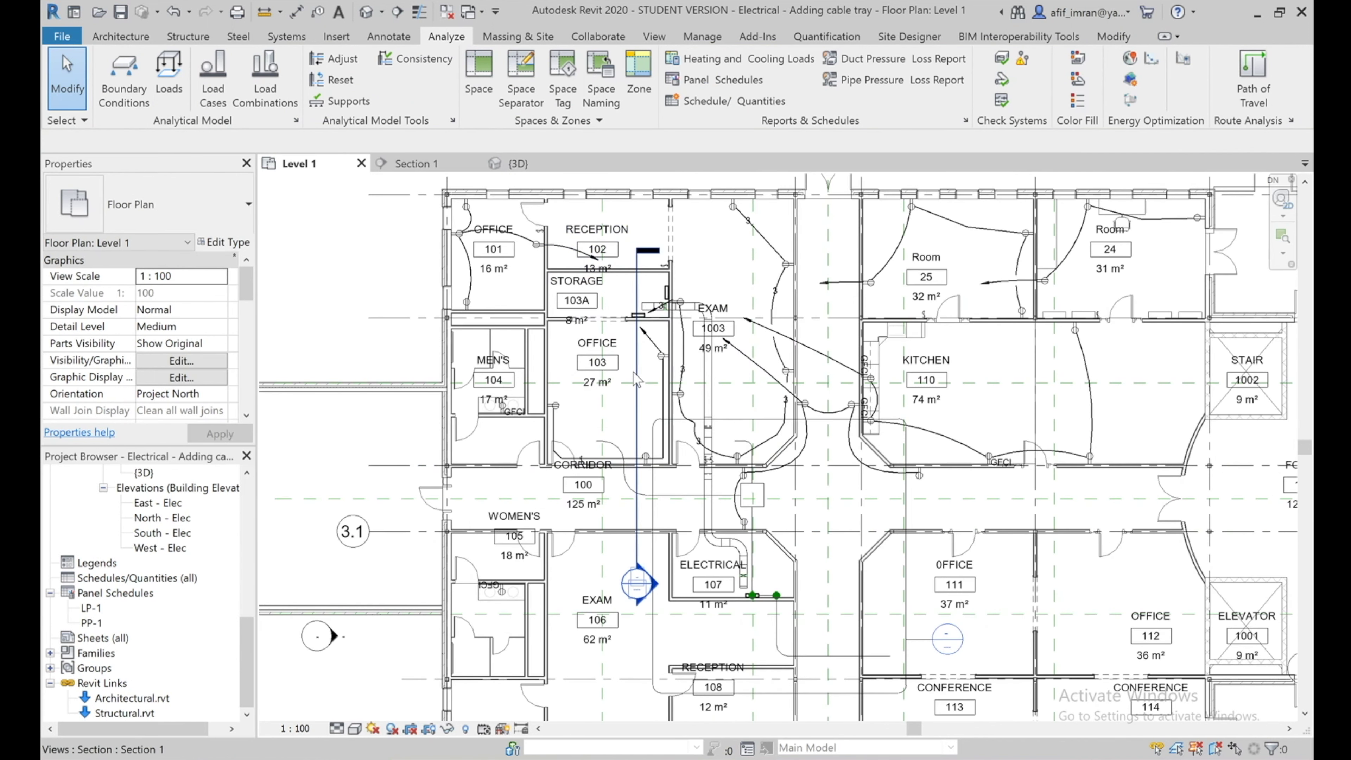
scroll(636, 377, up, 1)
scroll(636, 377, up, 1)
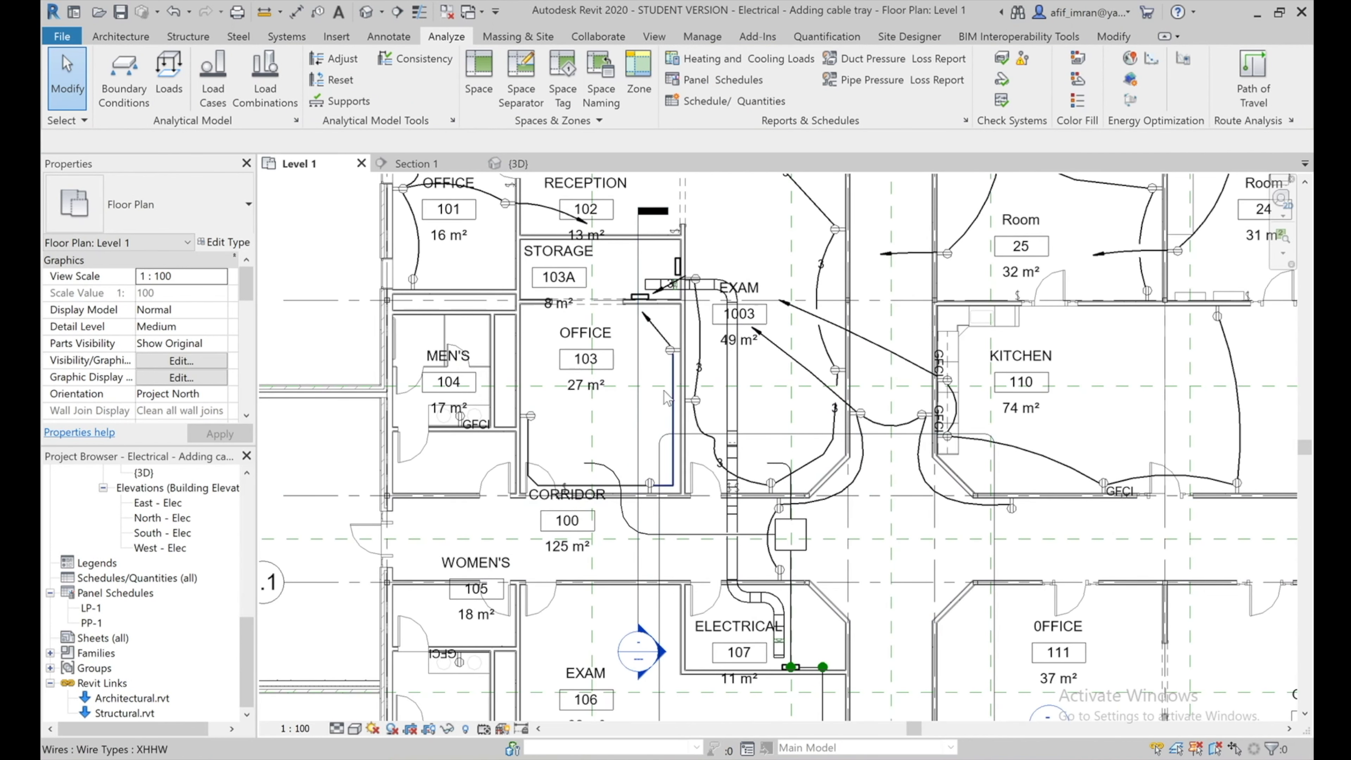
Select the cable tray run with its wires and open a 3D view section-boxed around them
click(634, 262)
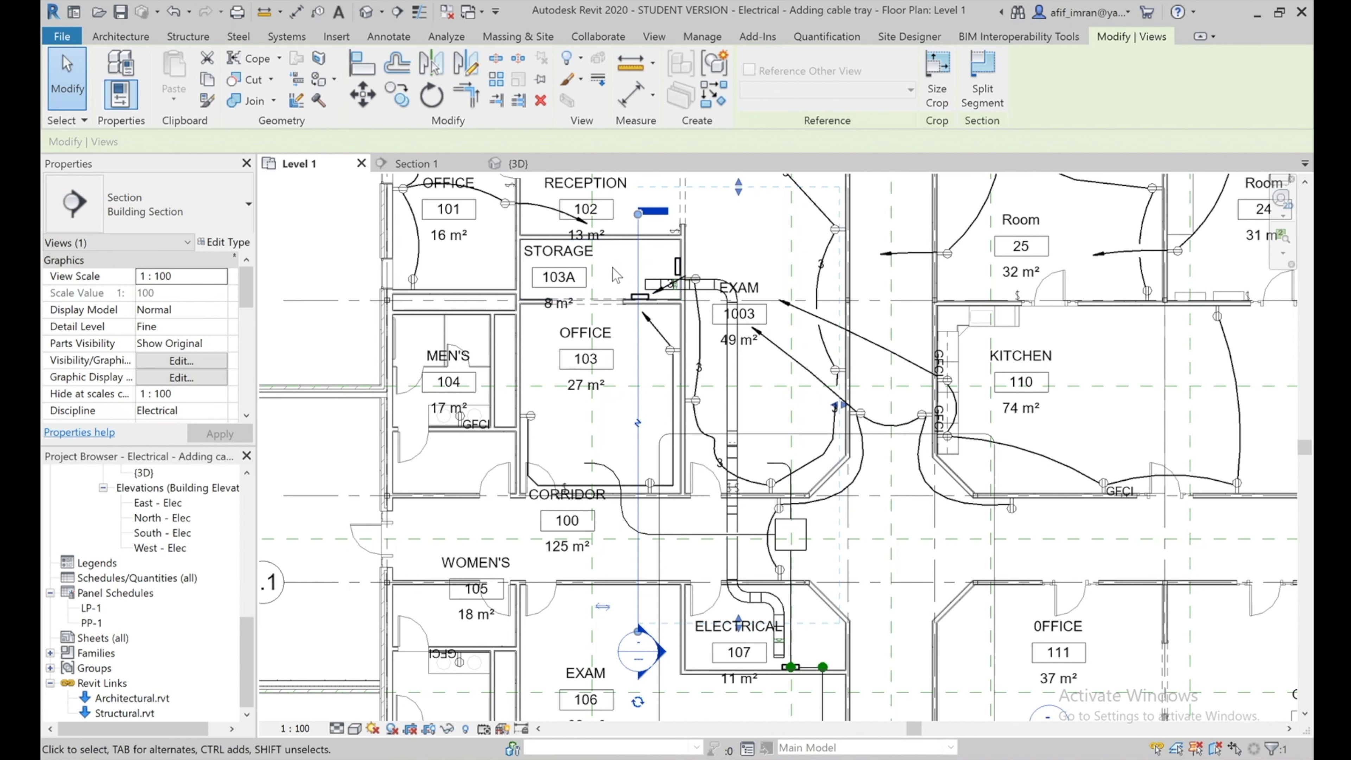
key(Escape)
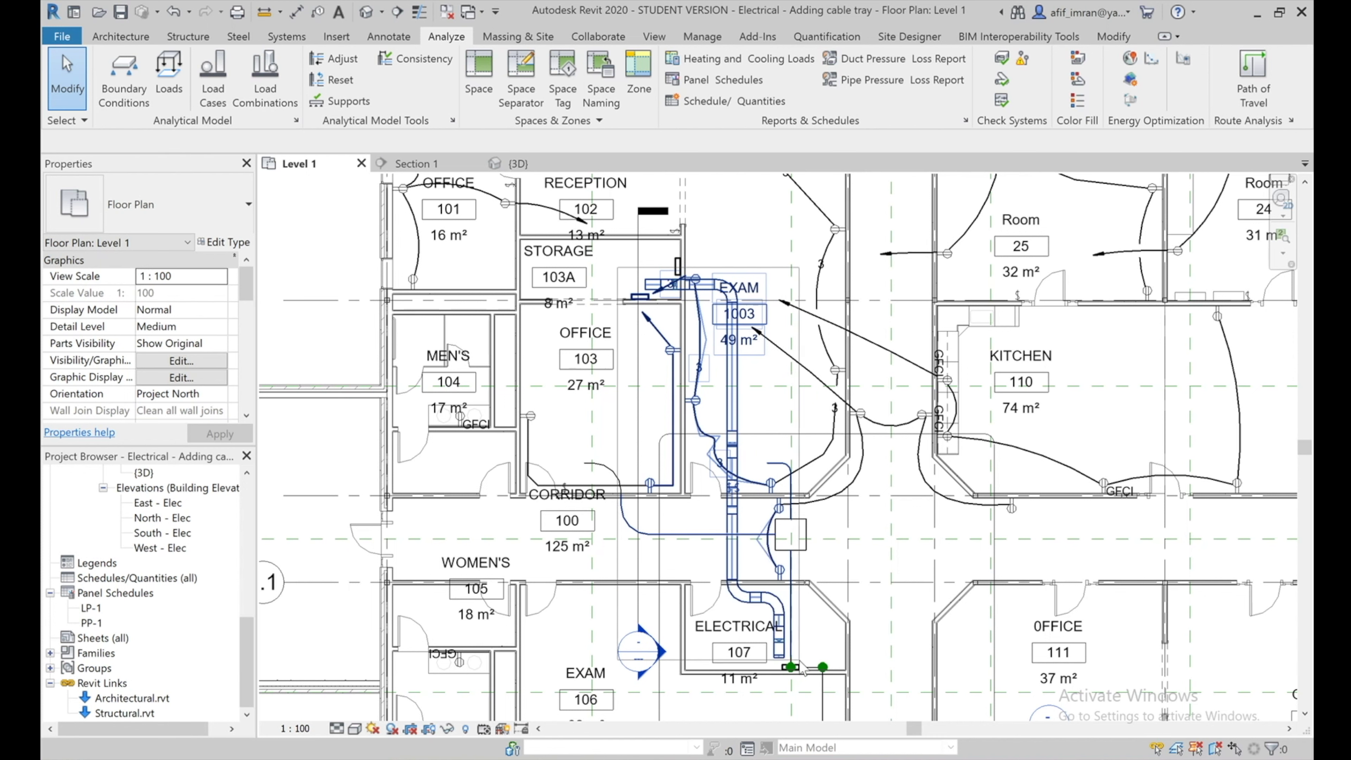
click(803, 671)
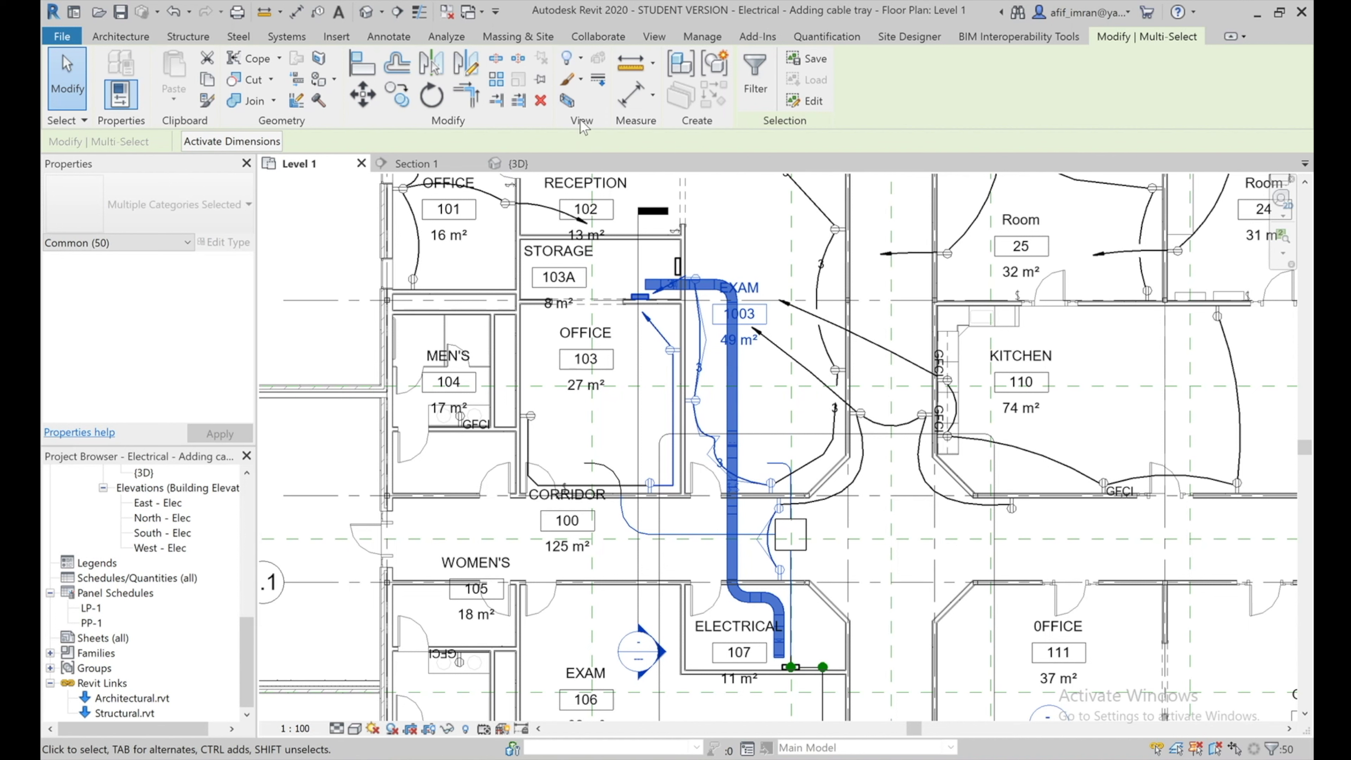
click(567, 106)
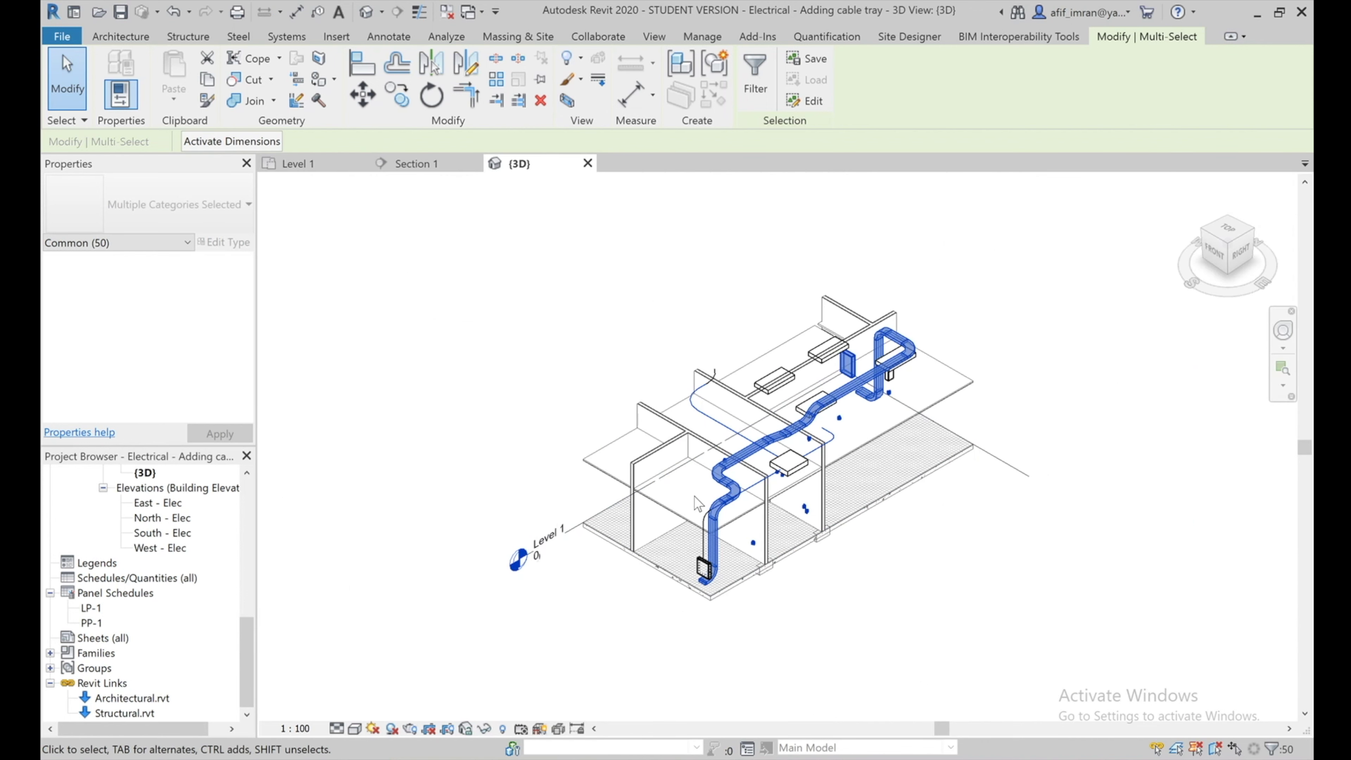
Clear the selection and set the boxed 3D view's visual style to Realistic
scroll(771, 446, up, 2)
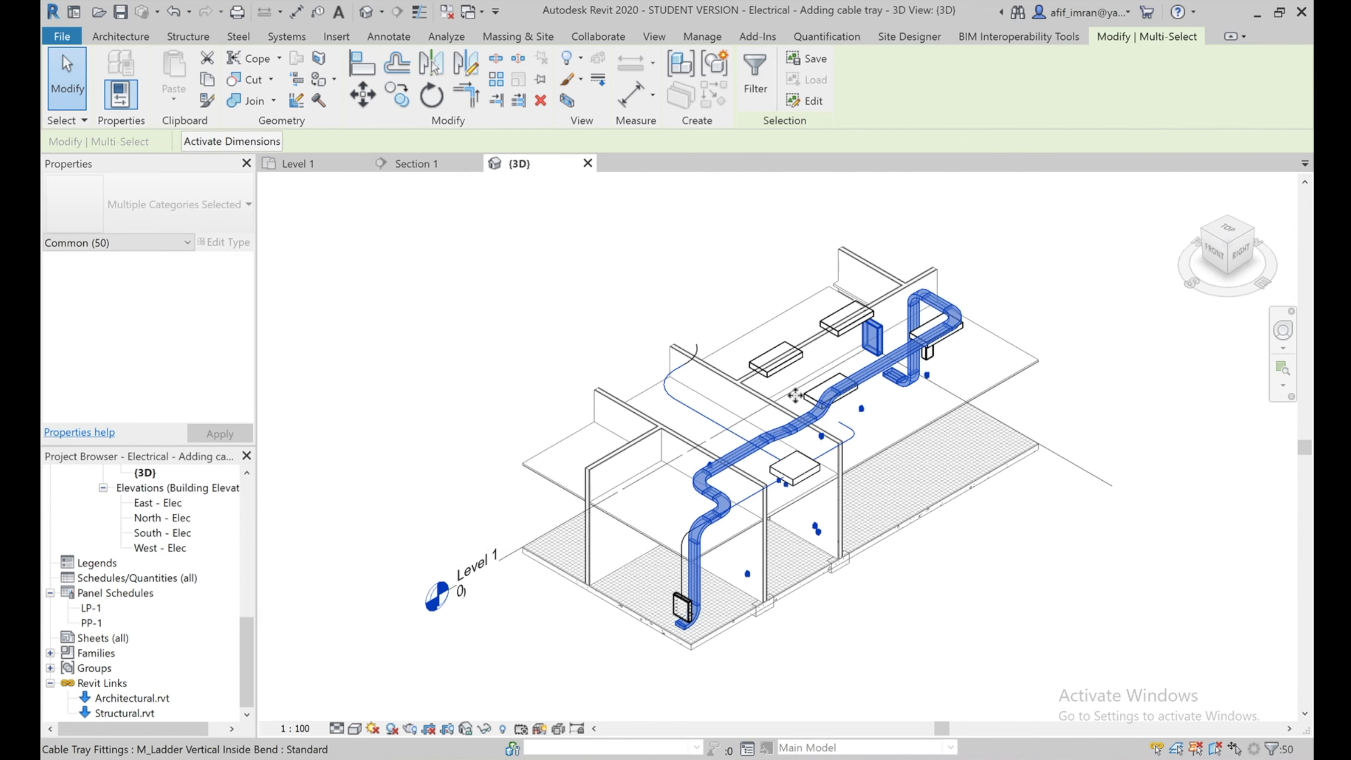
click(492, 332)
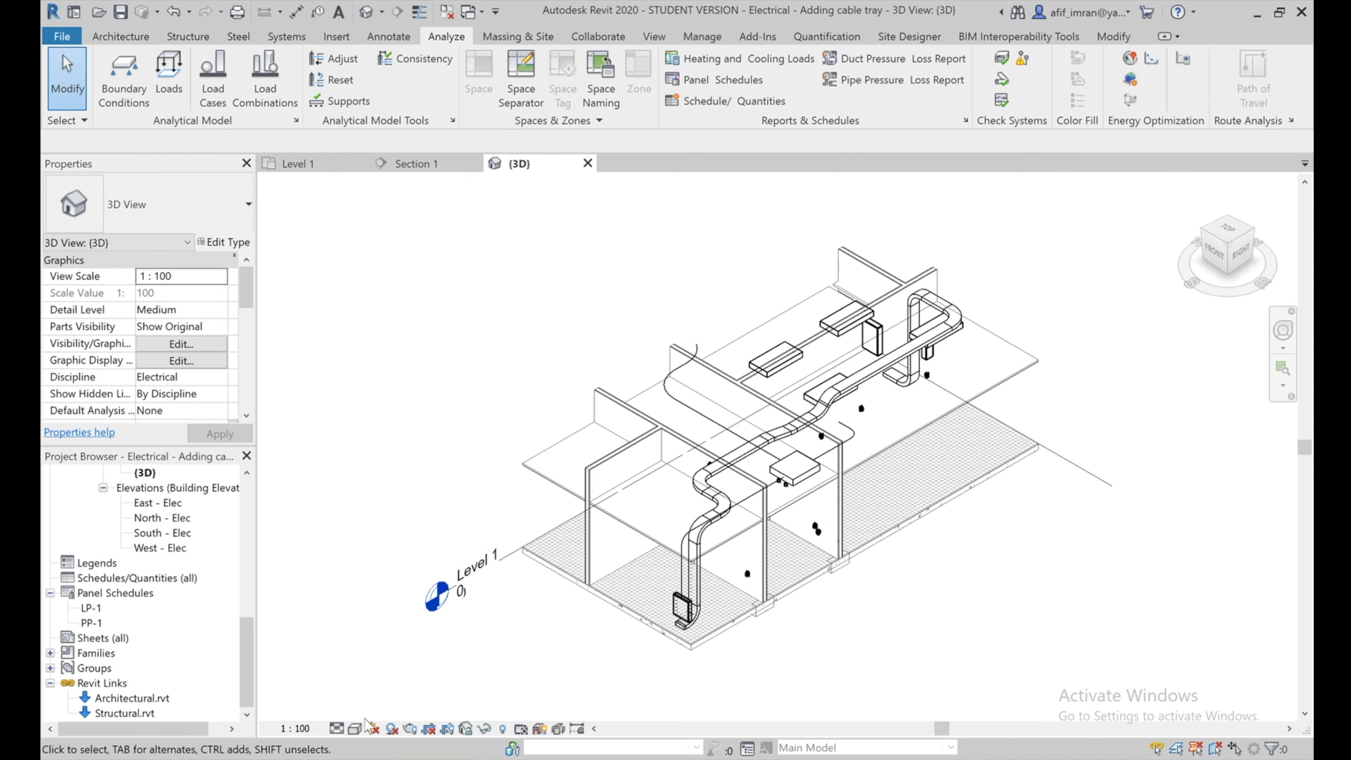
click(354, 729)
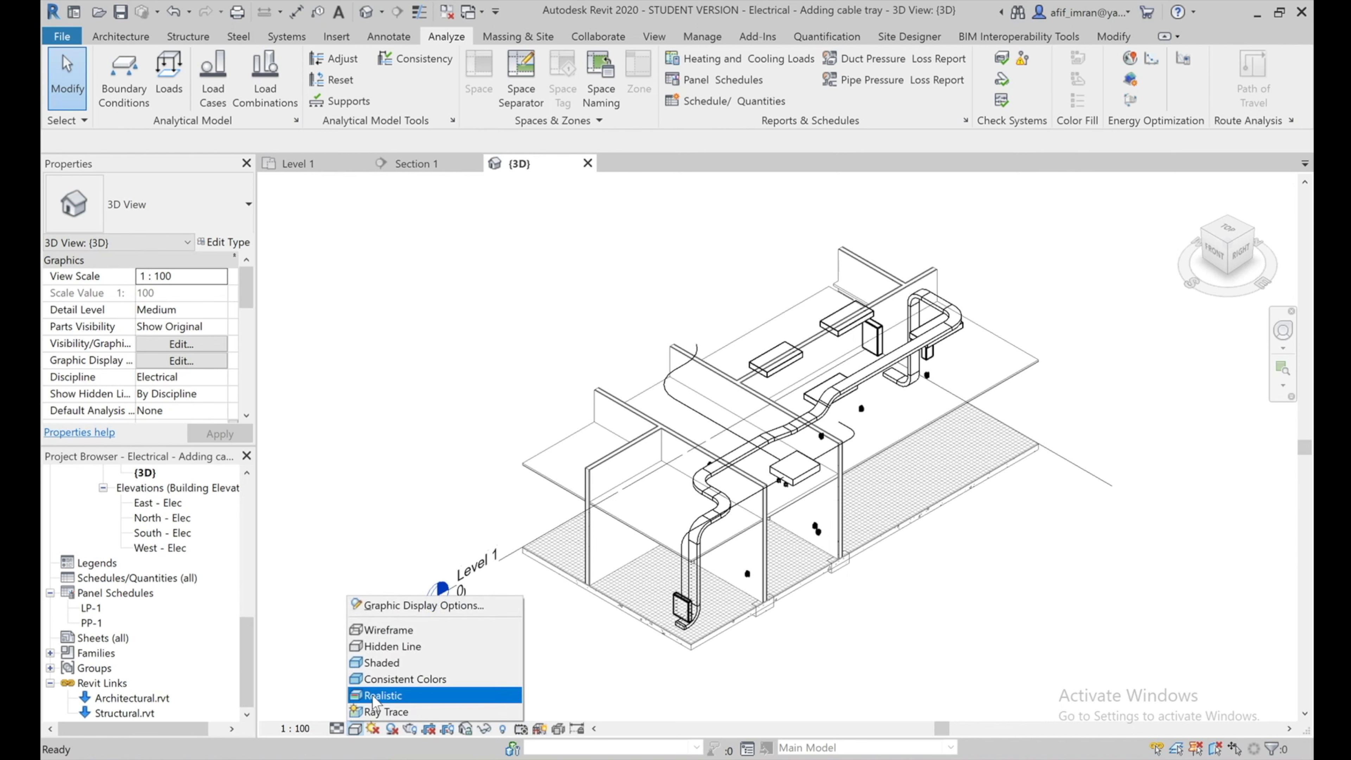
click(382, 694)
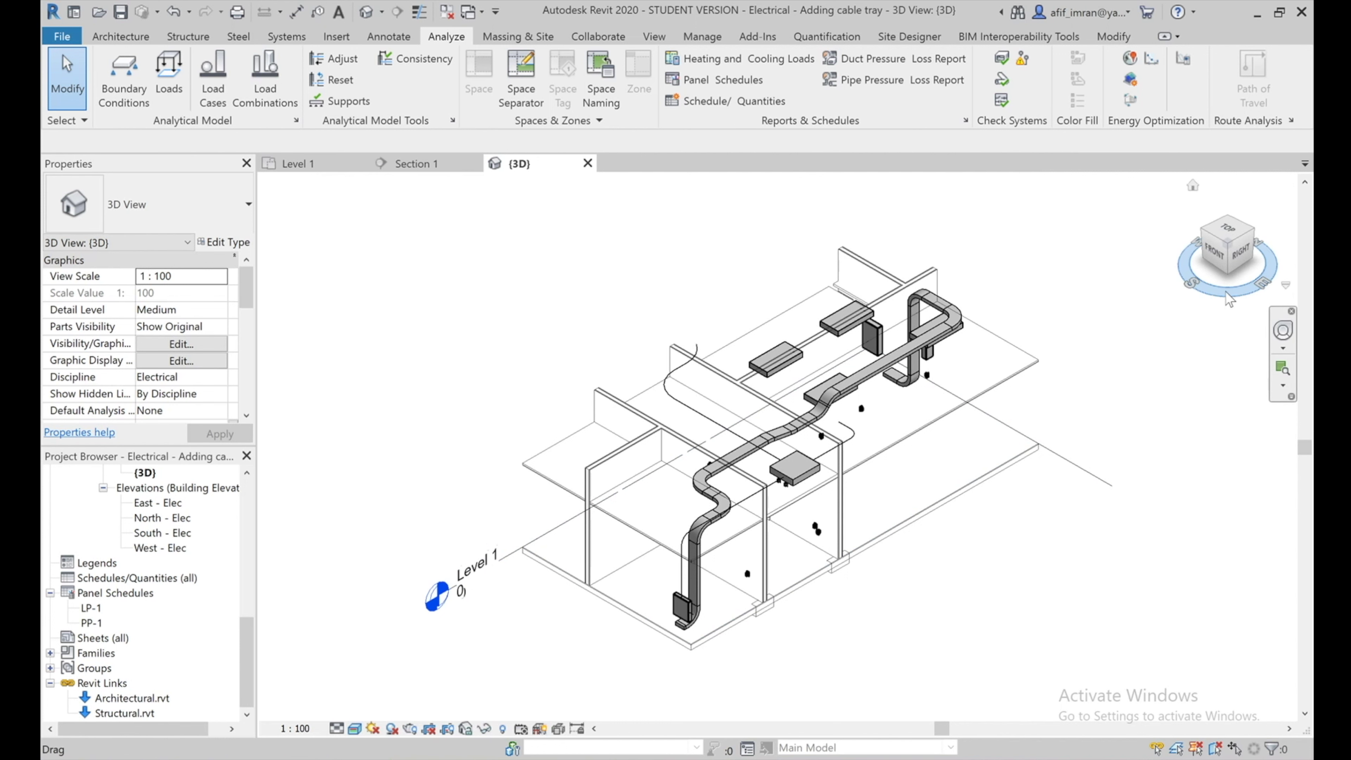
Orbit the boxed 3D view to inspect the tray, ending at an isometric angle
drag(1230, 300, 1186, 300)
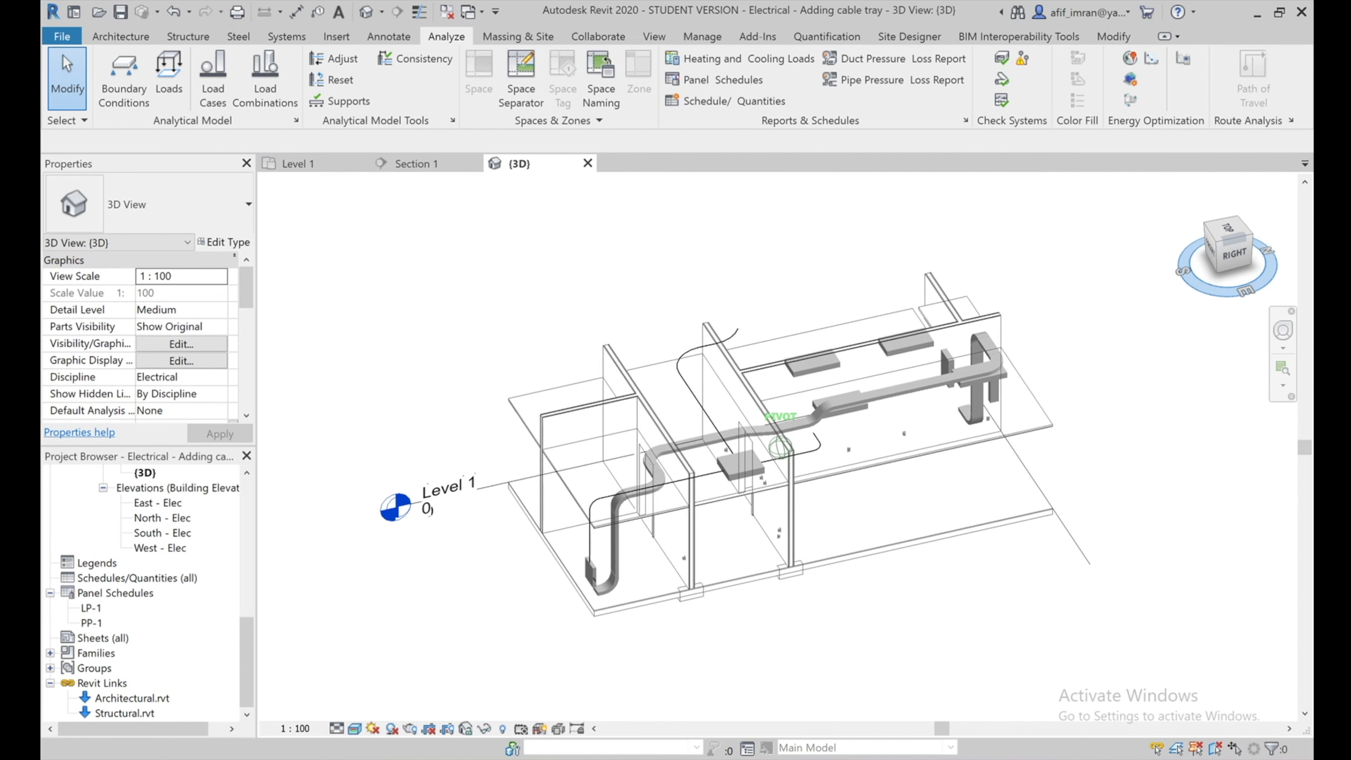
drag(1186, 301, 1164, 303)
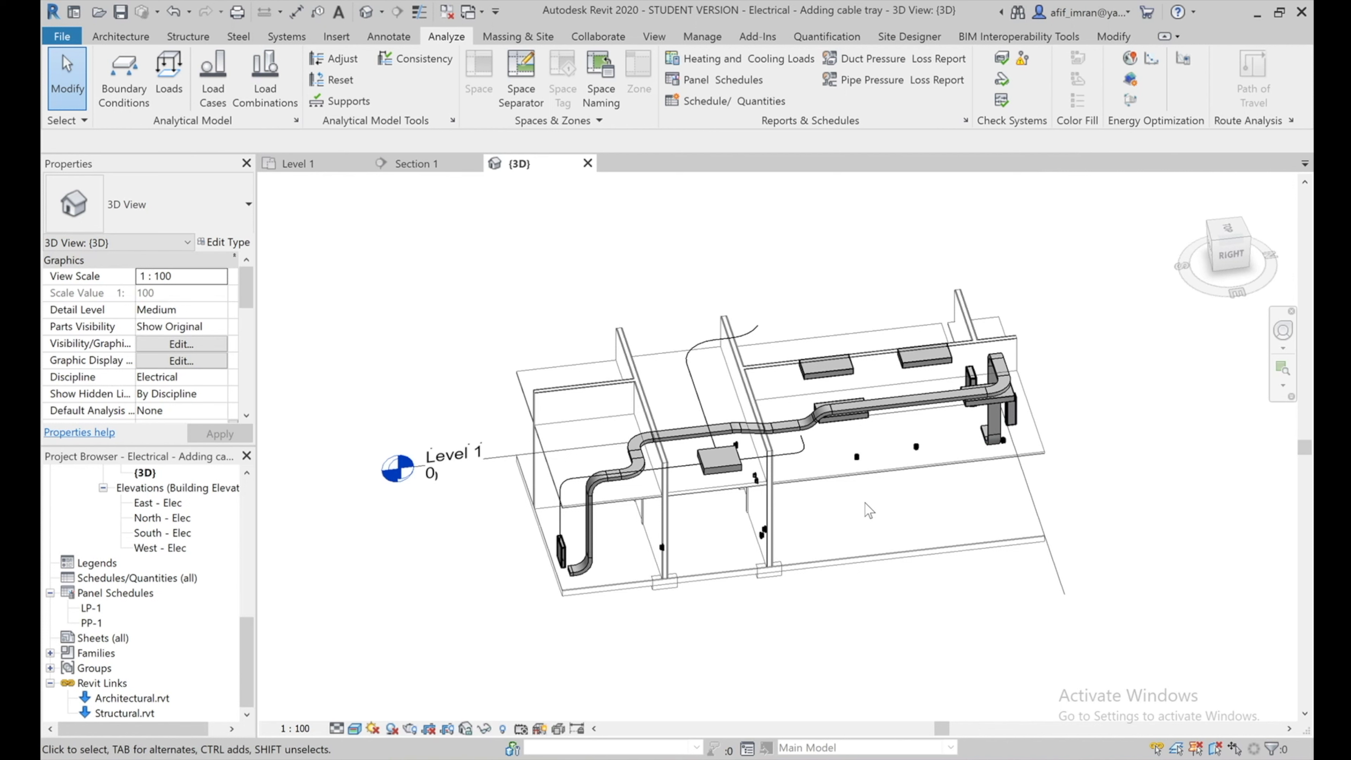
mouse_move(800, 516)
shift+middle_down()
mouse_move(809, 425)
mouse_move(775, 319)
shift+middle_up()
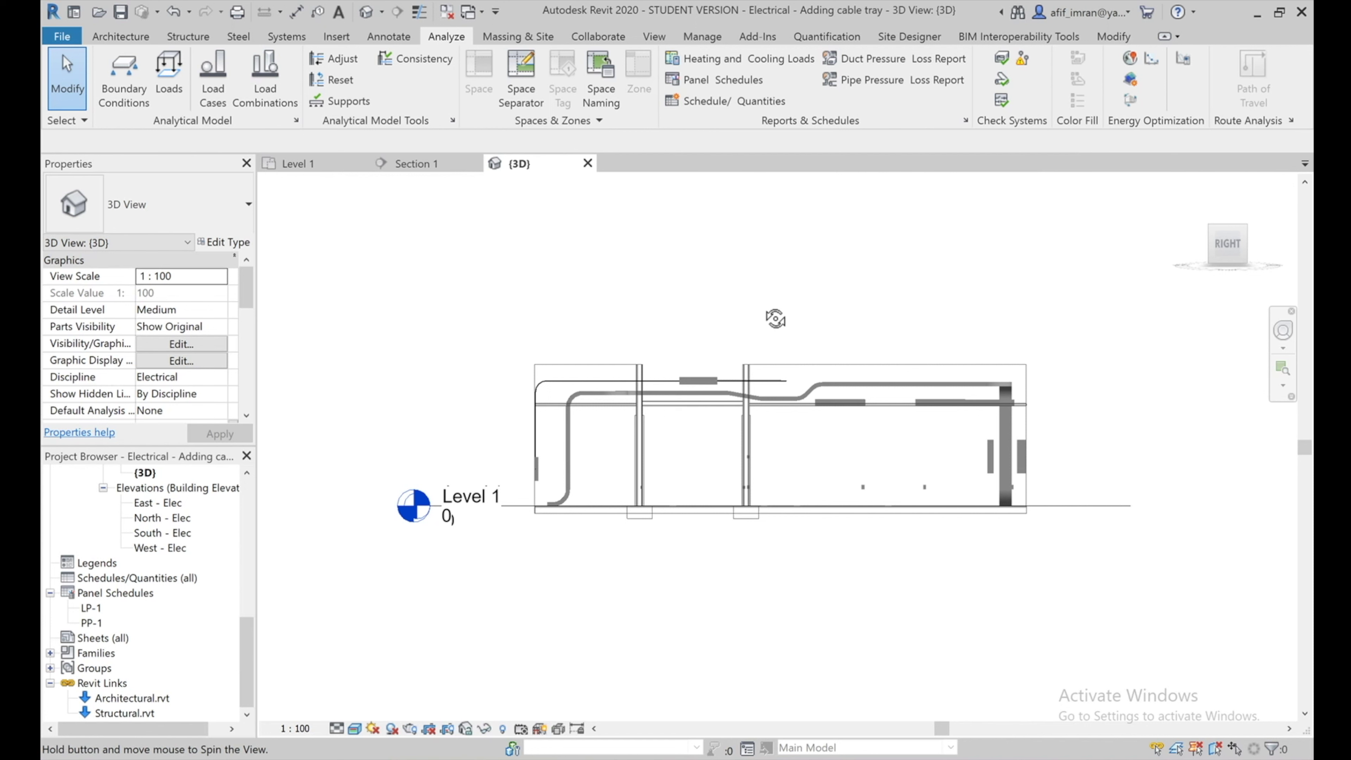
mouse_move(775, 318)
shift+middle_down()
mouse_move(926, 413)
mouse_move(1176, 365)
mouse_move(1236, 377)
mouse_move(1257, 473)
mouse_move(1207, 570)
mouse_move(1228, 503)
mouse_move(1207, 452)
shift+middle_up()
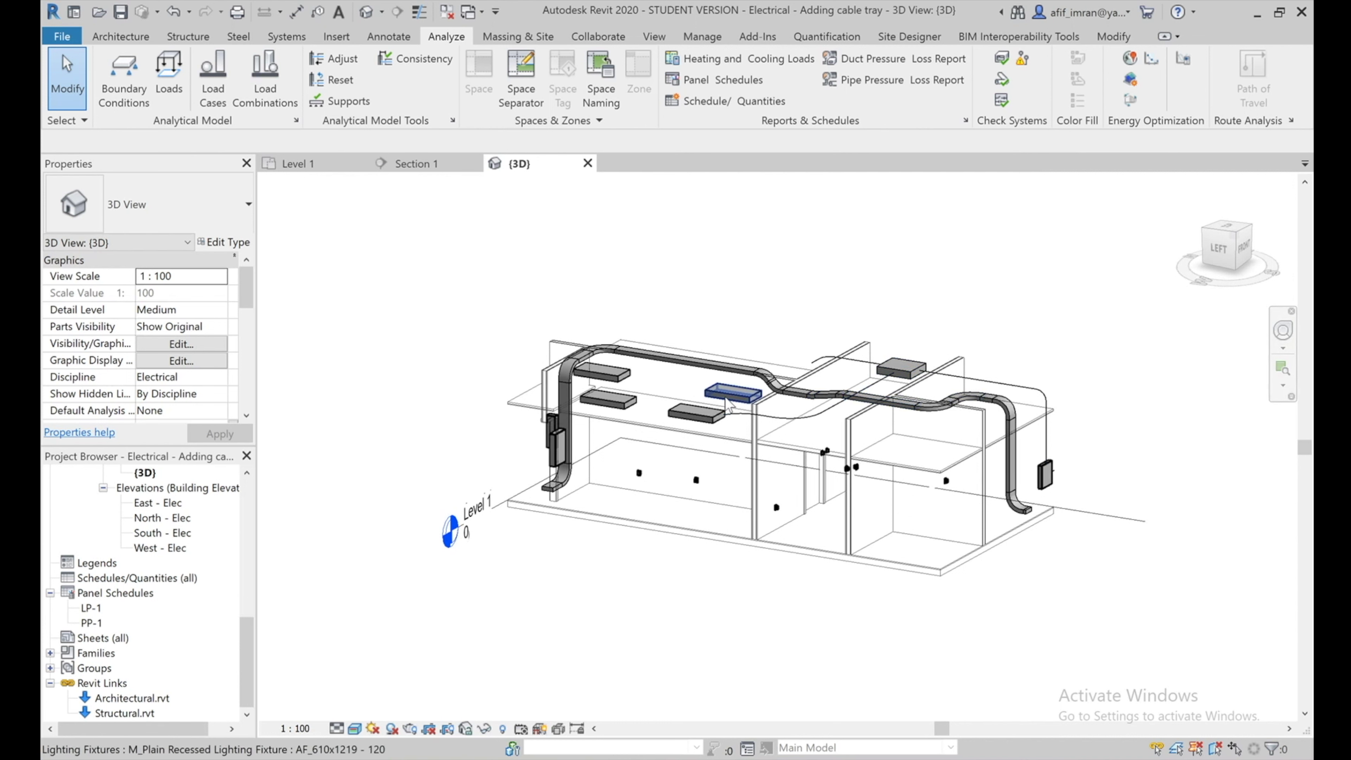
Set the 3D view's detail level to Fine and orbit to a lower, frontal angle
scroll(829, 396, up, 1)
scroll(829, 397, up, 3)
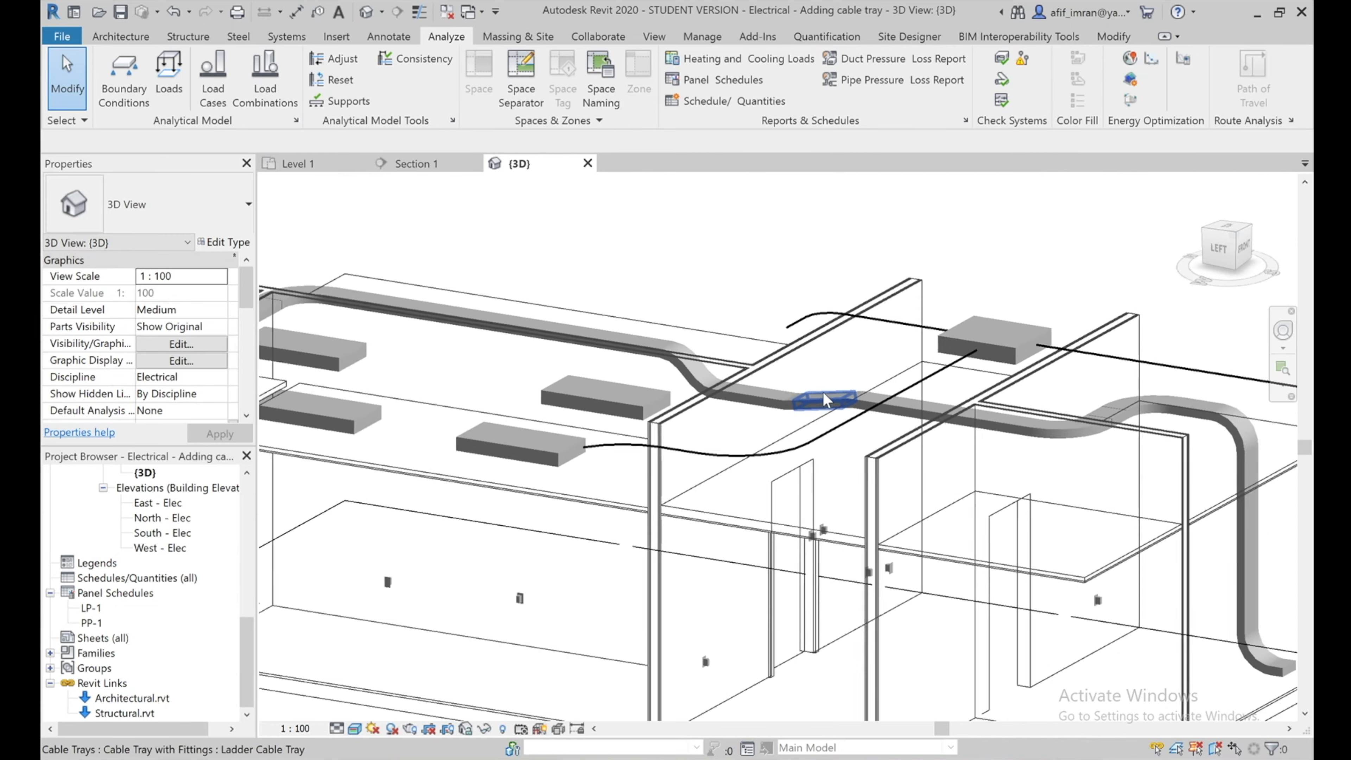
scroll(829, 396, up, 2)
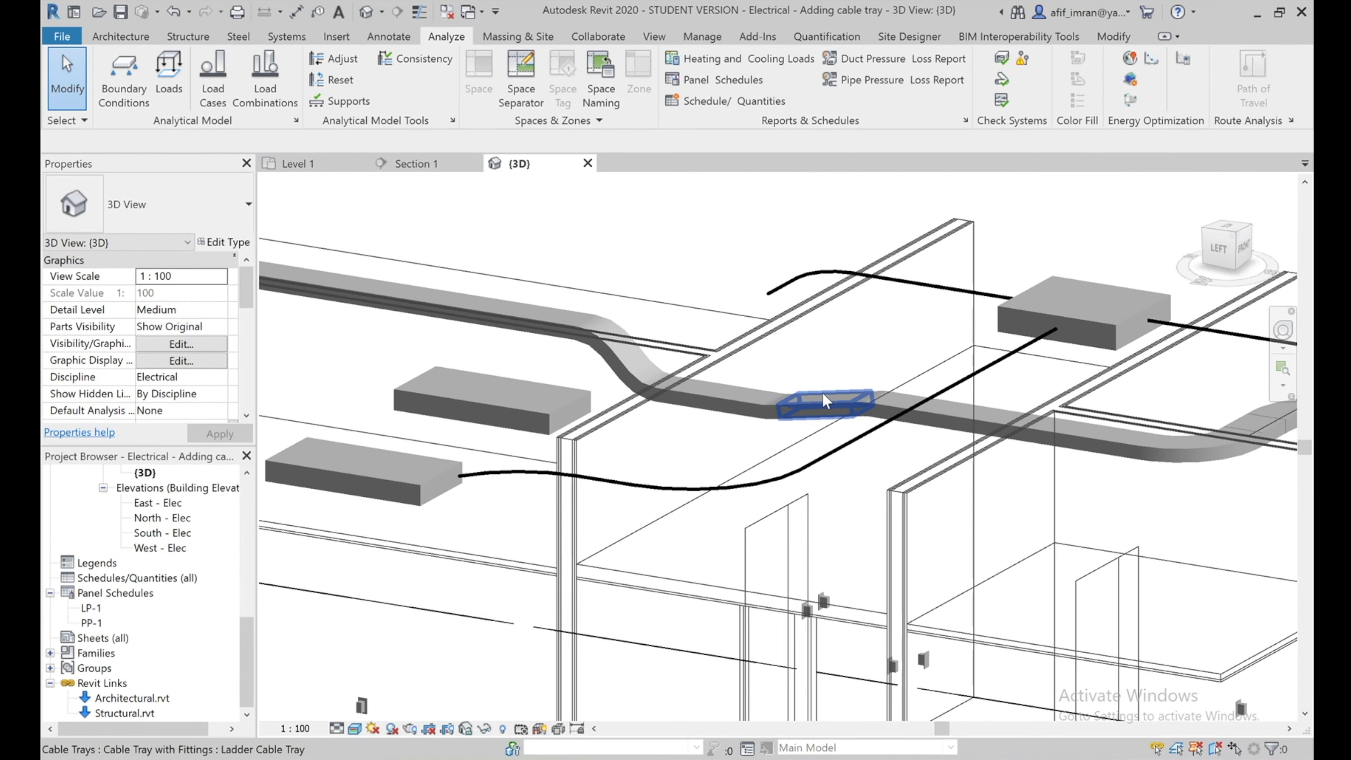
click(335, 728)
click(362, 711)
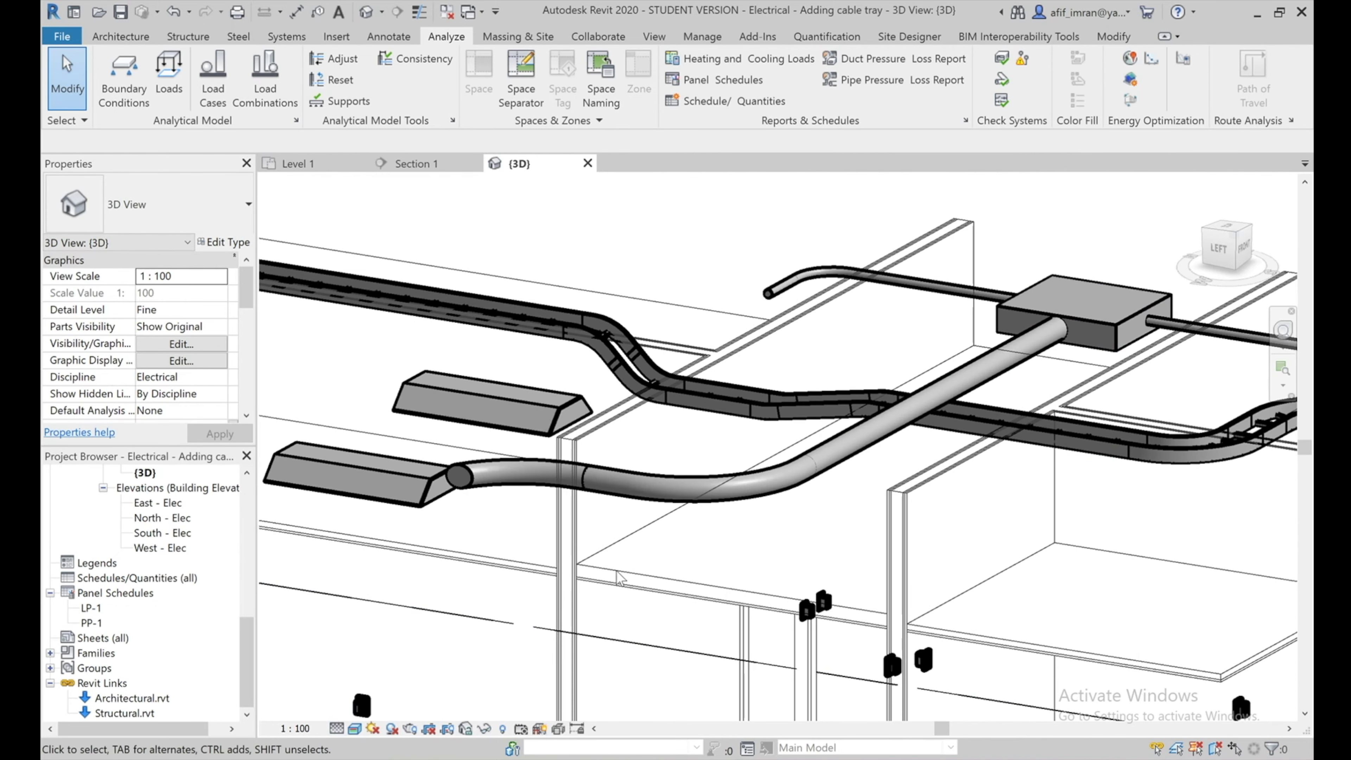
scroll(655, 540, down, 3)
scroll(655, 540, down, 2)
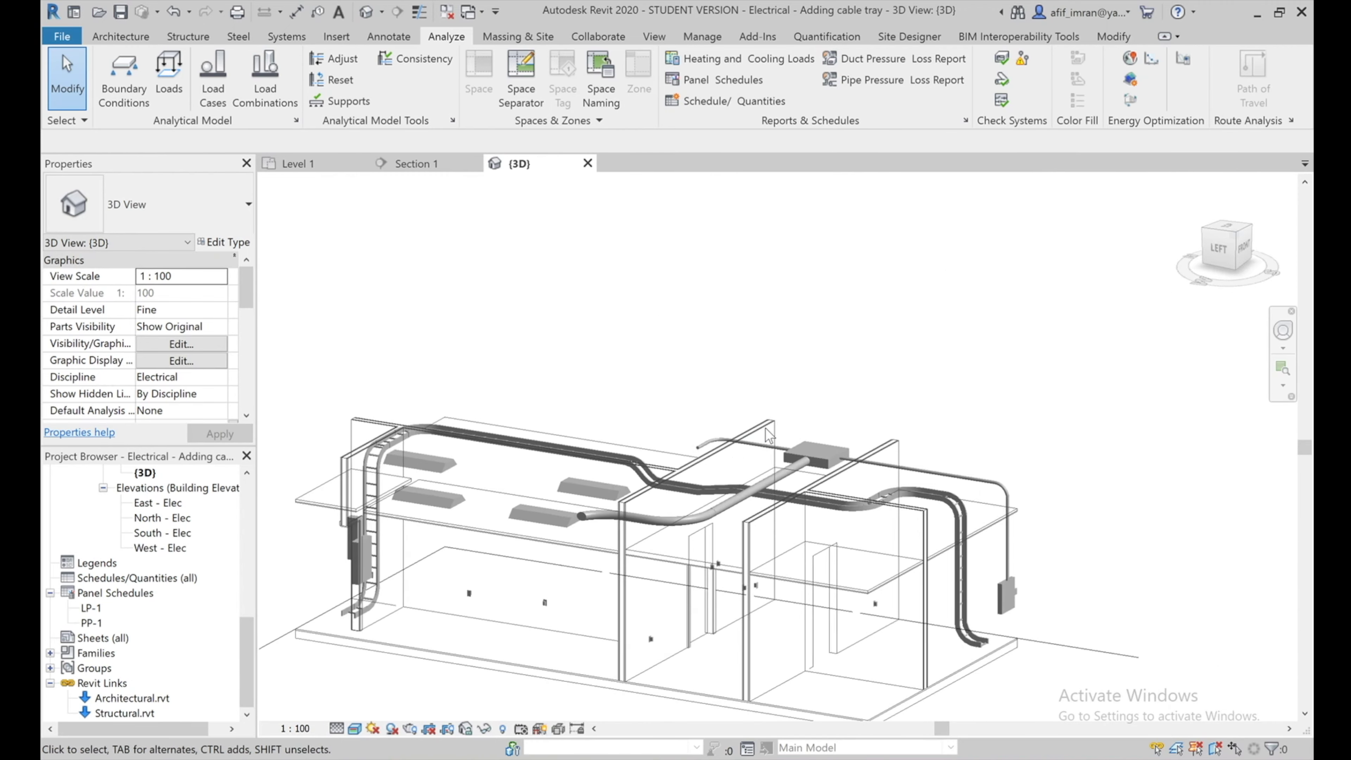
mouse_move(755, 537)
shift+middle_down()
mouse_move(701, 482)
mouse_move(904, 470)
mouse_move(1019, 507)
mouse_move(1067, 488)
mouse_move(943, 564)
mouse_move(880, 500)
mouse_move(862, 505)
shift+middle_up()
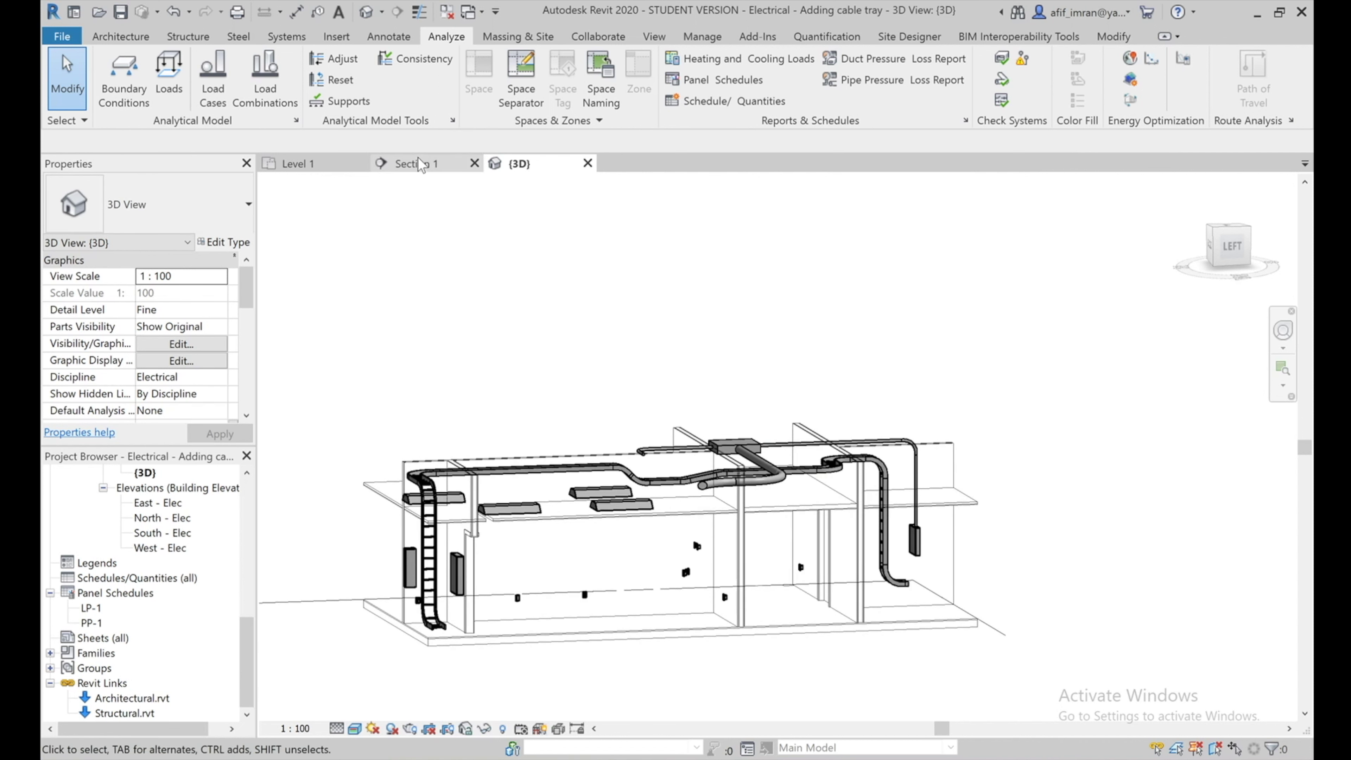
Check Section 1 and Level 1, then return to 3D at a zoomed isometric corner view
click(415, 164)
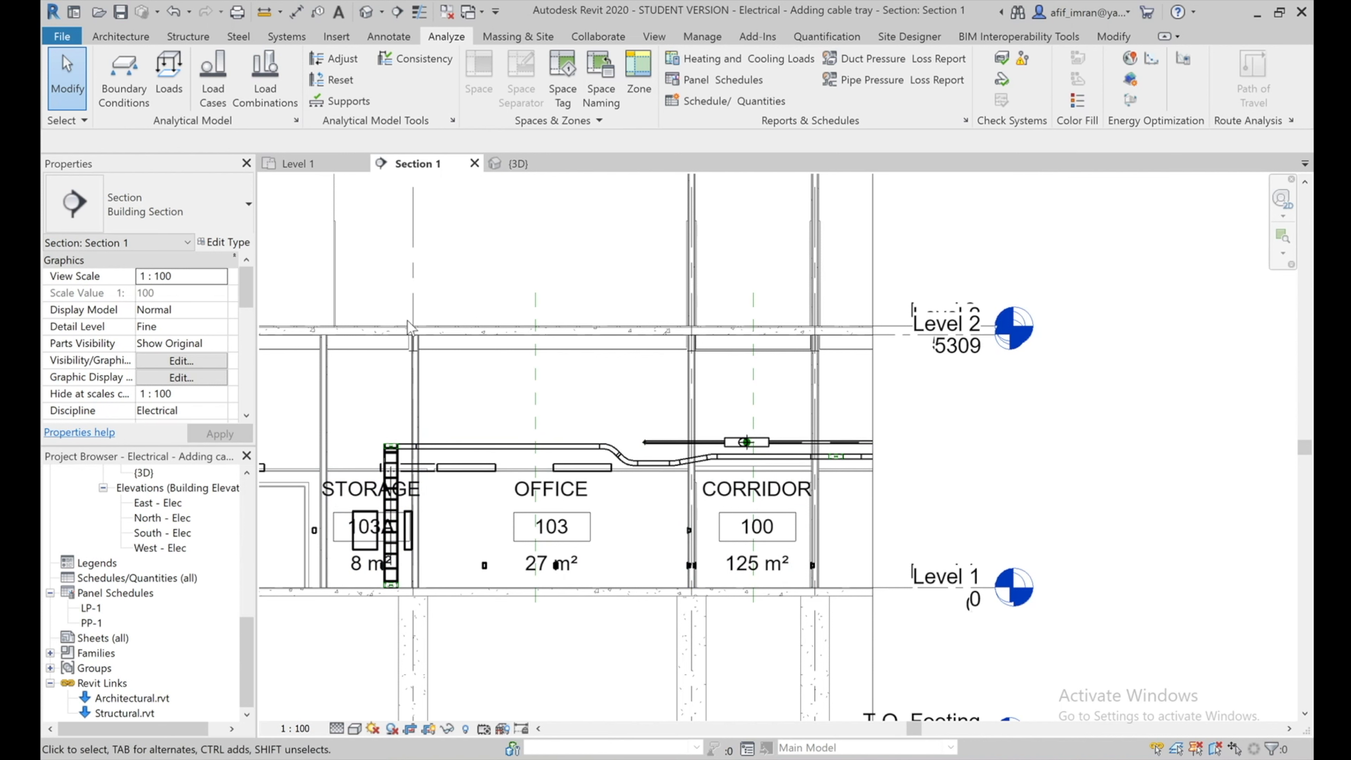
click(298, 163)
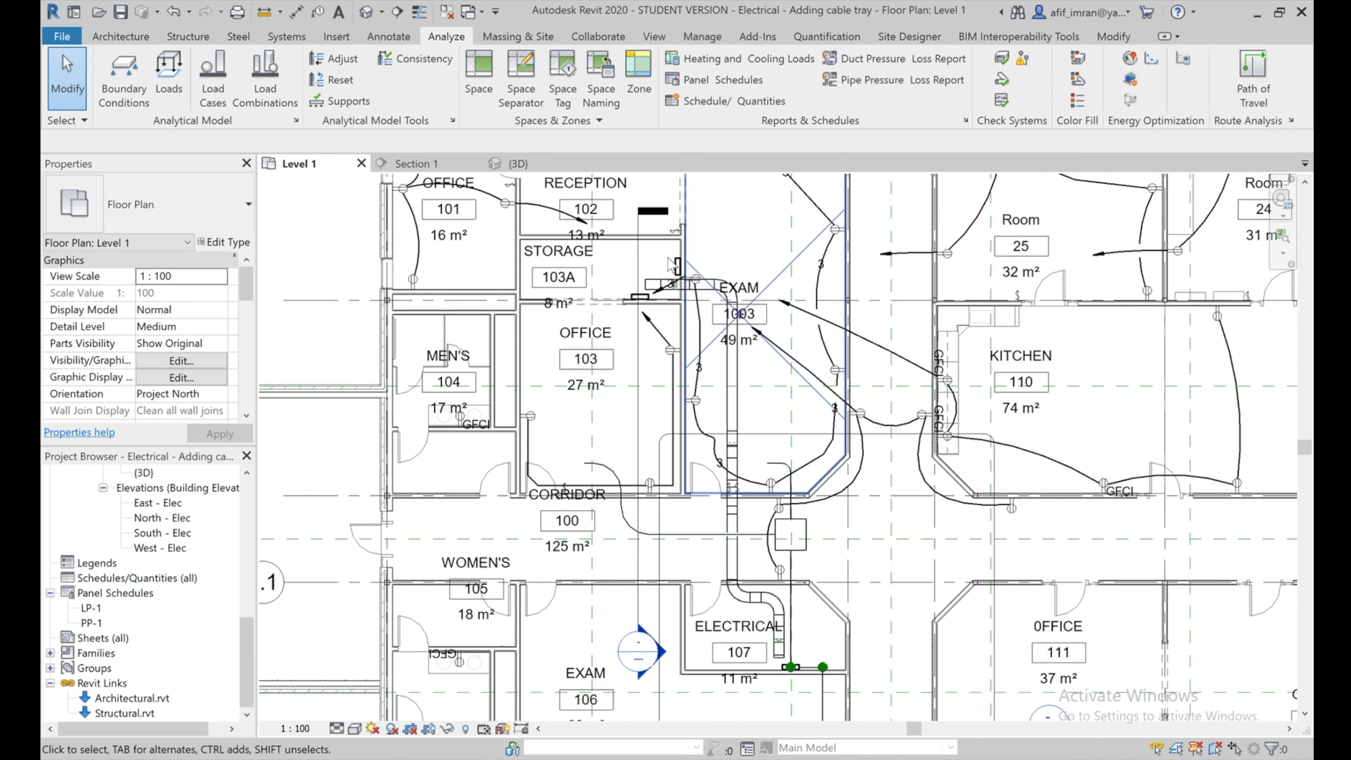
click(523, 165)
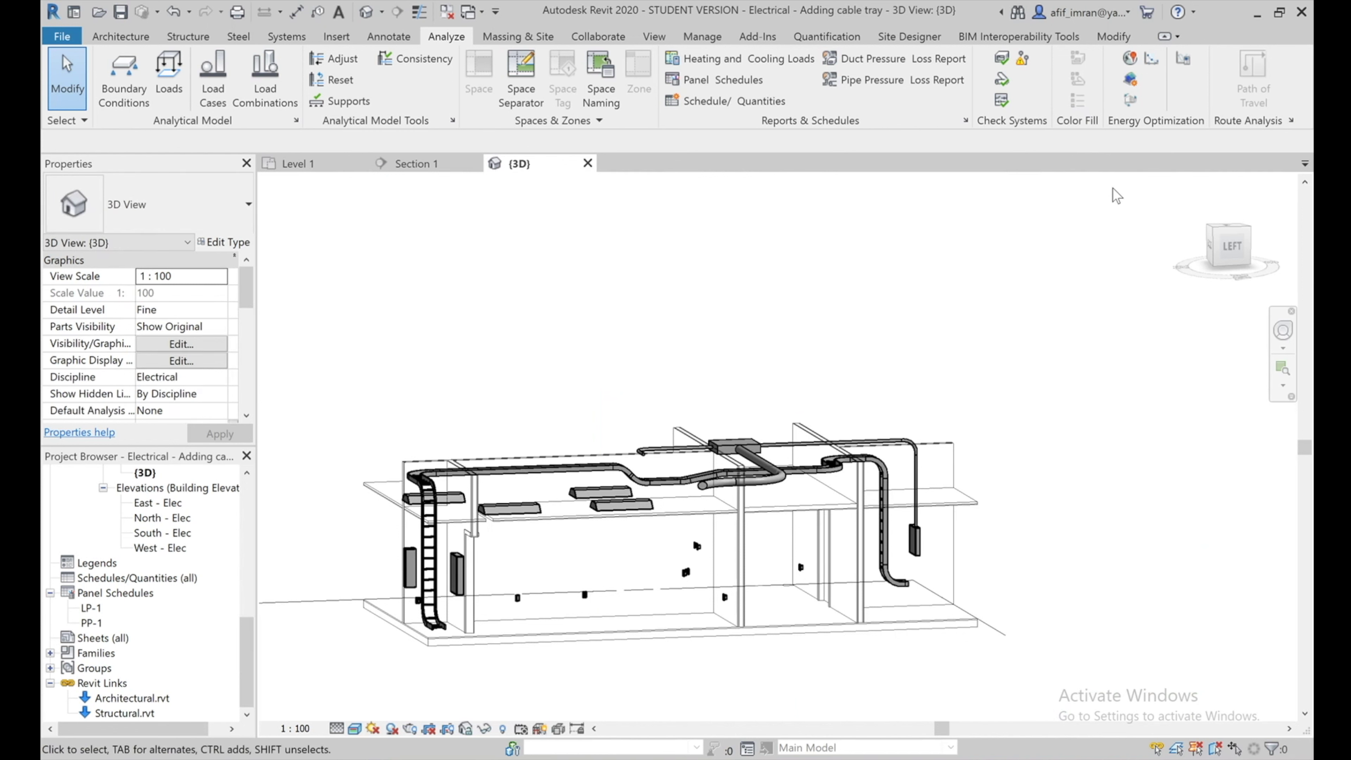
mouse_move(1224, 246)
click(1217, 238)
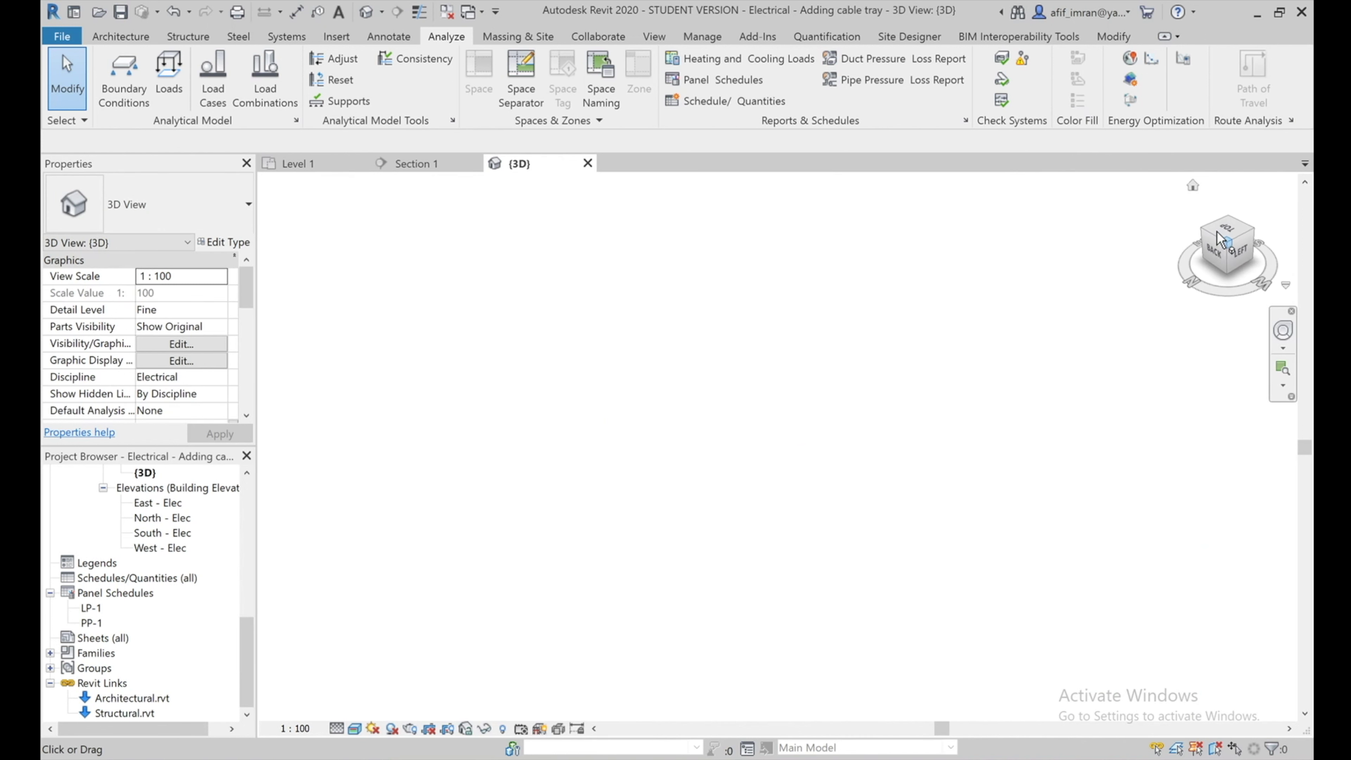
scroll(757, 377, up, 2)
scroll(764, 355, up, 2)
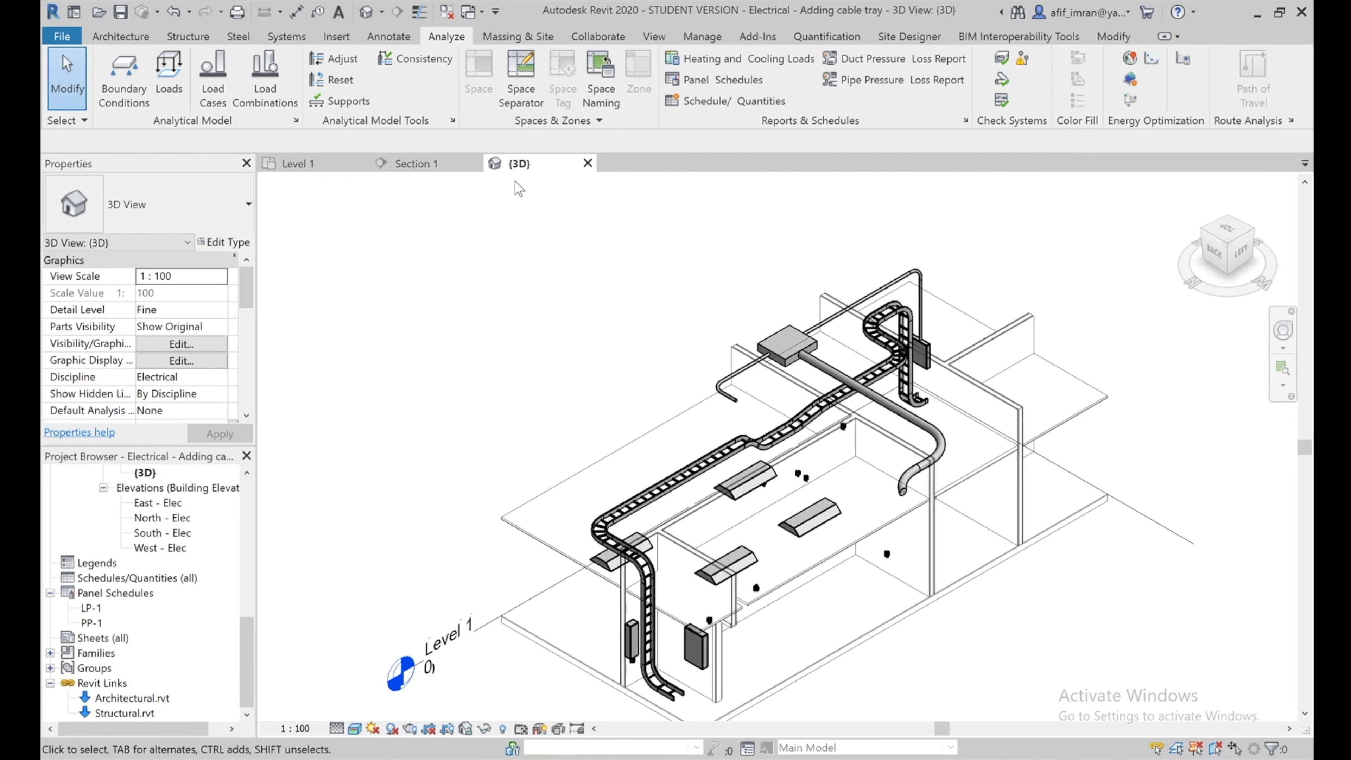